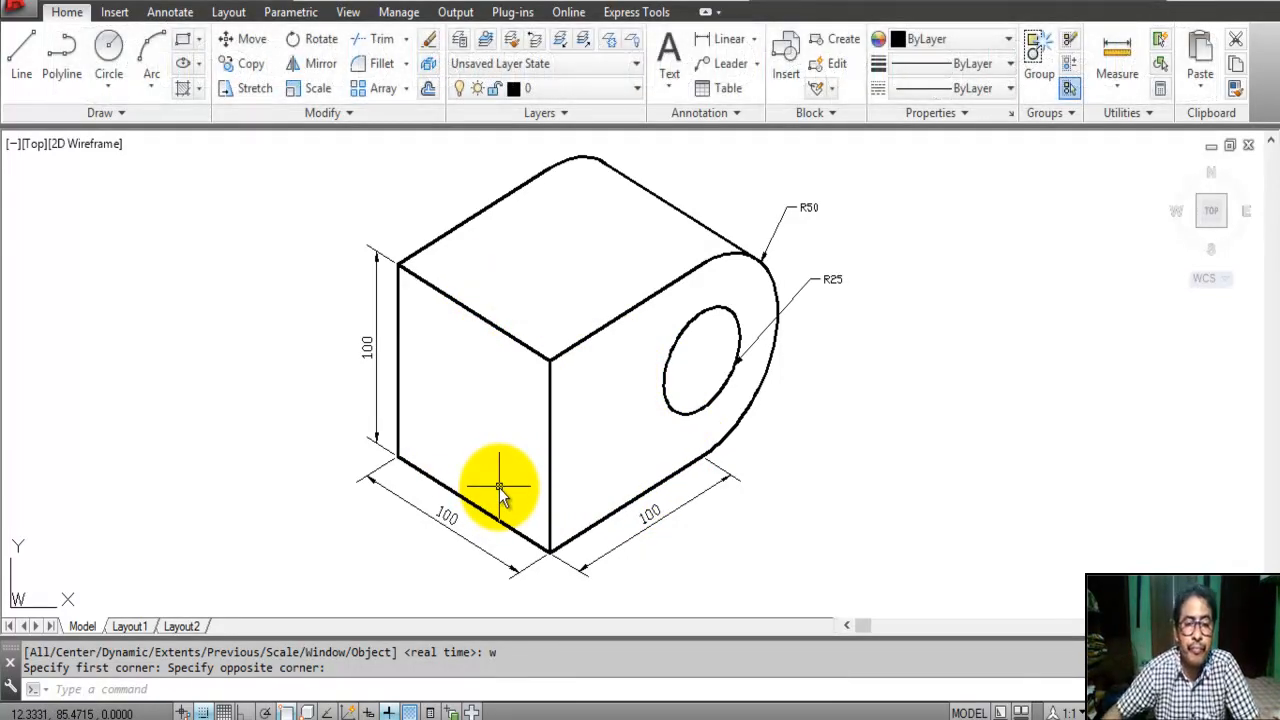
# - Set the snap grid style to Isometric with the SNAP command, accepting the 0.5000 vertical spacing
pyautogui.moveTo(601, 437); pyautogui.dragTo(436, 430, button='middle')
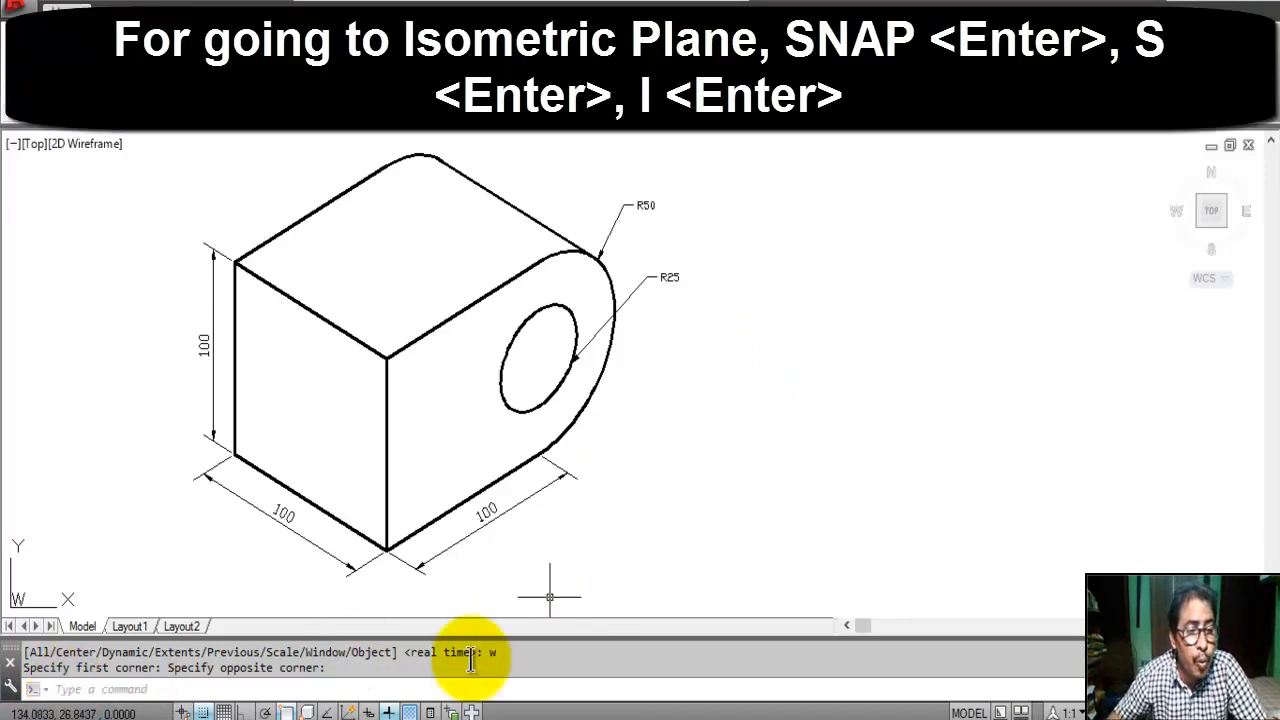
pyautogui.click(73, 688)
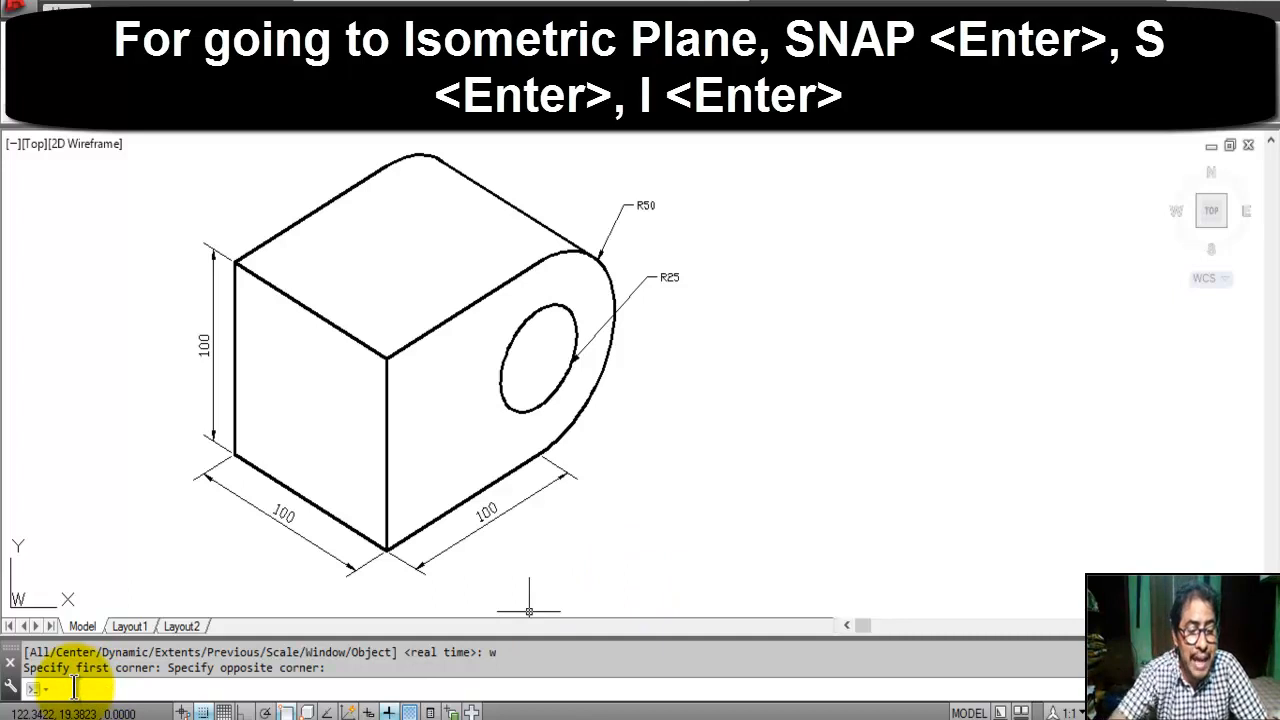
pyautogui.write('s')
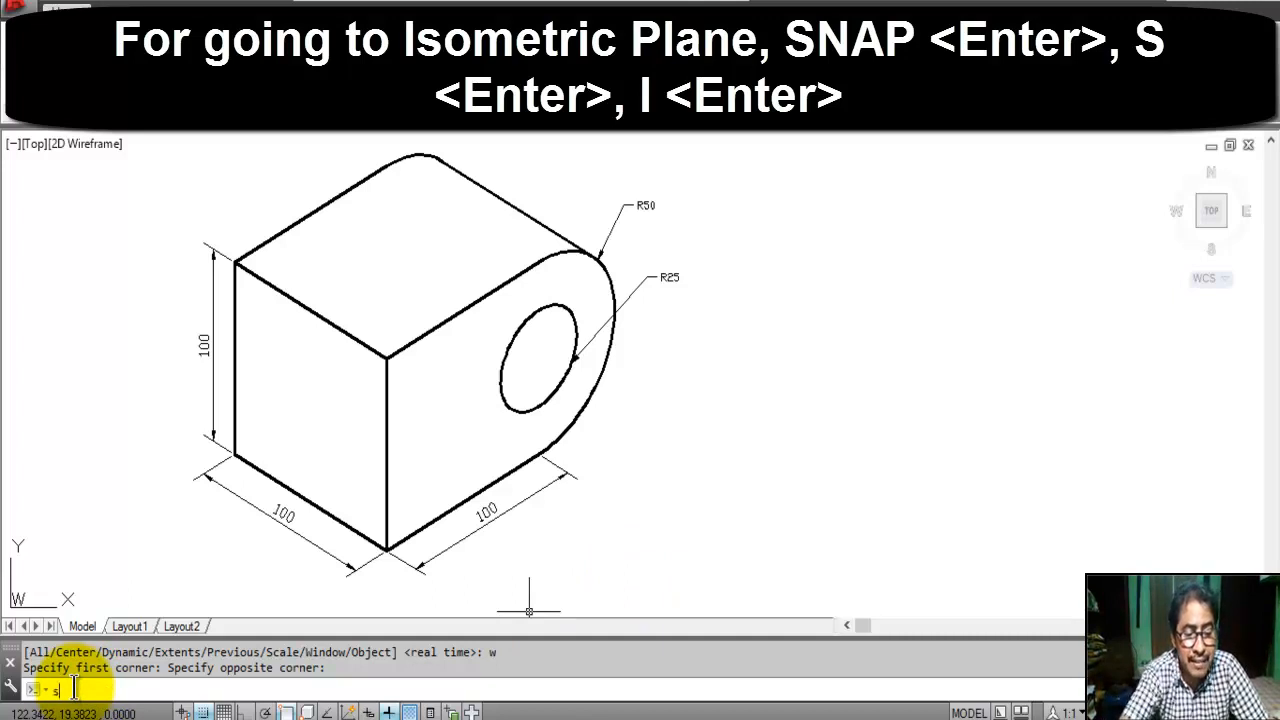
pyautogui.write('na')
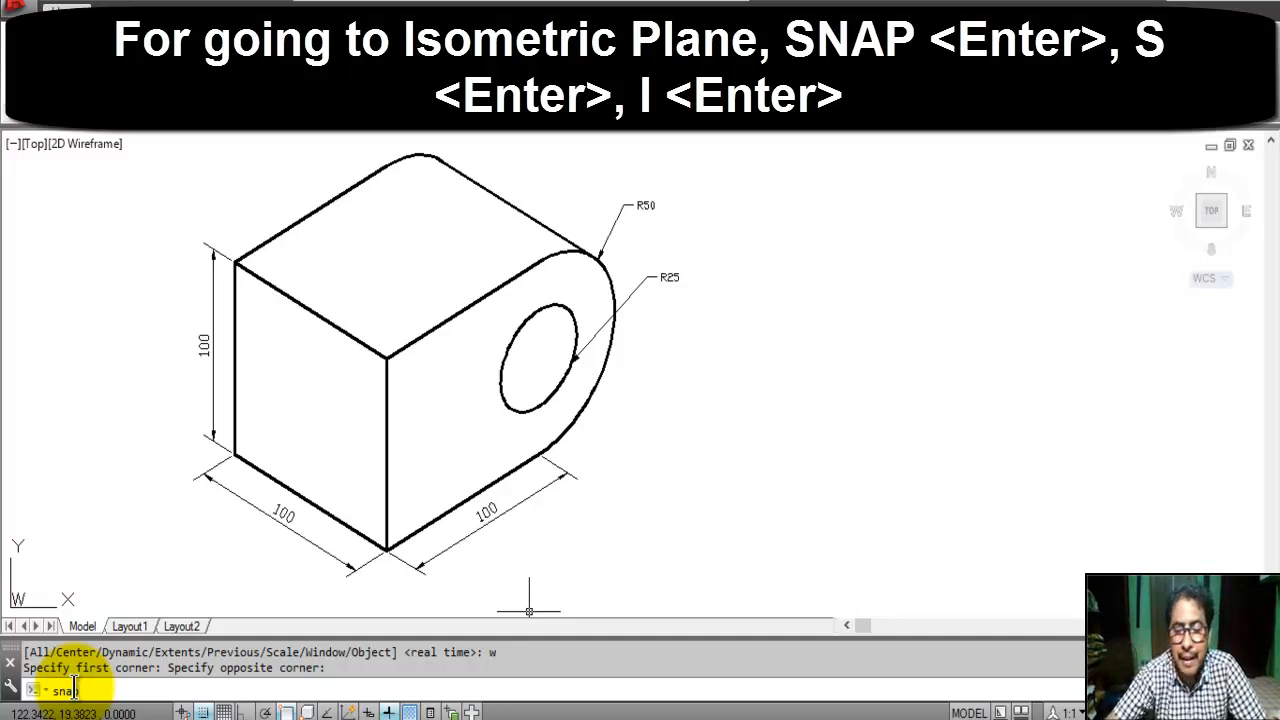
pyautogui.write('p')
pyautogui.press('Return')
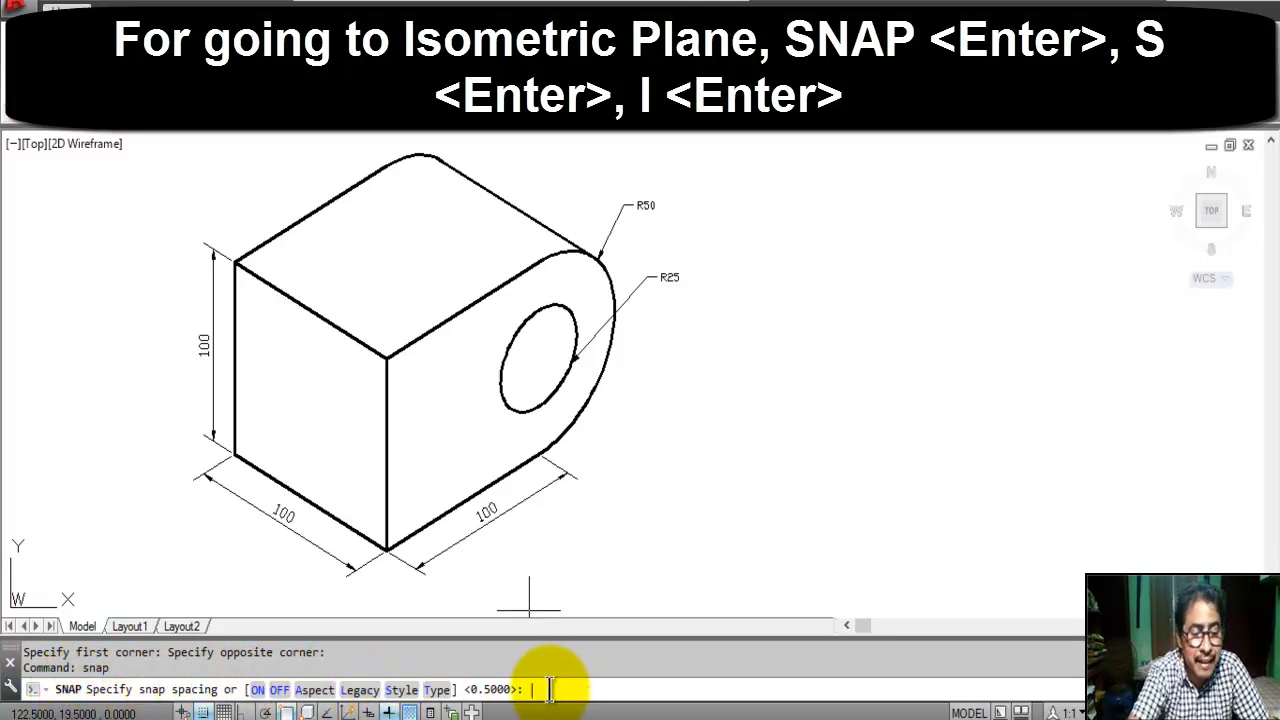
pyautogui.write('s')
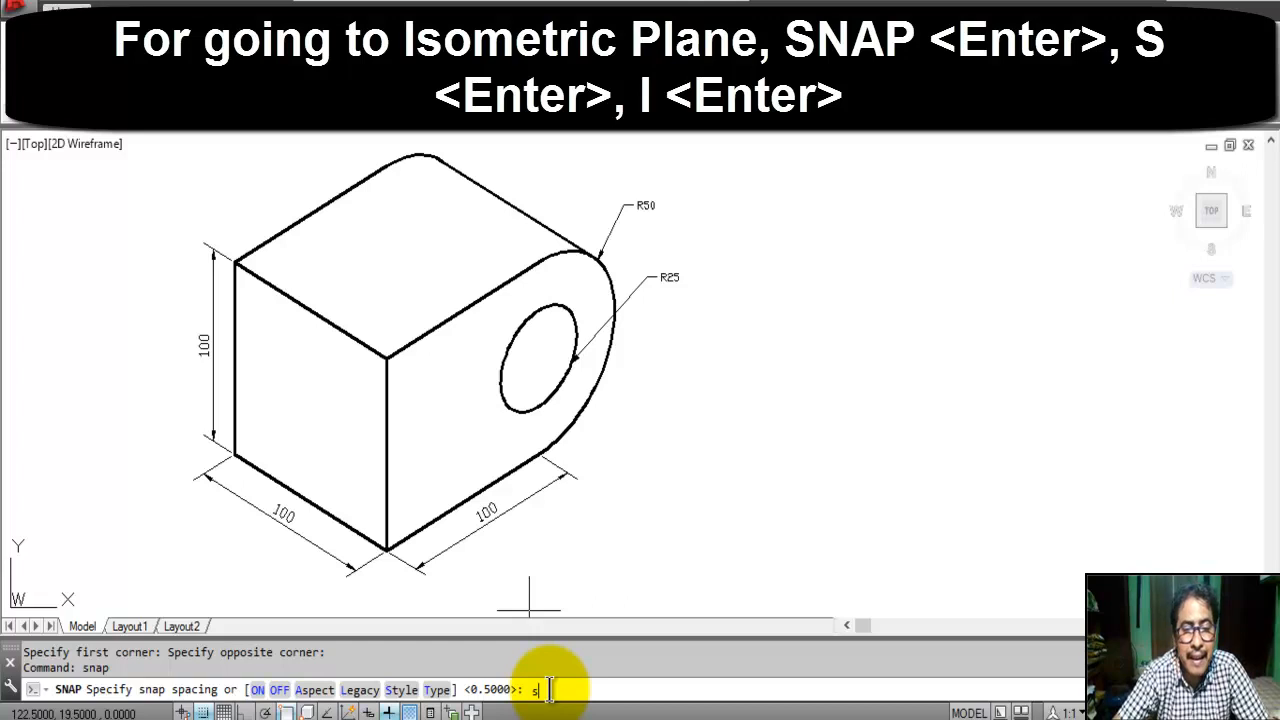
pyautogui.press('Return')
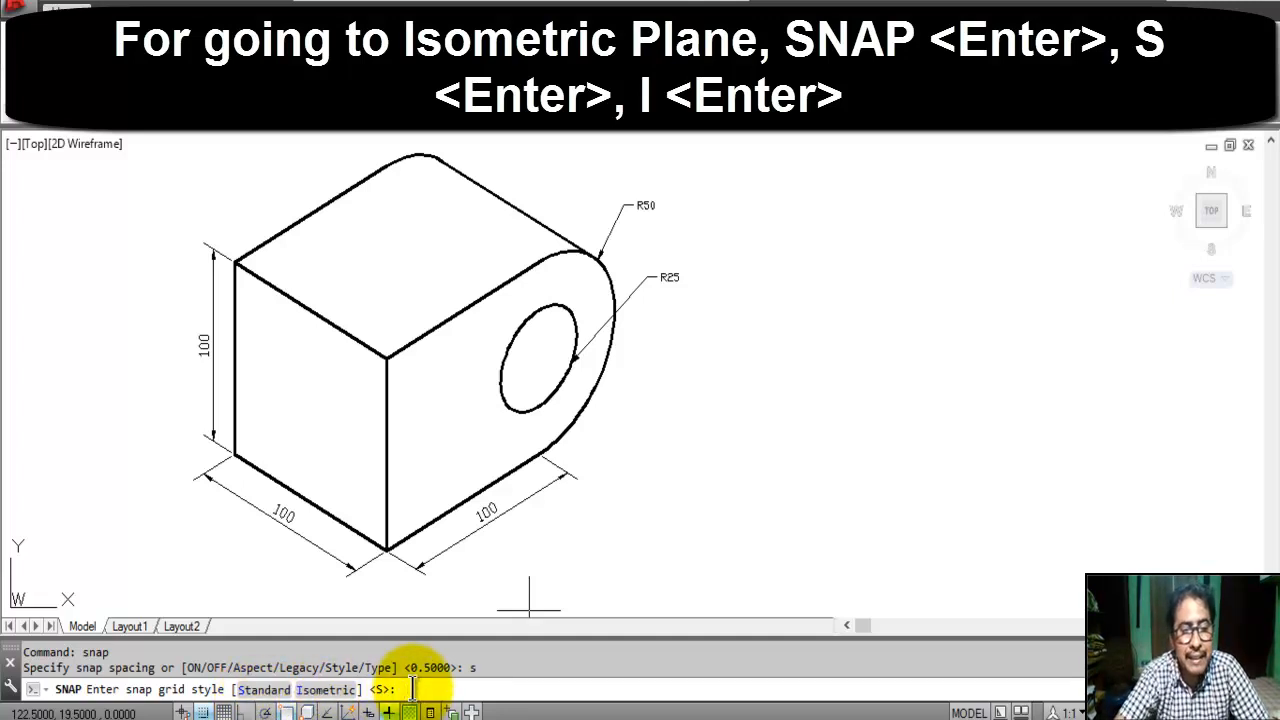
pyautogui.write('i')
pyautogui.press('Return')
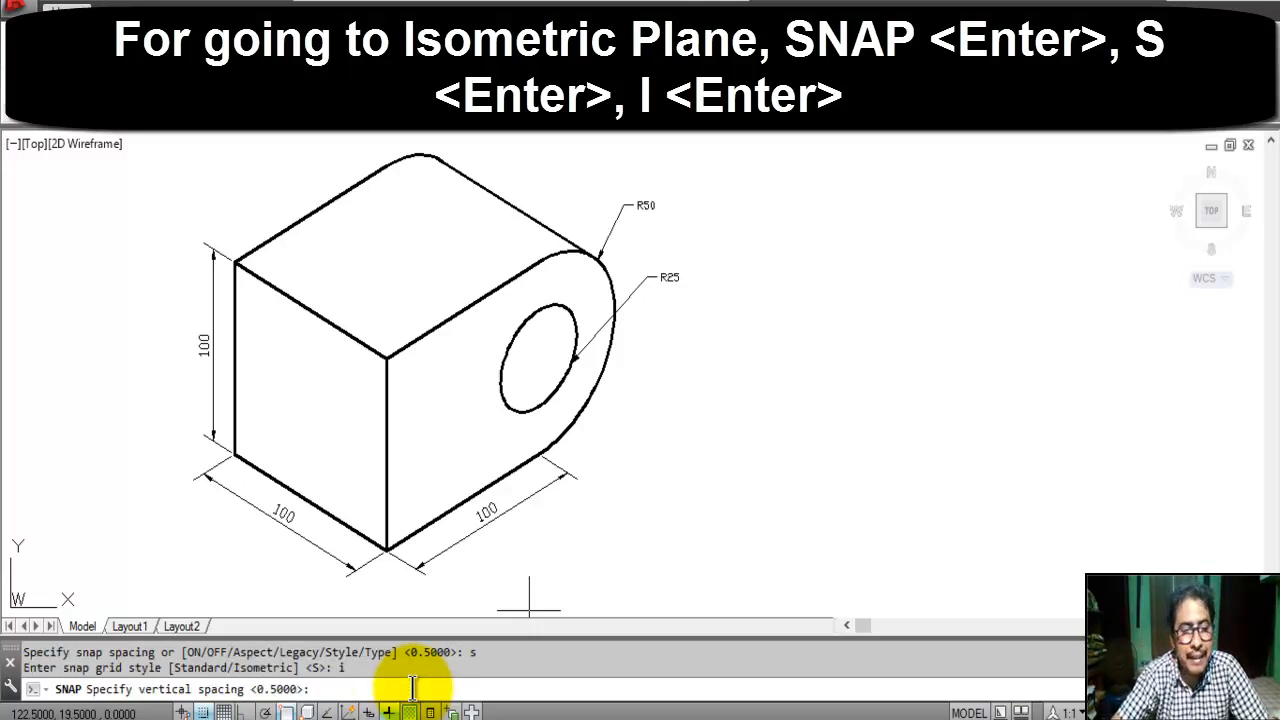
pyautogui.press('Return')
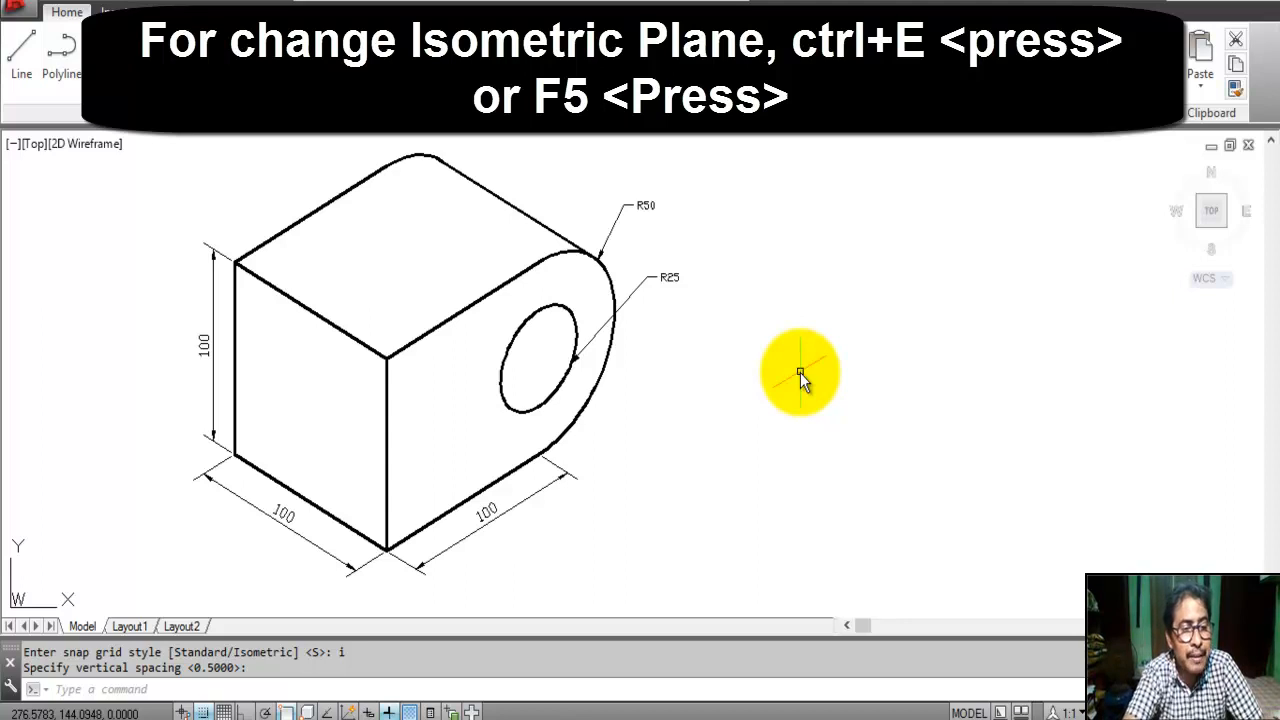
# - Cycle through the isometric planes to Isoplane Left and turn on Ortho mode
pyautogui.hotkey('ctrl', 'e')
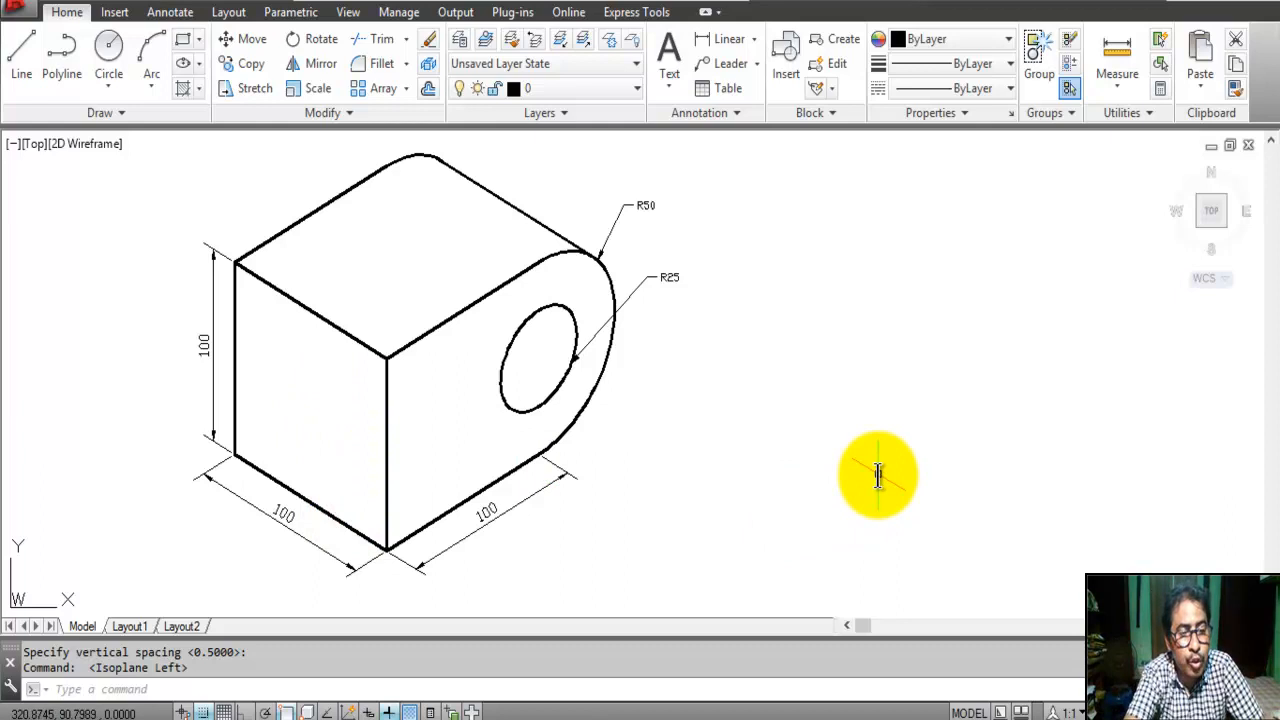
pyautogui.press('F5')
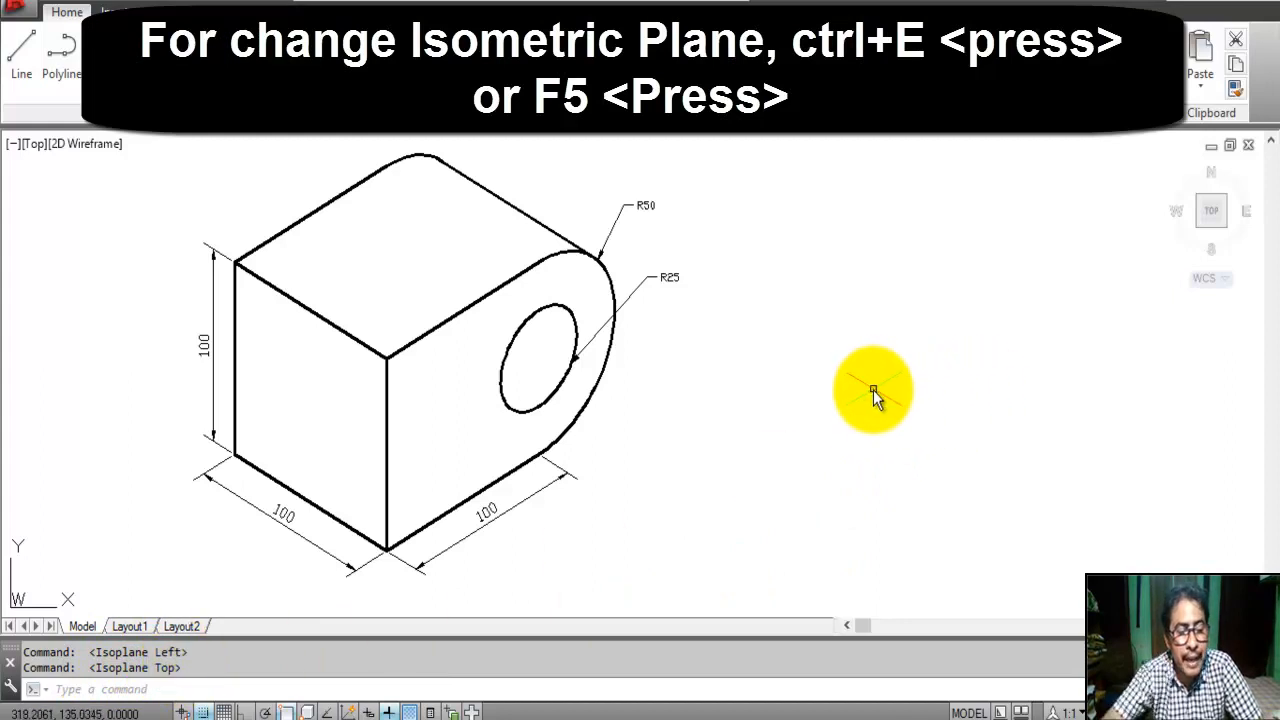
pyautogui.press('F5')
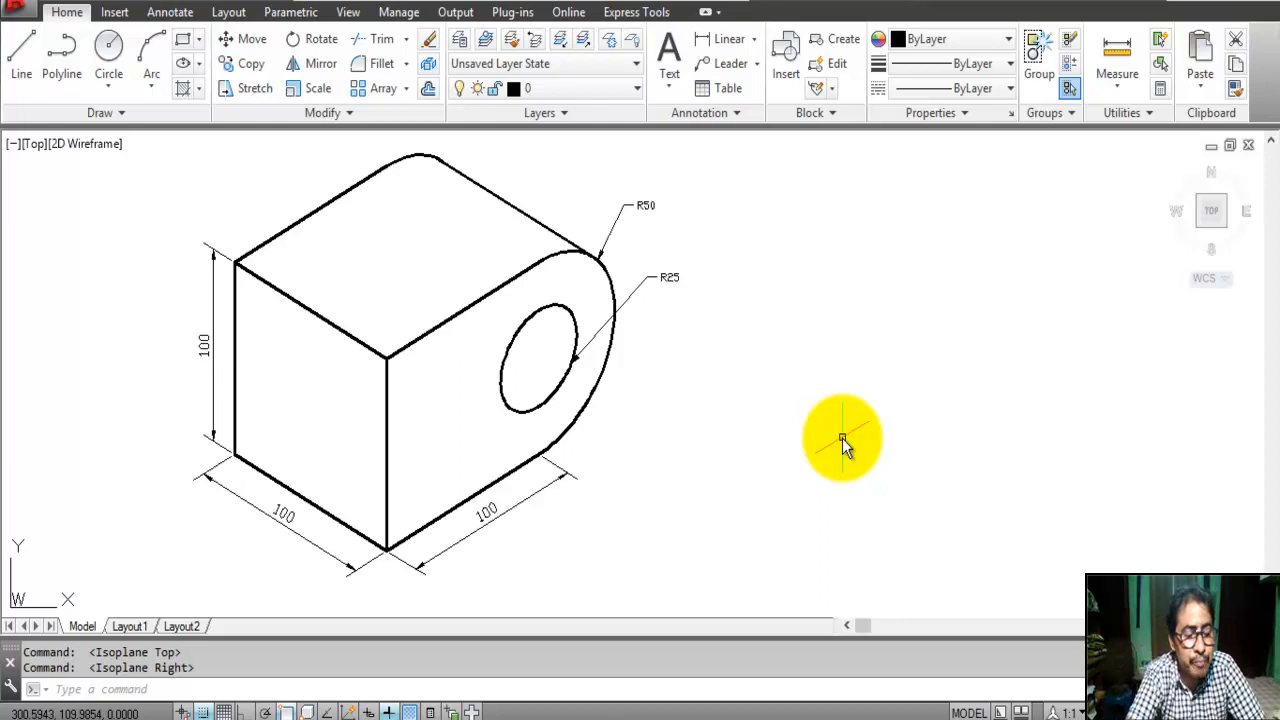
pyautogui.press('F5')
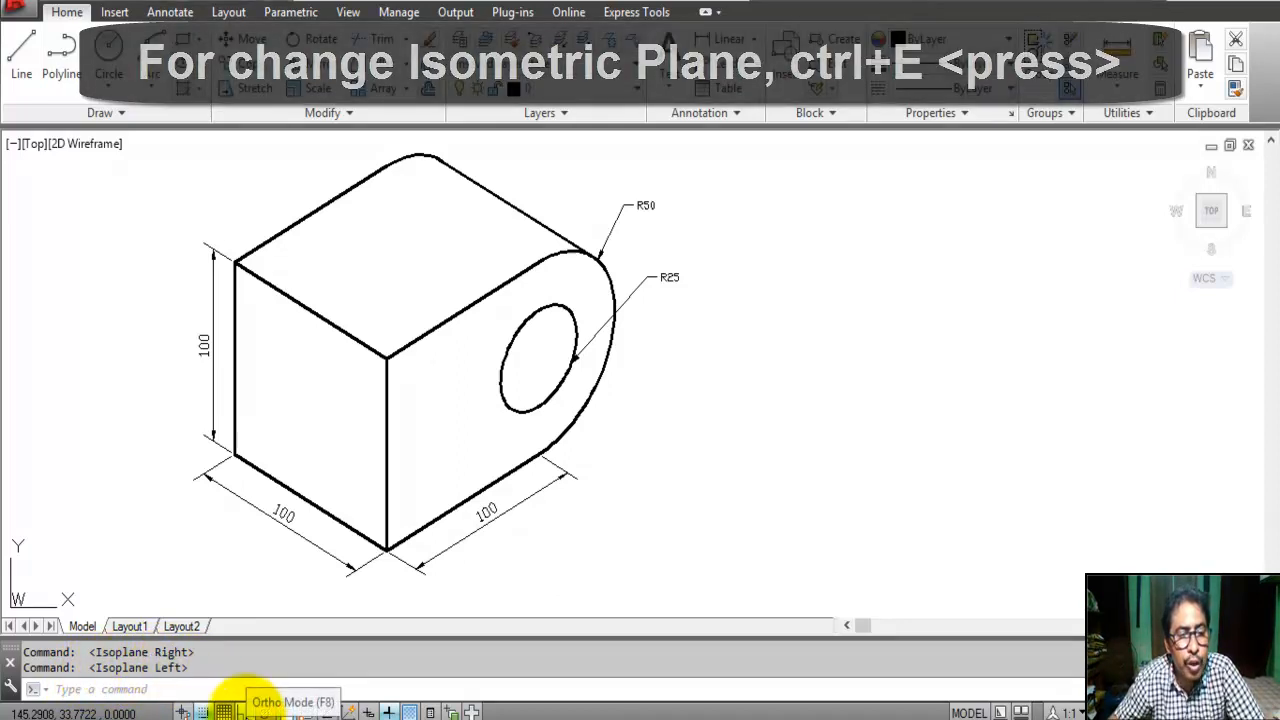
pyautogui.click(243, 711)
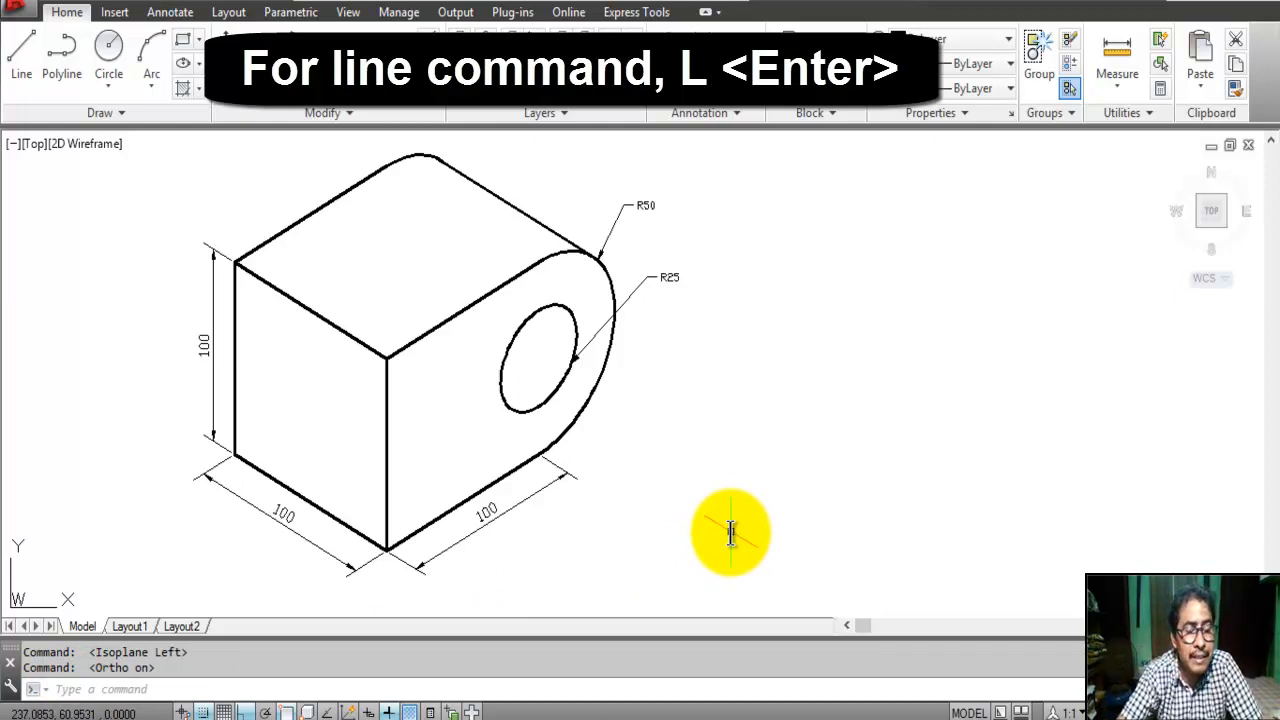
# - Draw the box's left face beside the reference drawing as a closed isometric outline of four lines, each 100 units long
pyautogui.write('l')
pyautogui.press('Return')
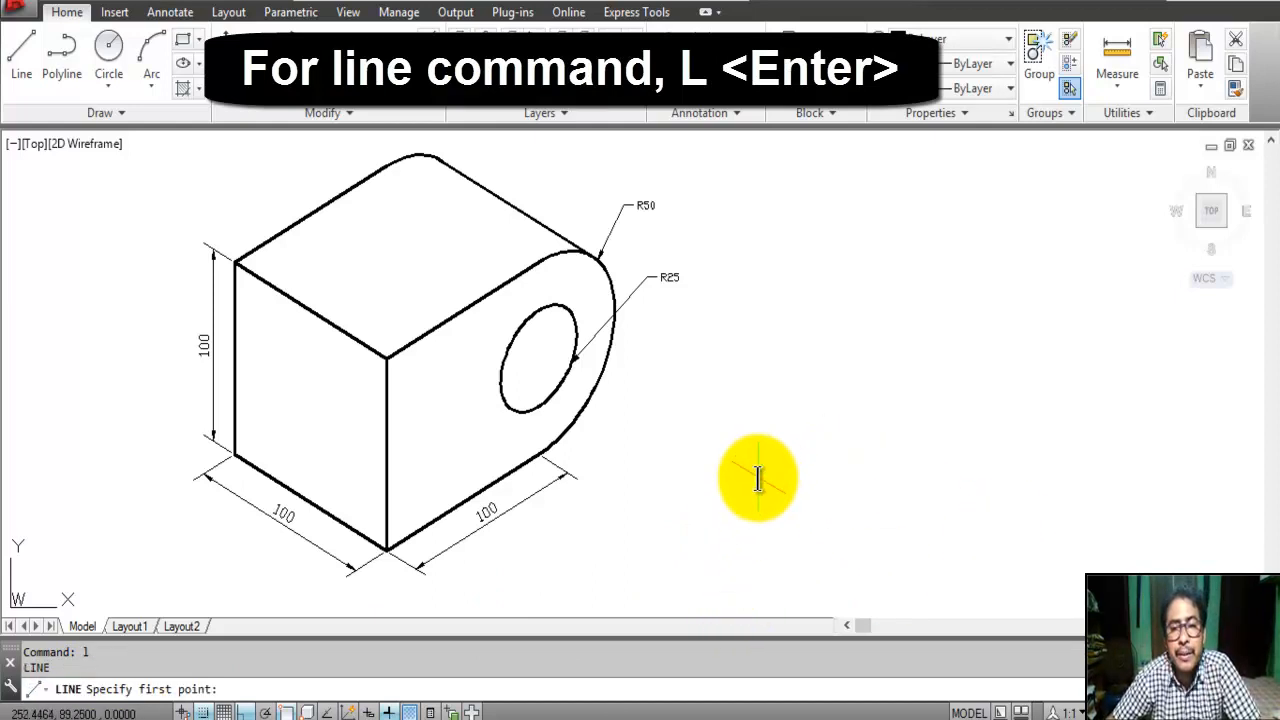
pyautogui.click(757, 418)
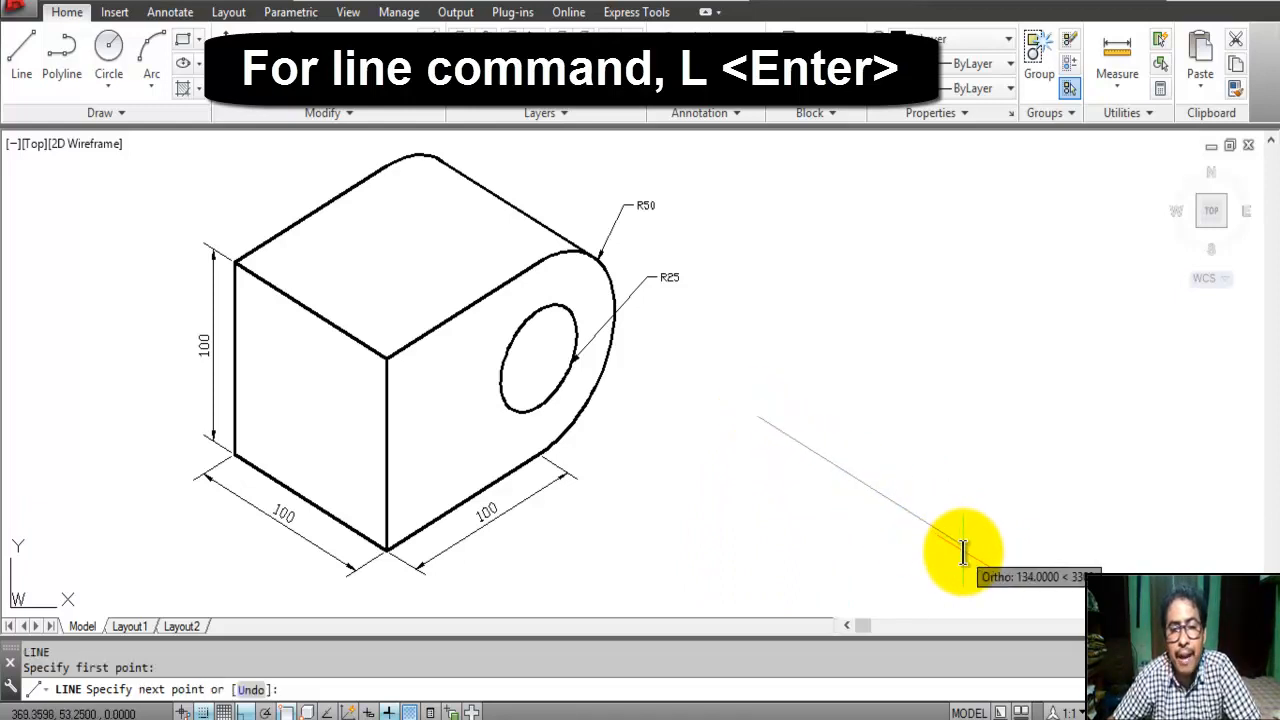
pyautogui.write('100')
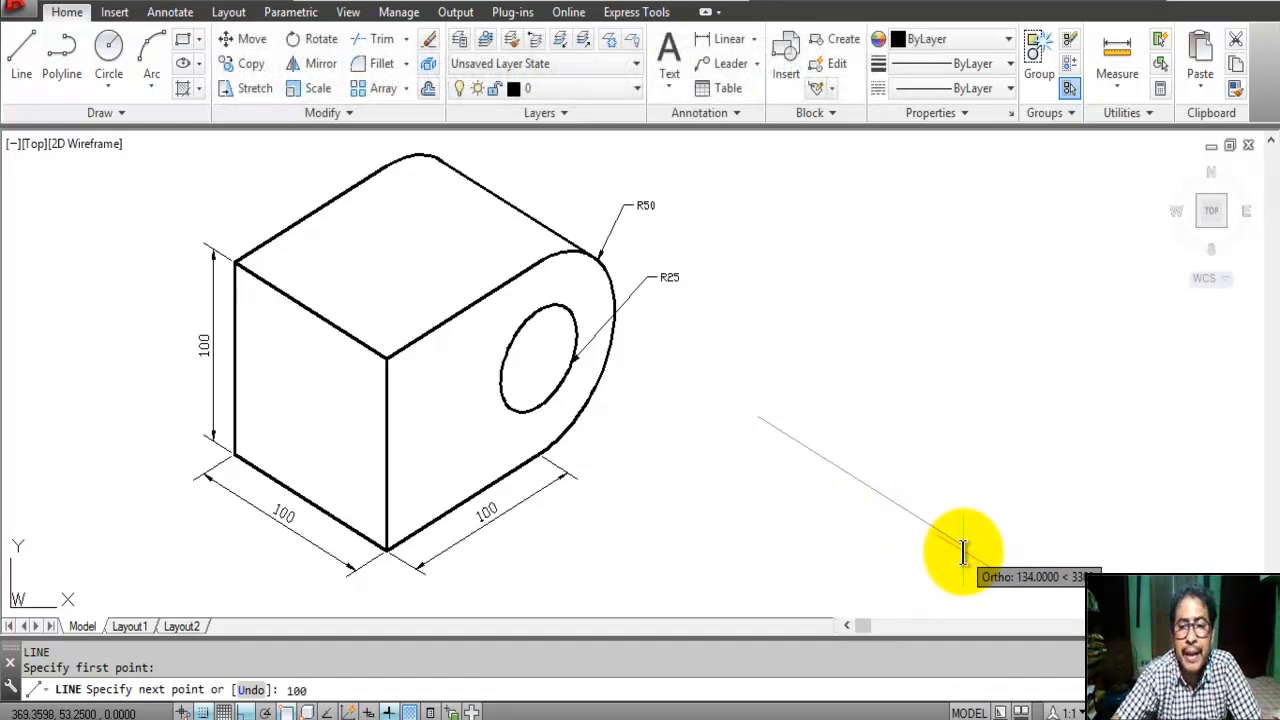
pyautogui.press('Return')
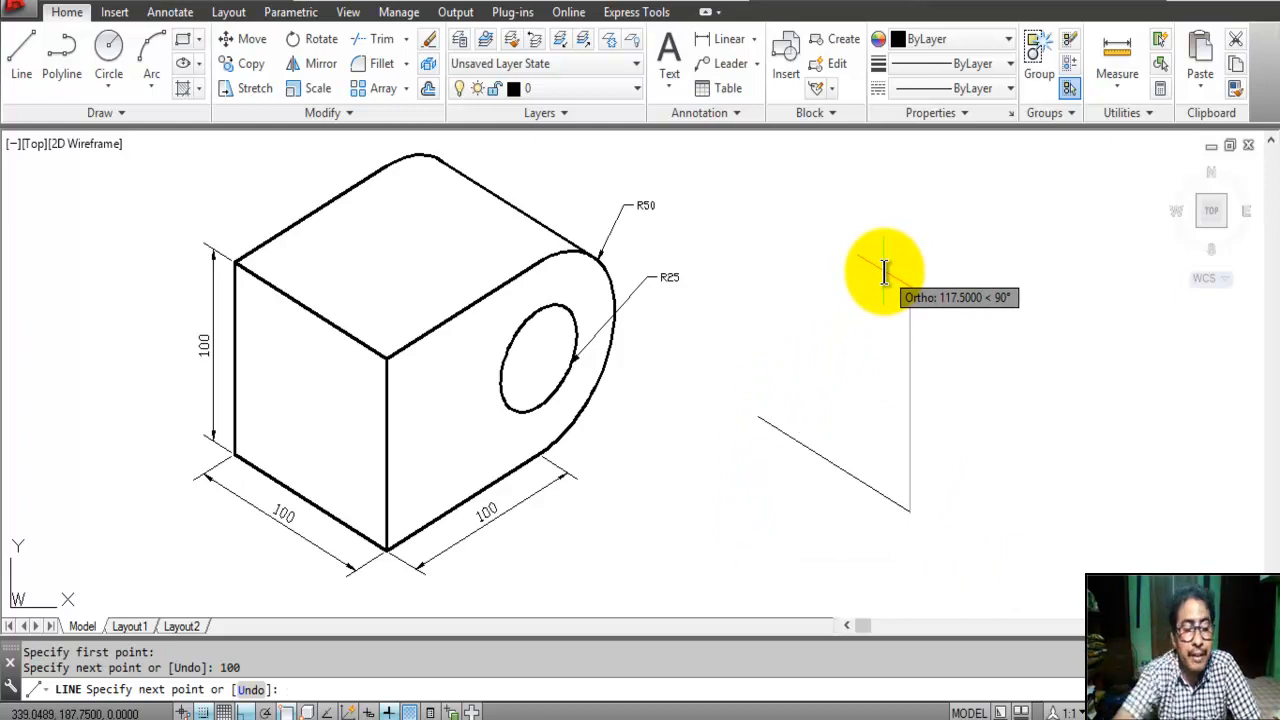
pyautogui.write('100')
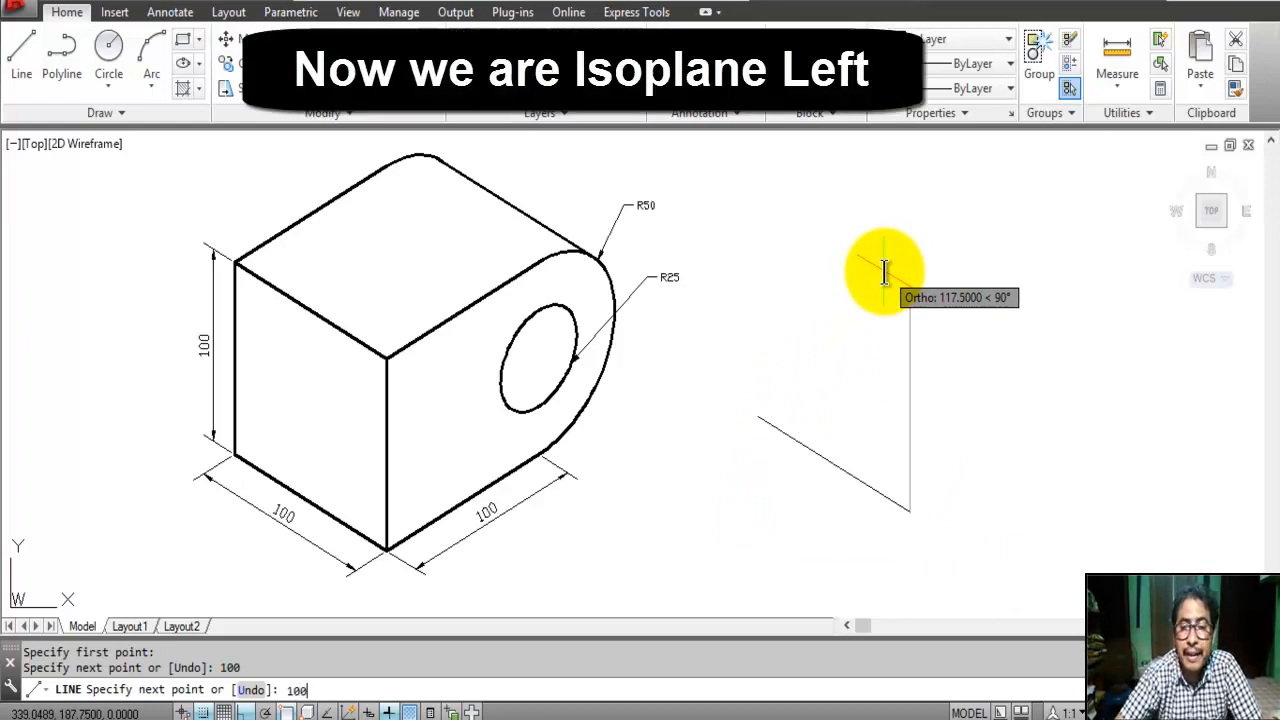
pyautogui.press('Return')
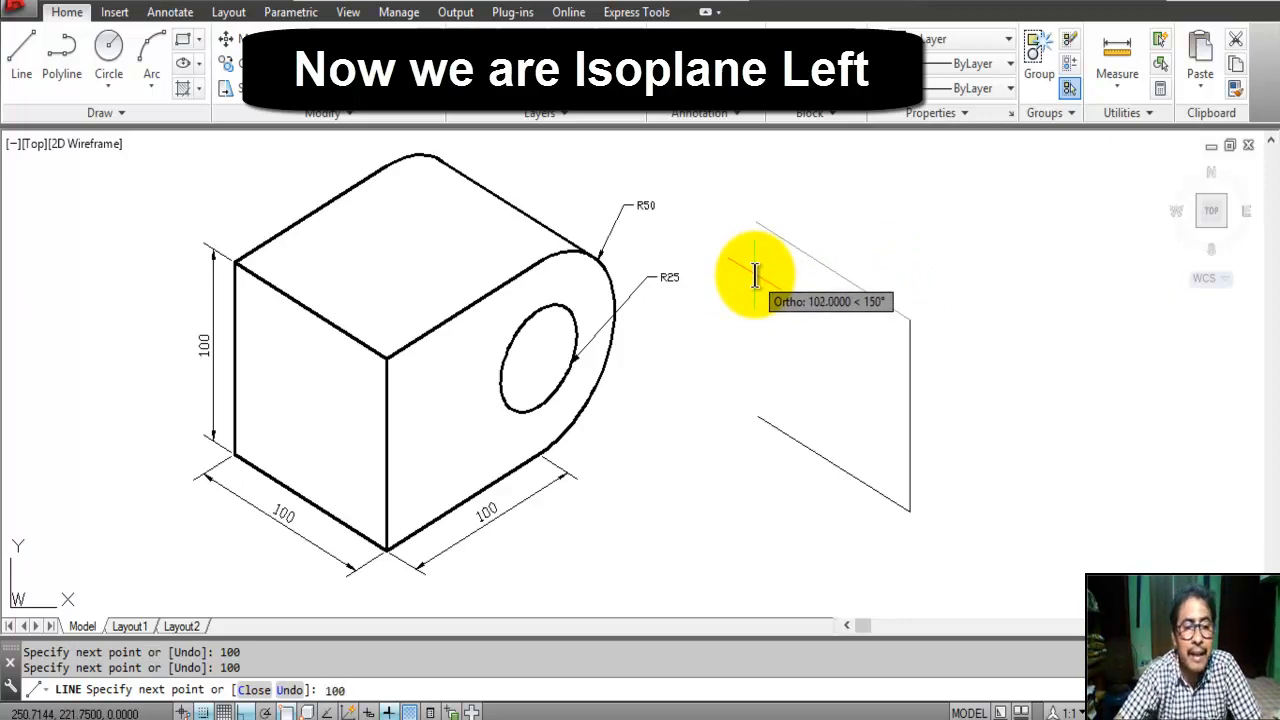
pyautogui.write('100')
pyautogui.press('Return')
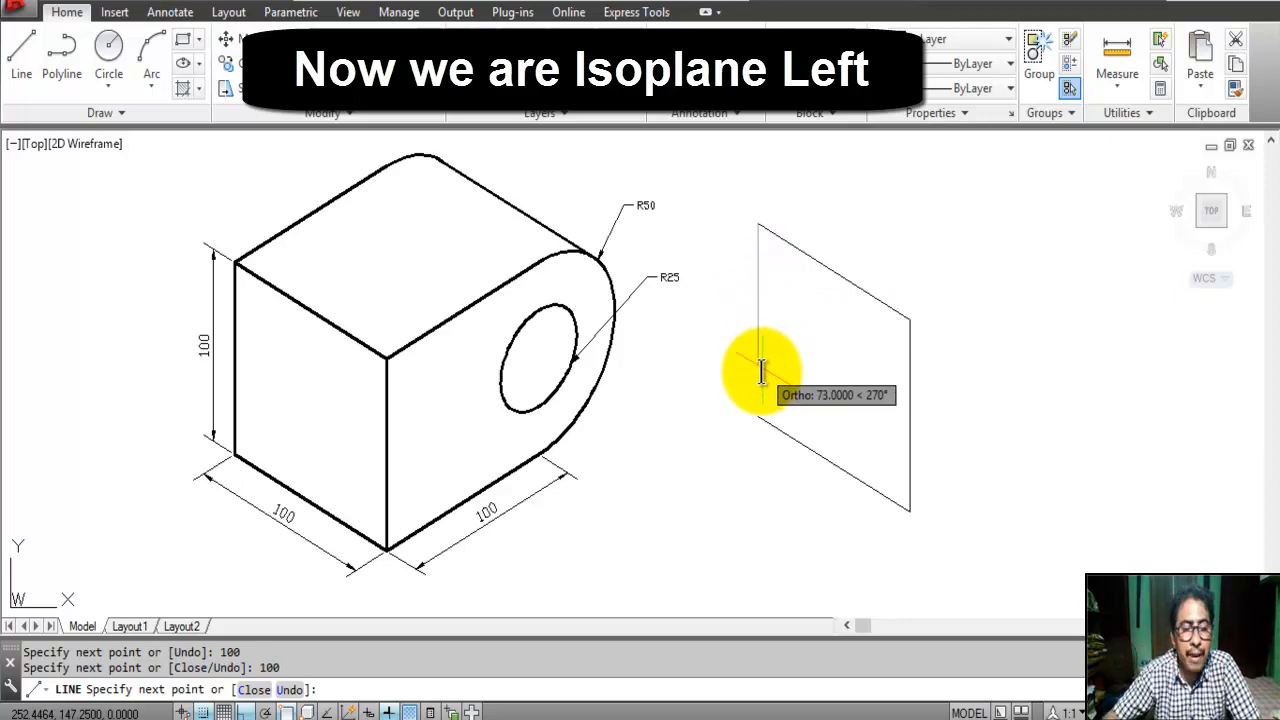
pyautogui.write('10')
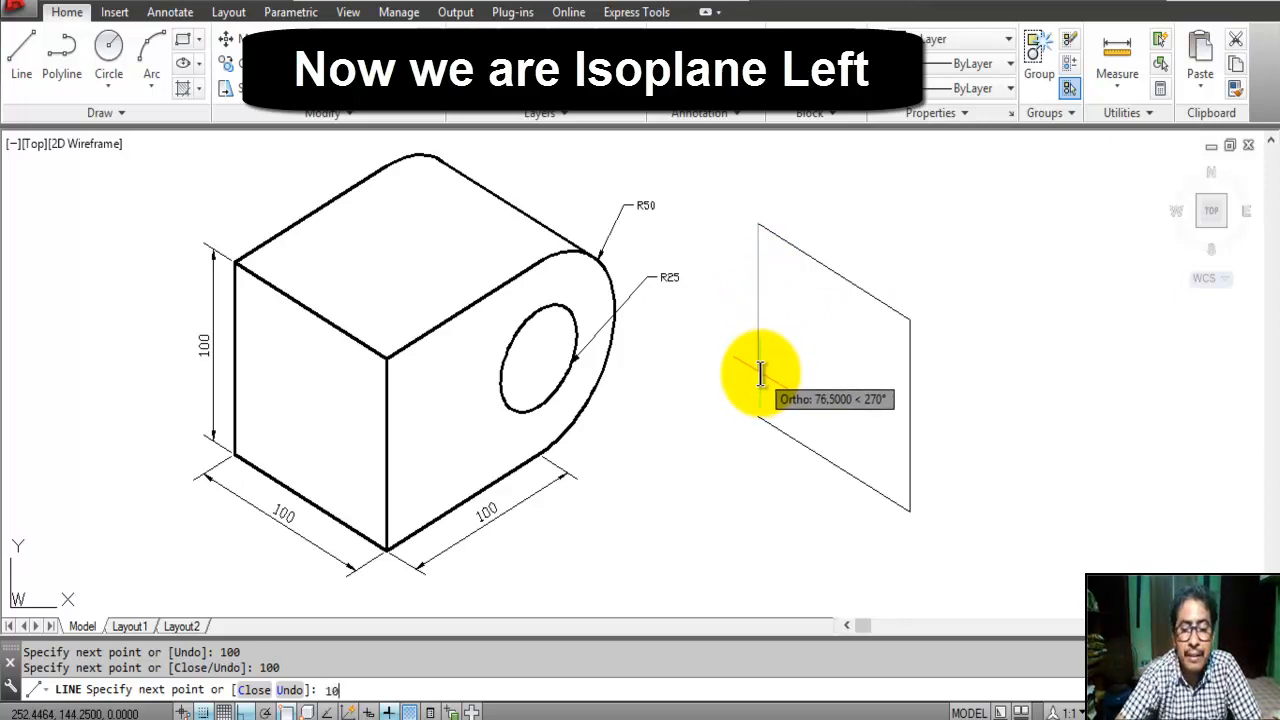
pyautogui.write('0')
pyautogui.press('Return')
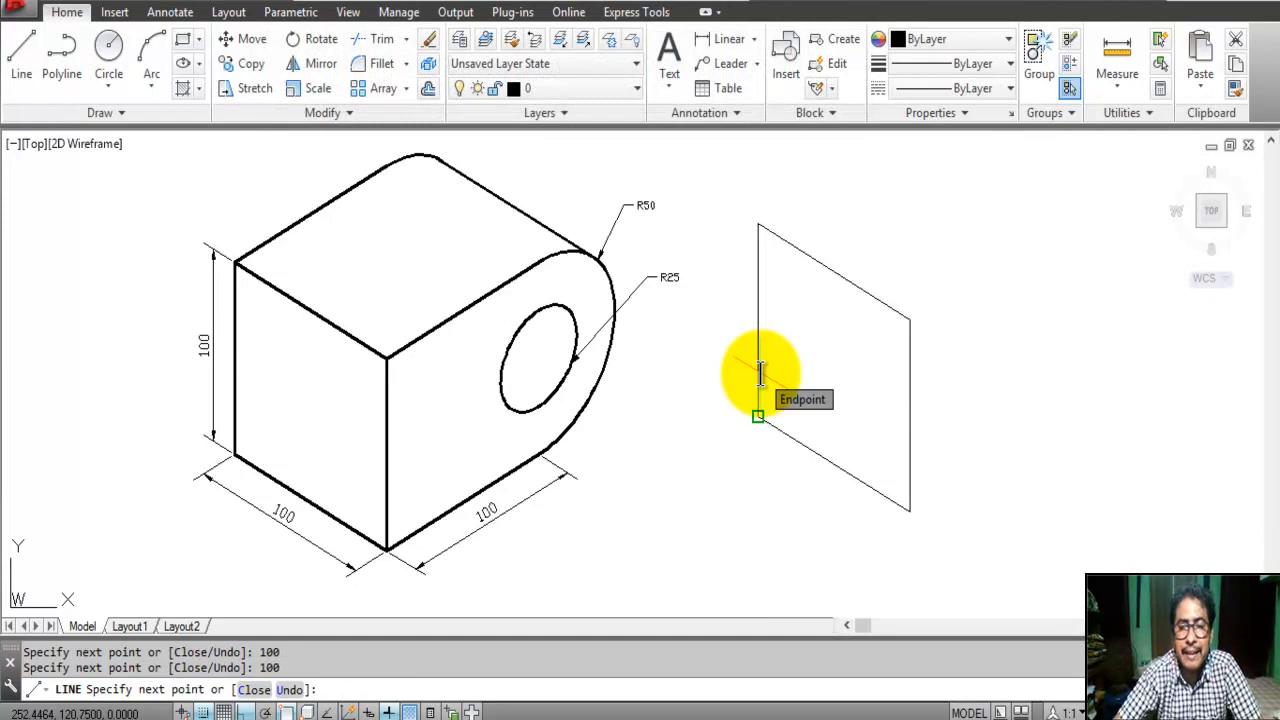
pyautogui.press('Return')
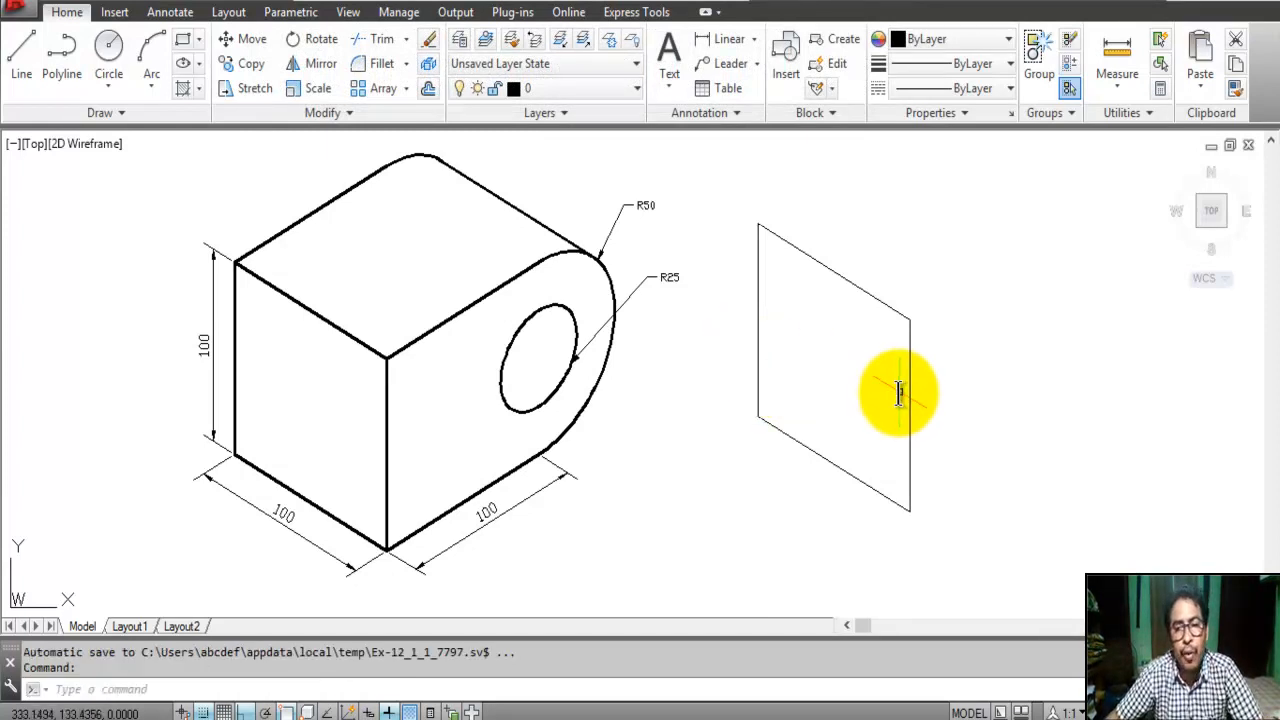
# - Switch to Isoplane Top and draw the top face with three 100-unit lines, starting at the left face's upper-left corner
pyautogui.moveTo(899, 393); pyautogui.dragTo(783, 409, button='middle')
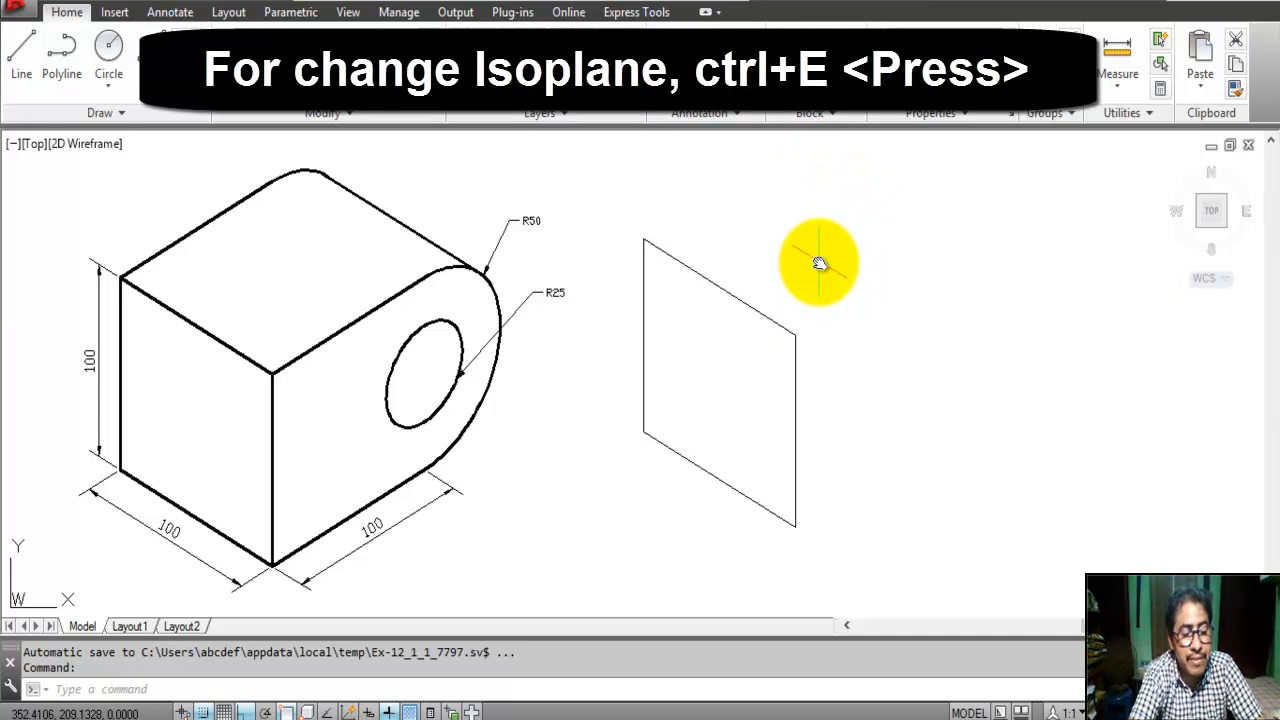
pyautogui.hotkey('ctrl', 'e')
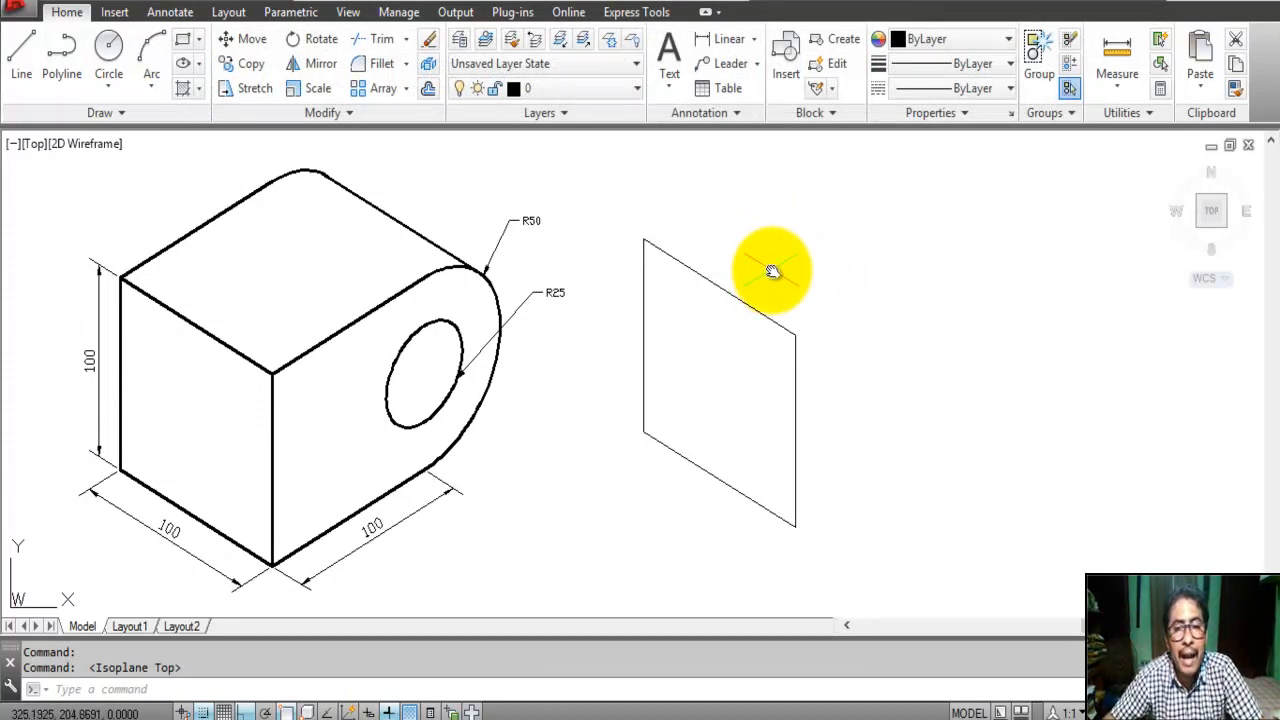
pyautogui.moveTo(766, 269); pyautogui.dragTo(741, 311, button='middle')
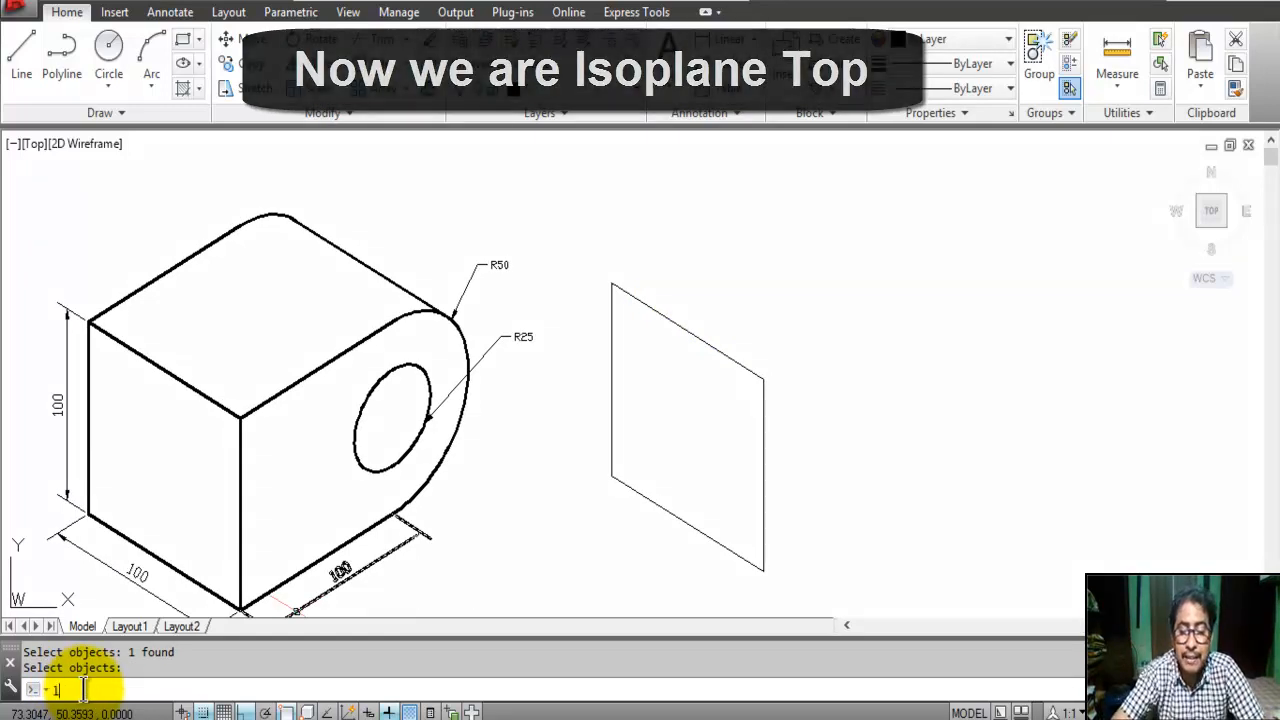
pyautogui.press('Escape')
pyautogui.write('l')
pyautogui.press('Return')
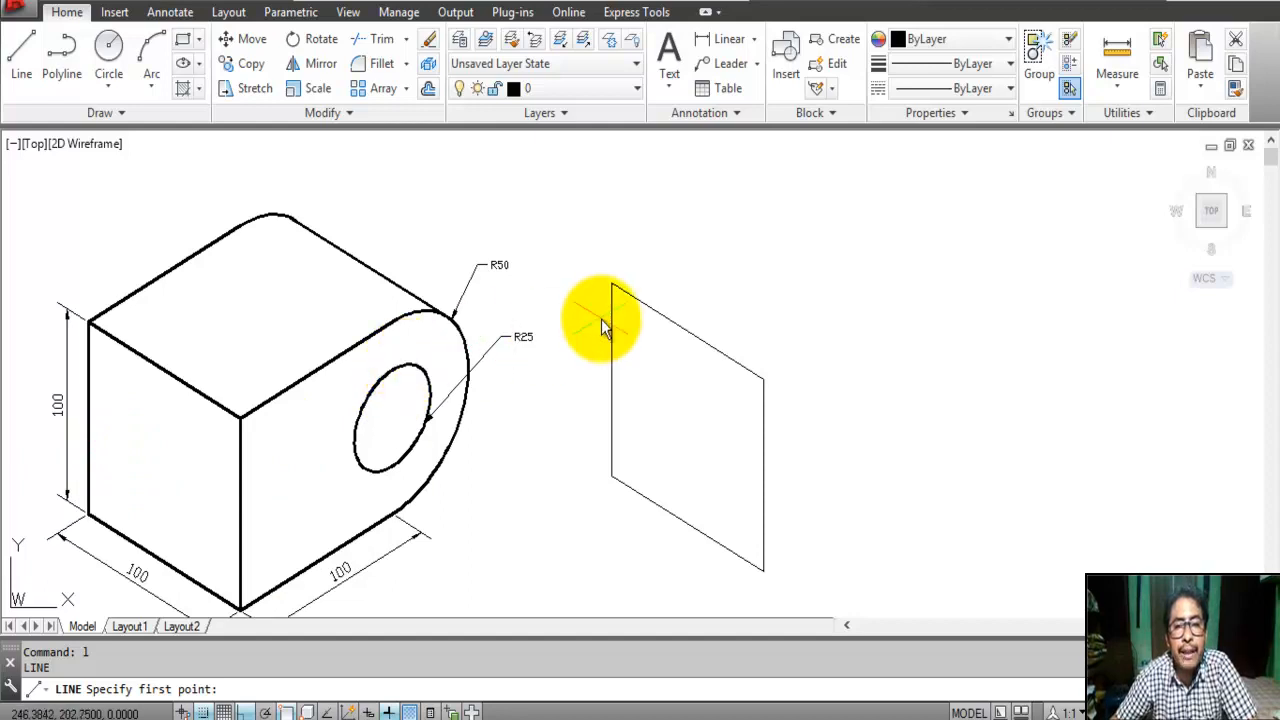
pyautogui.click(611, 283)
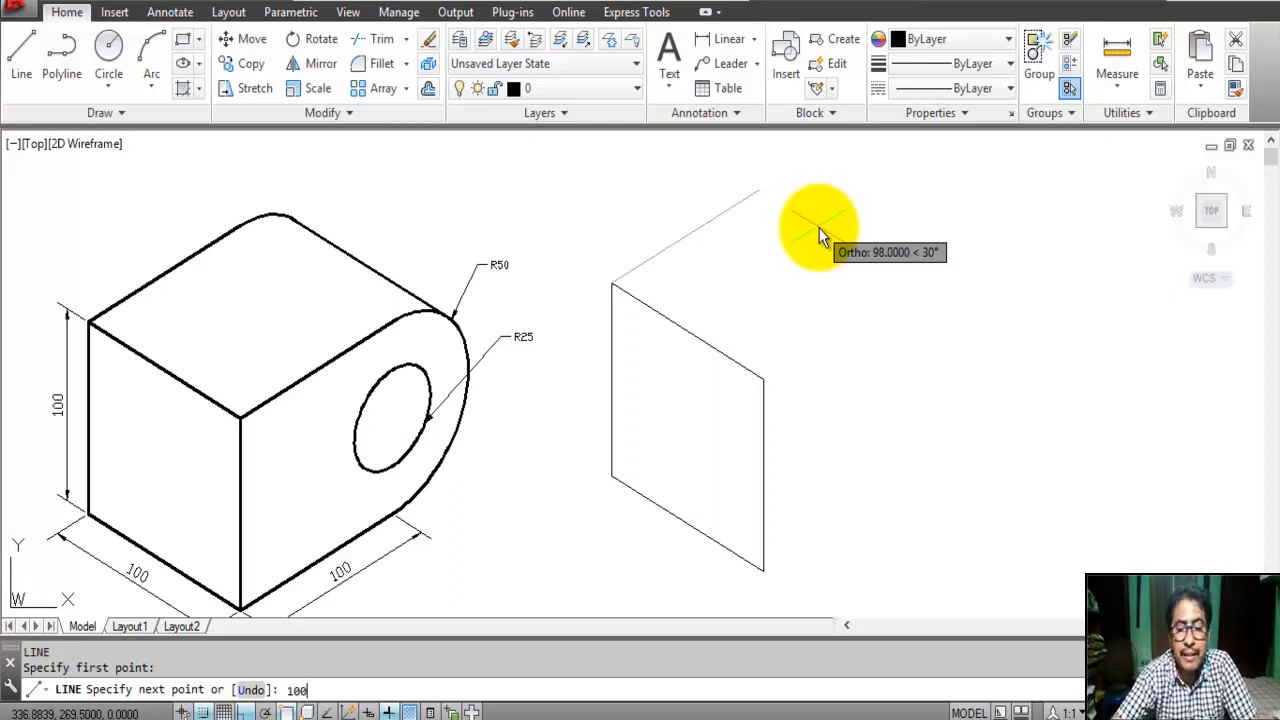
pyautogui.press('Return')
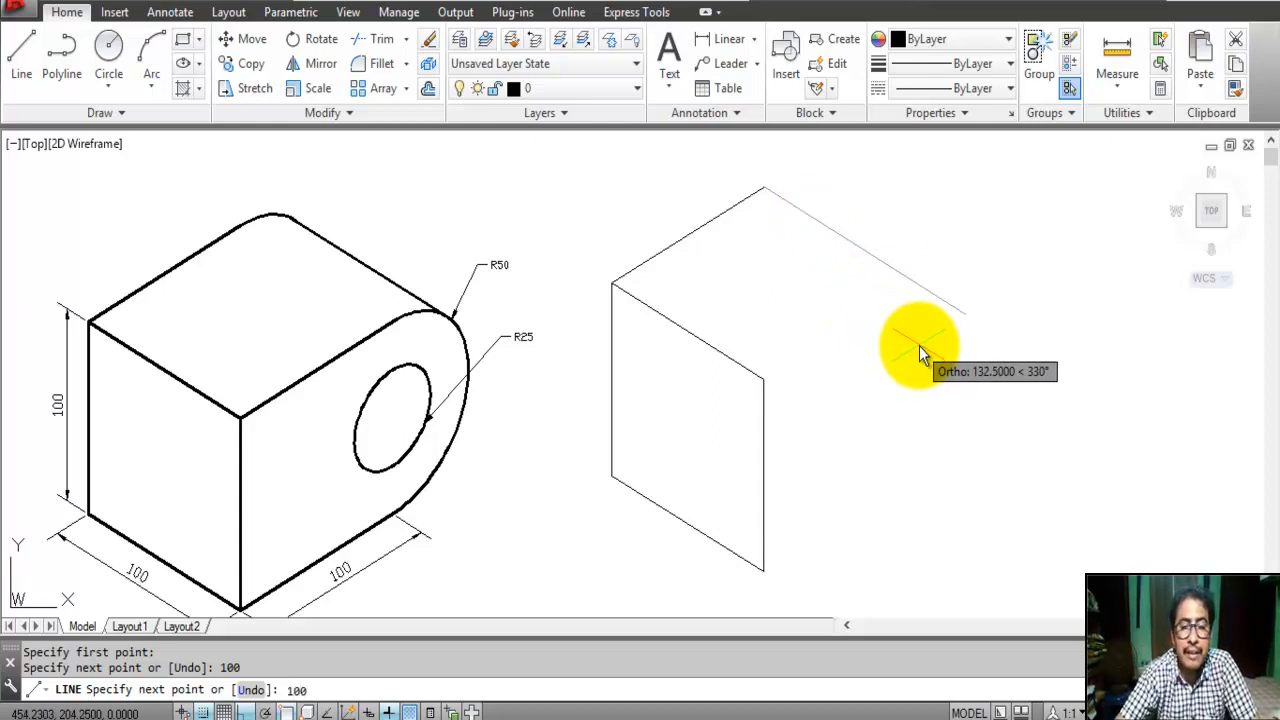
pyautogui.write('100')
pyautogui.press('Return')
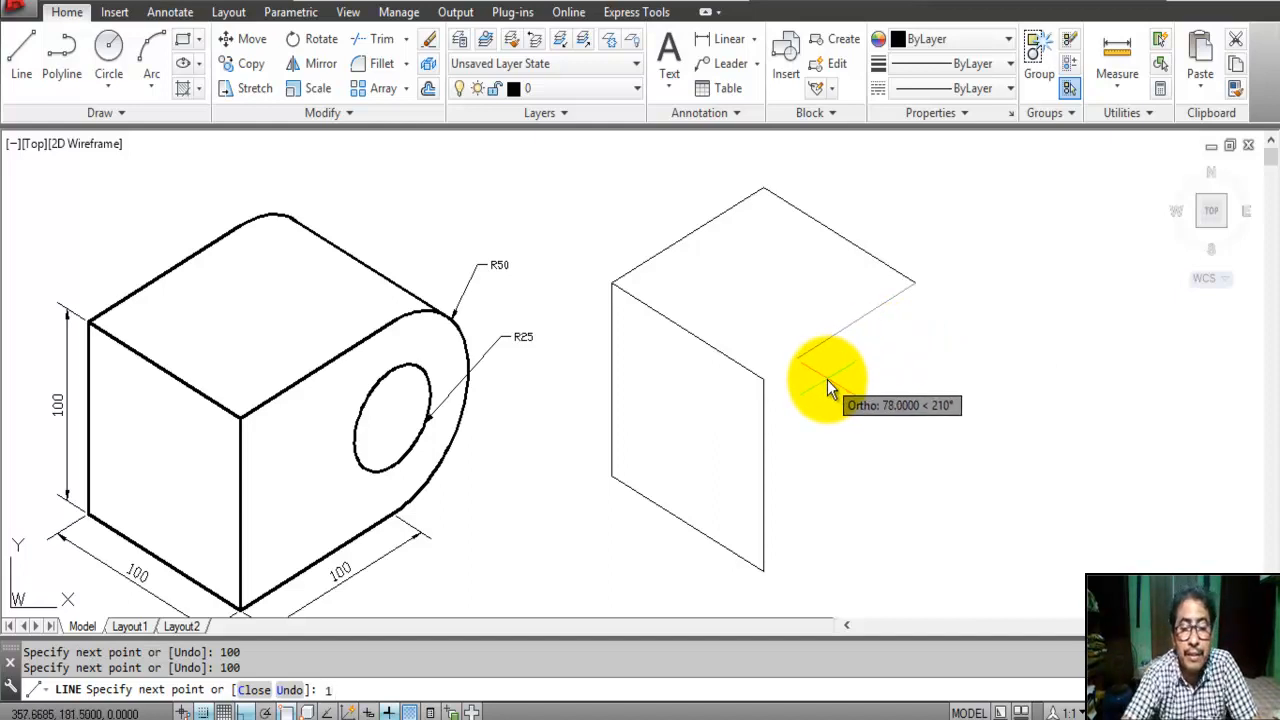
pyautogui.write('100')
pyautogui.press('Return')
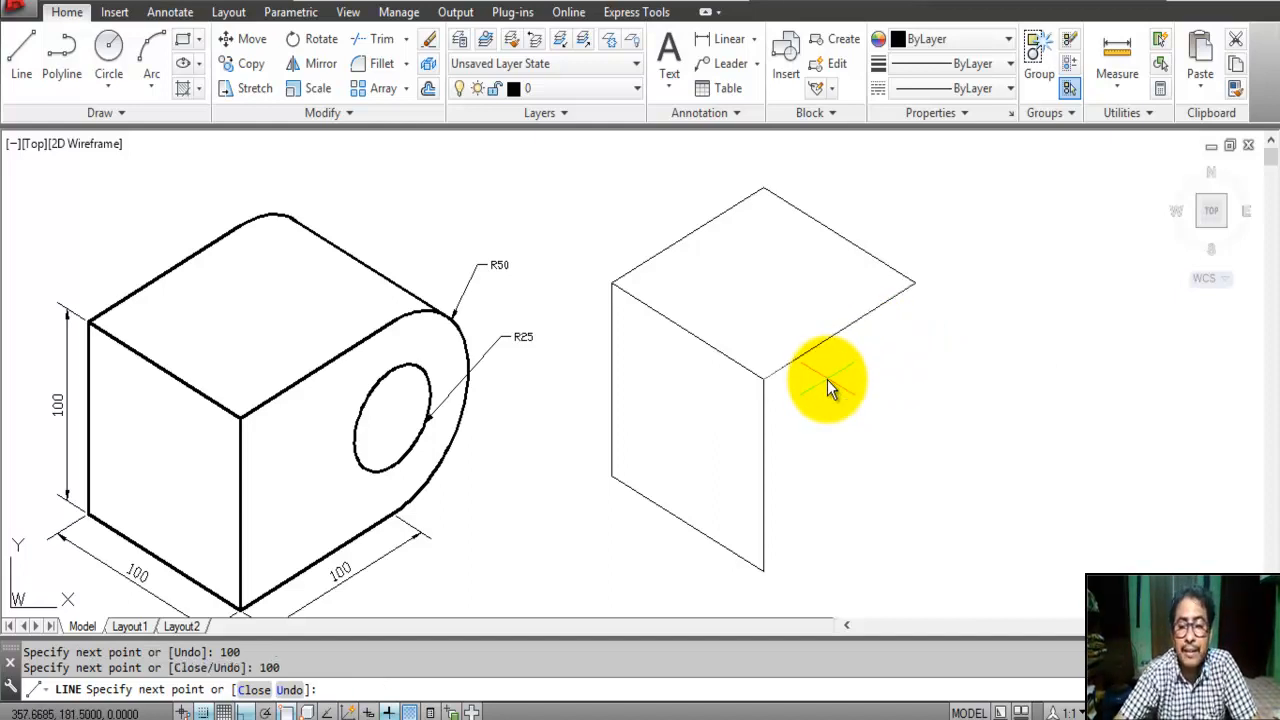
pyautogui.press('Return')
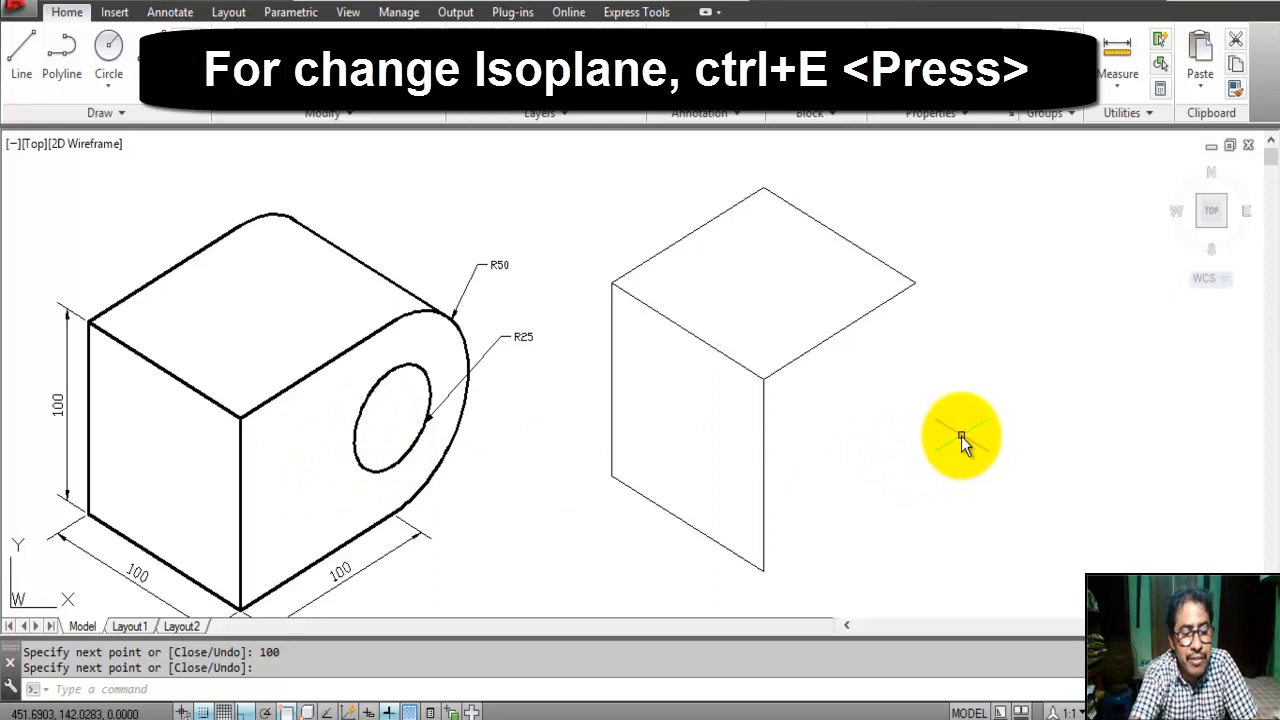
# - Switch to Isoplane Right and complete the right face with two 100-unit lines, starting at the front edge's lower endpoint
pyautogui.hotkey('ctrl', 'e')
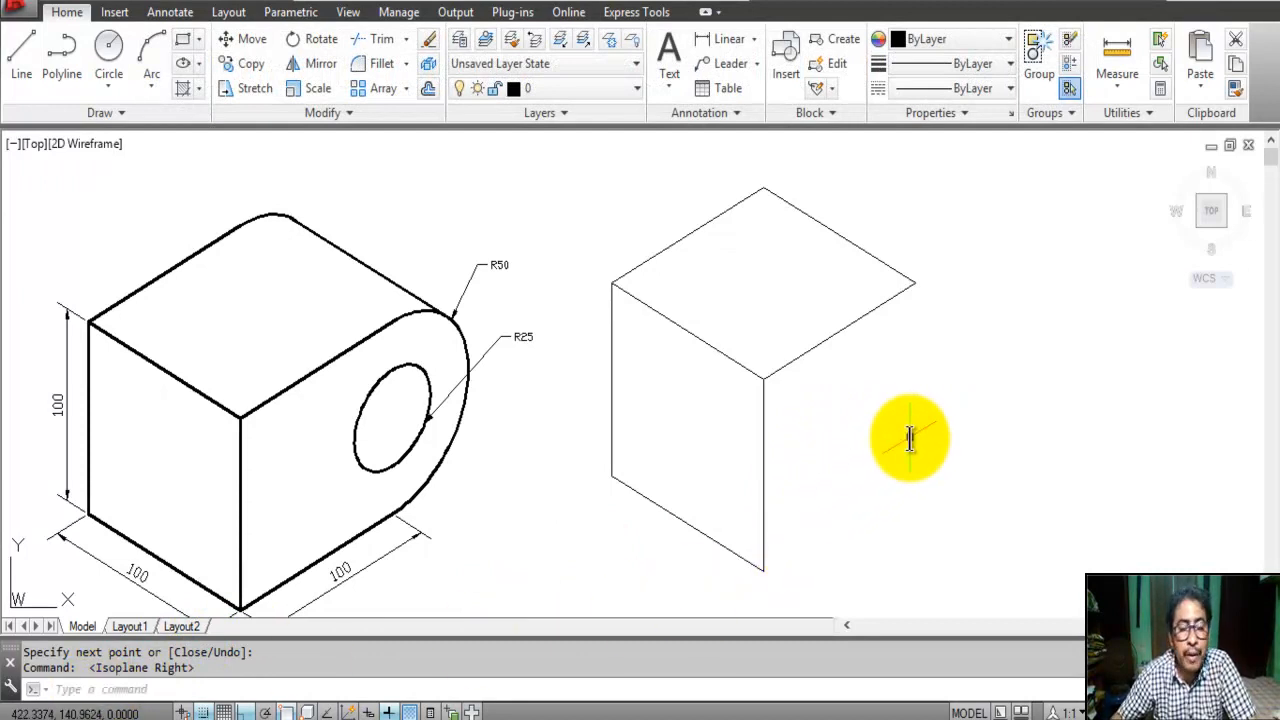
pyautogui.press('Return')
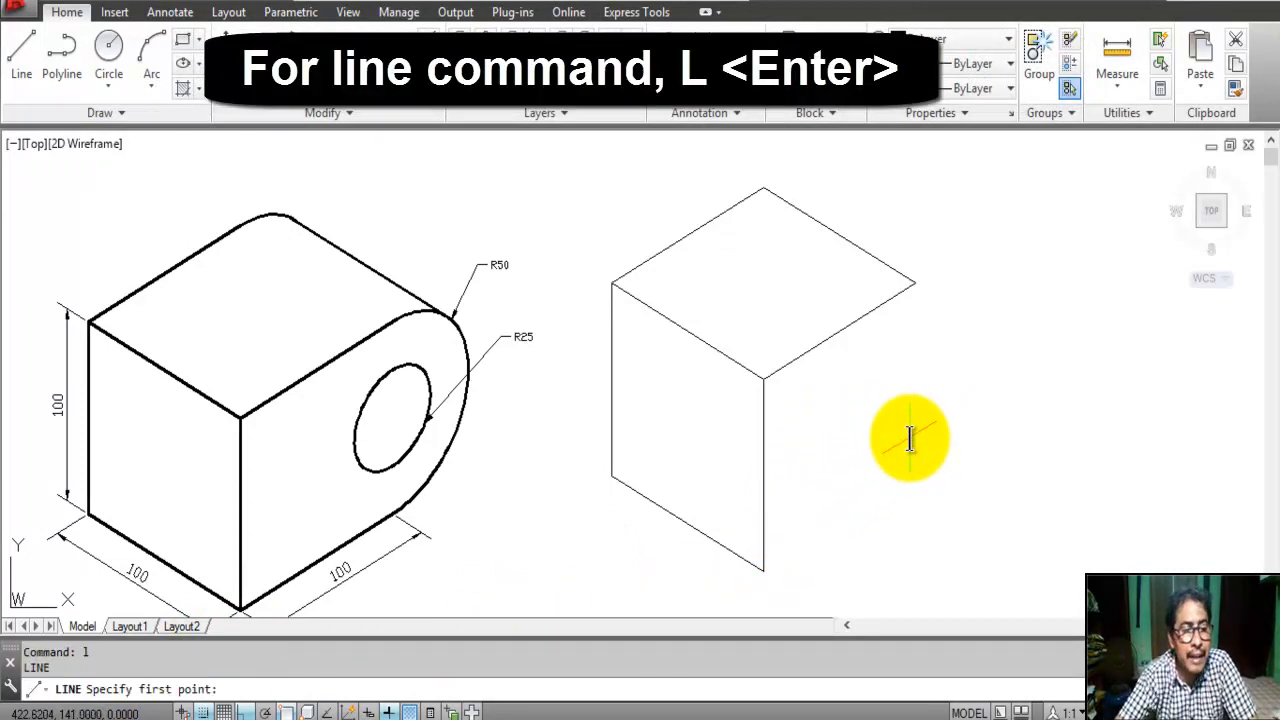
pyautogui.click(764, 570)
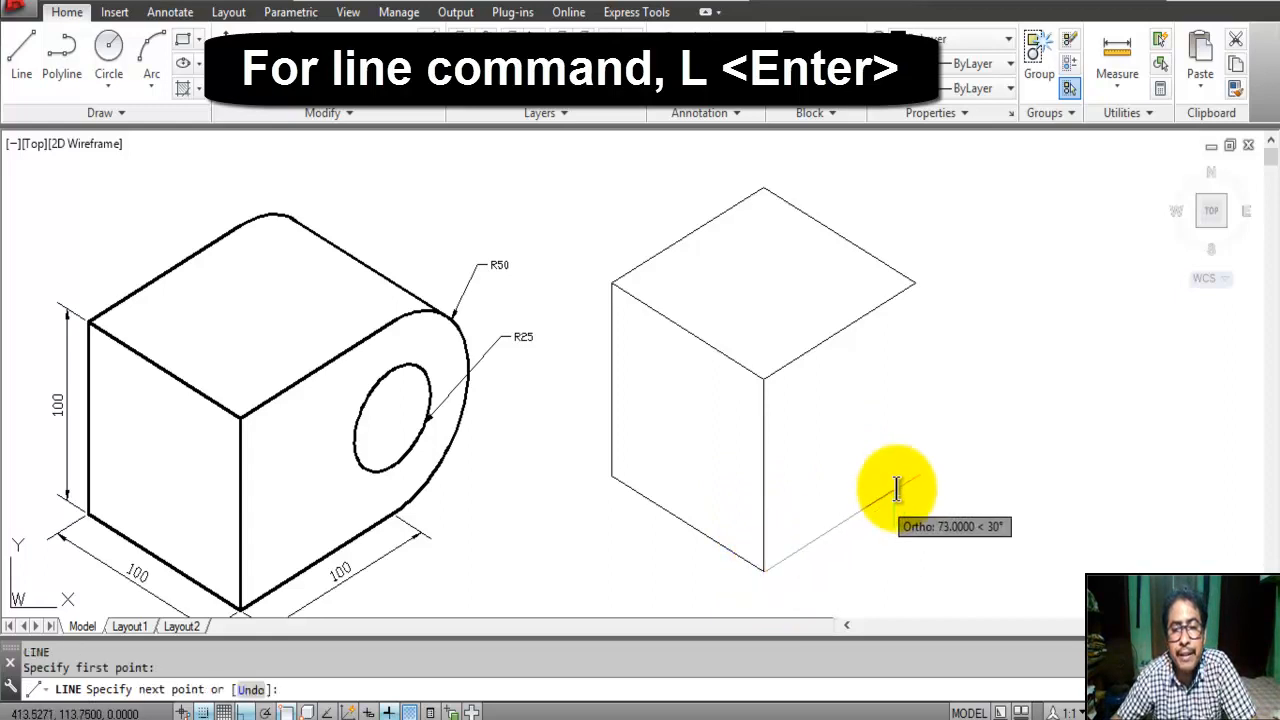
pyautogui.write('100')
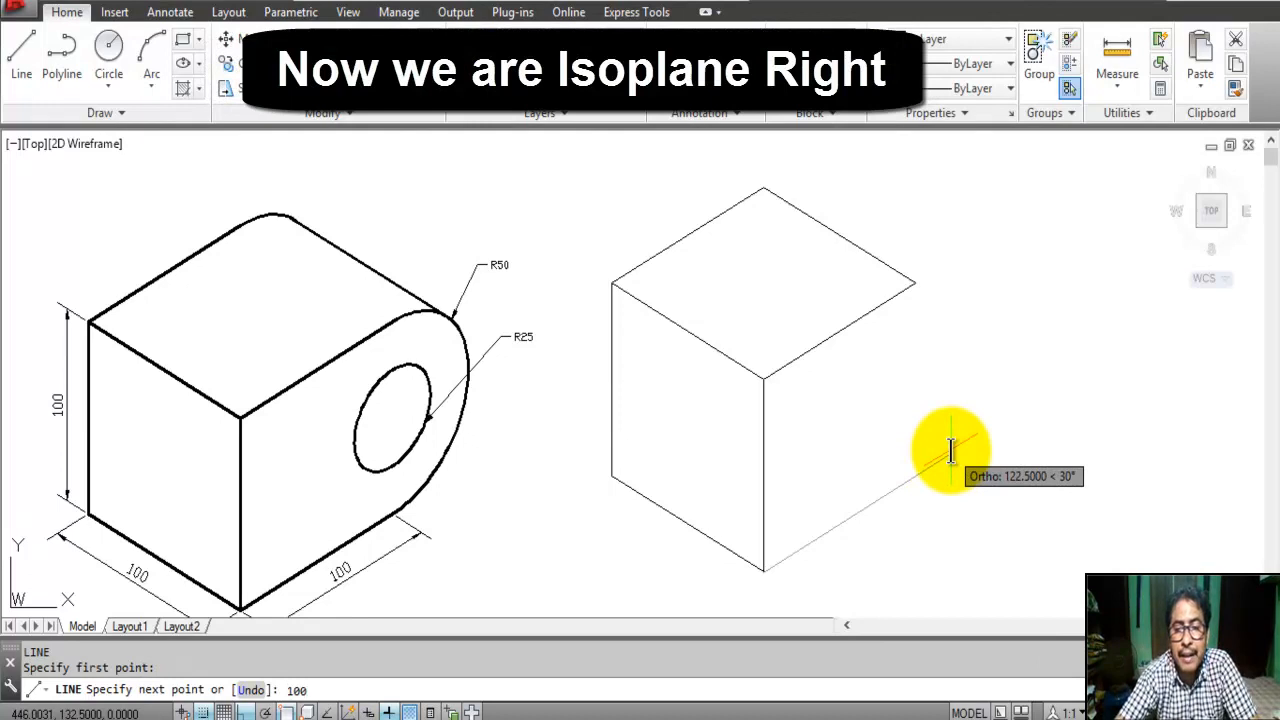
pyautogui.press('Return')
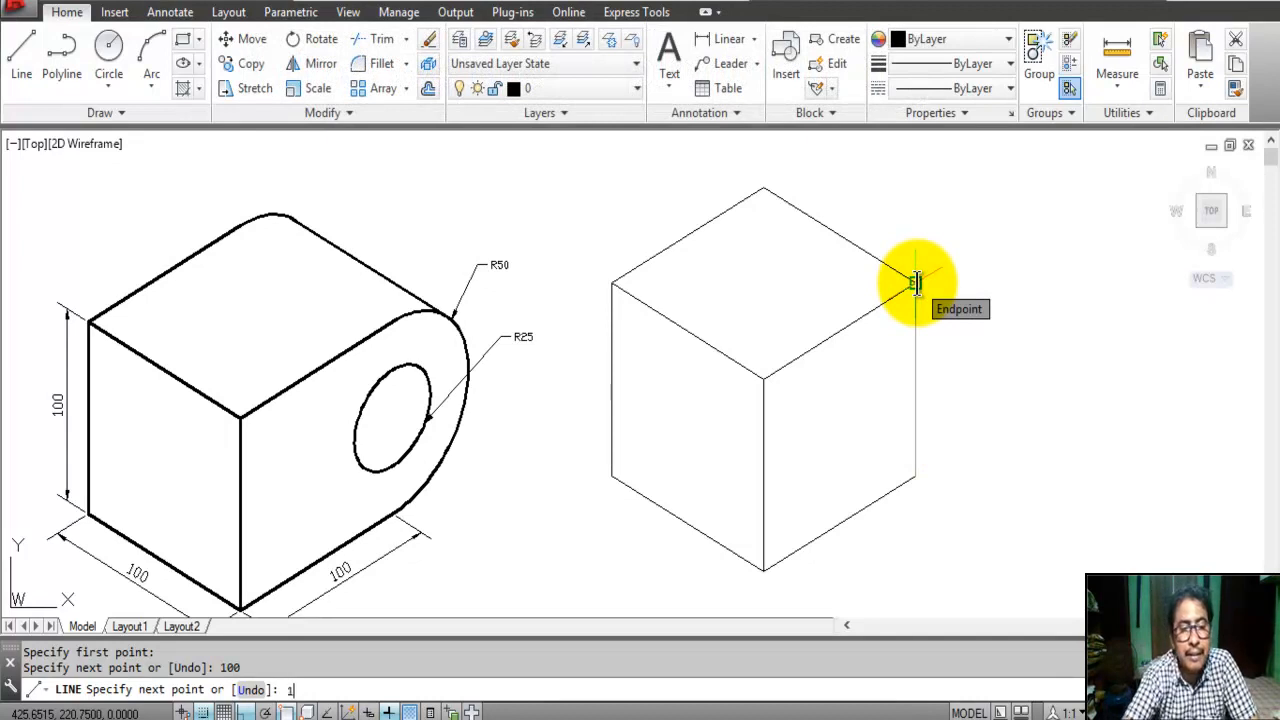
pyautogui.press('Return')
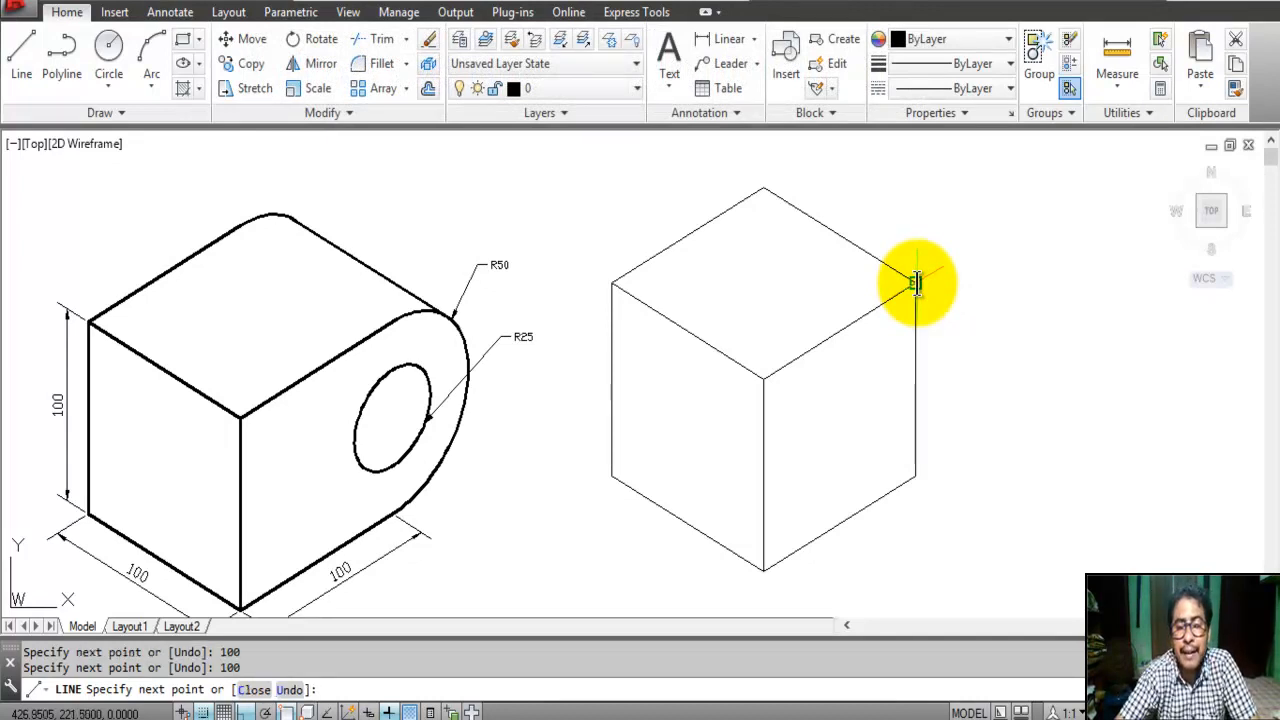
pyautogui.press('Return')
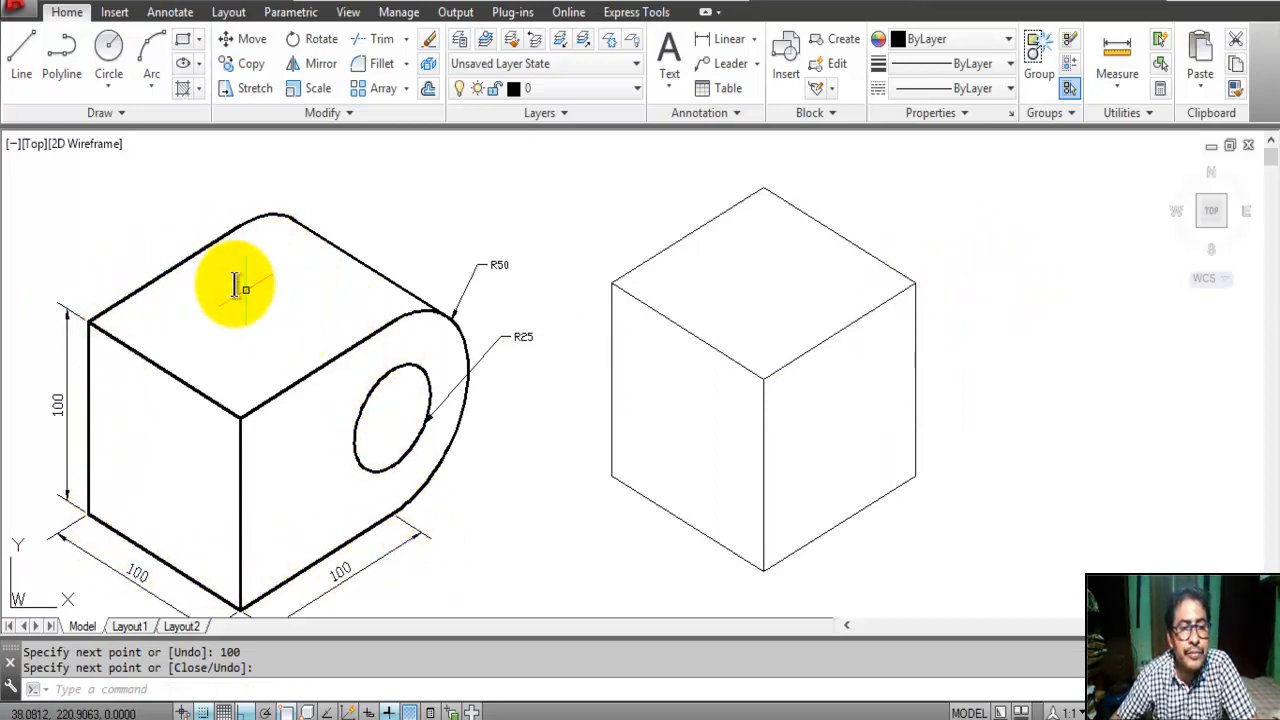
# - Draw a diagonal construction line across the right face, from its upper-left corner to its lower-right corner
pyautogui.moveTo(180, 515)
pyautogui.mouseDown(button='middle')
pyautogui.moveTo(194, 443)
pyautogui.moveTo(189, 431)
pyautogui.moveTo(180, 440)
pyautogui.mouseUp(button='middle')
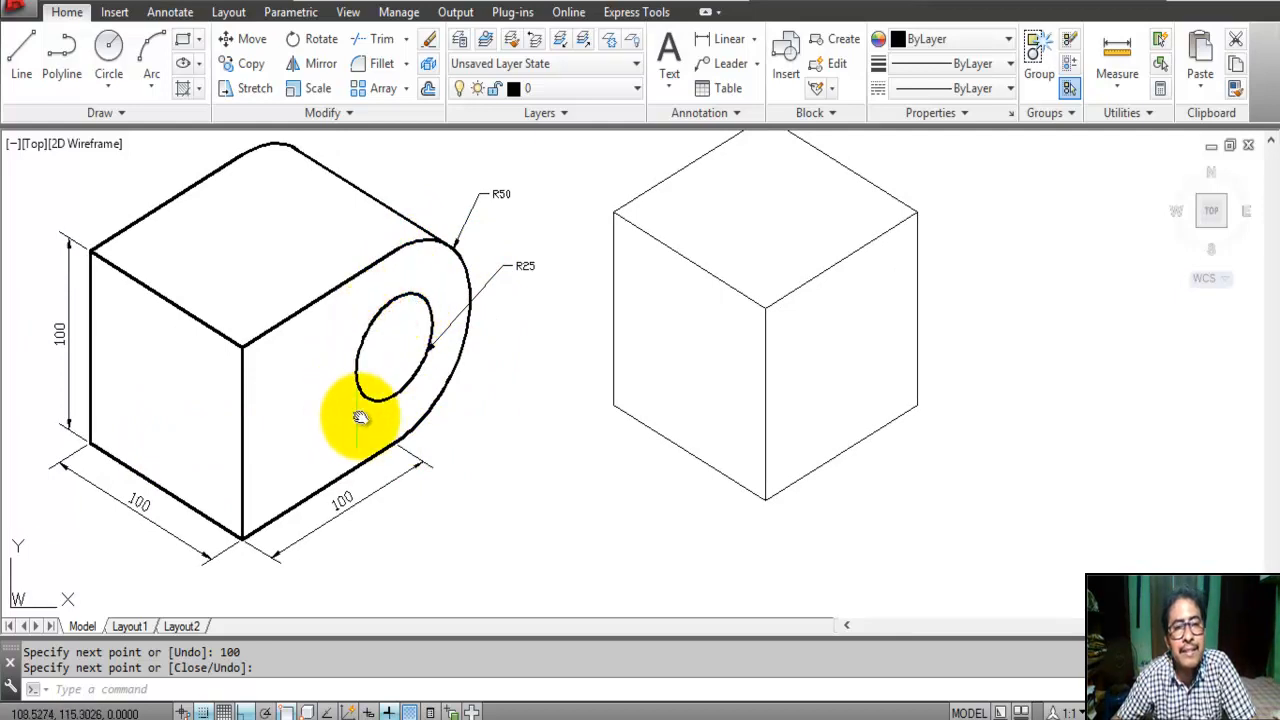
pyautogui.scroll(3, 626, 362)
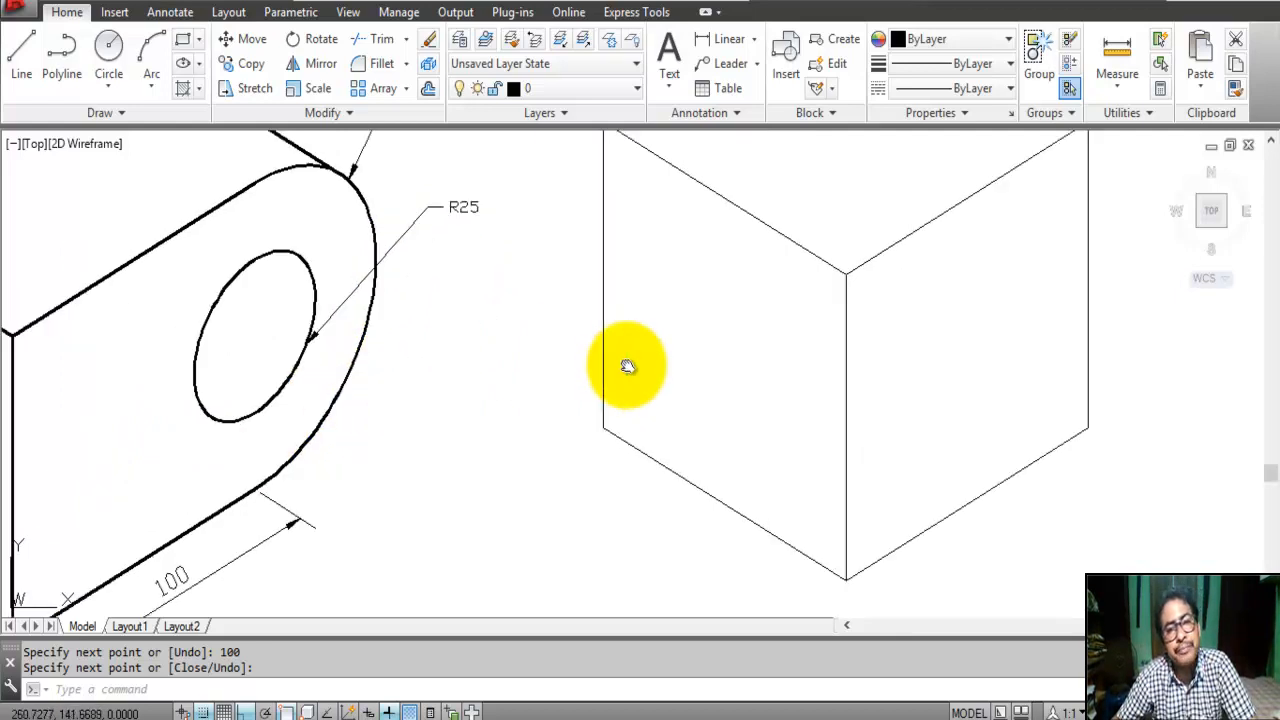
pyautogui.scroll(-5, 566, 380)
pyautogui.scroll(2, 522, 400)
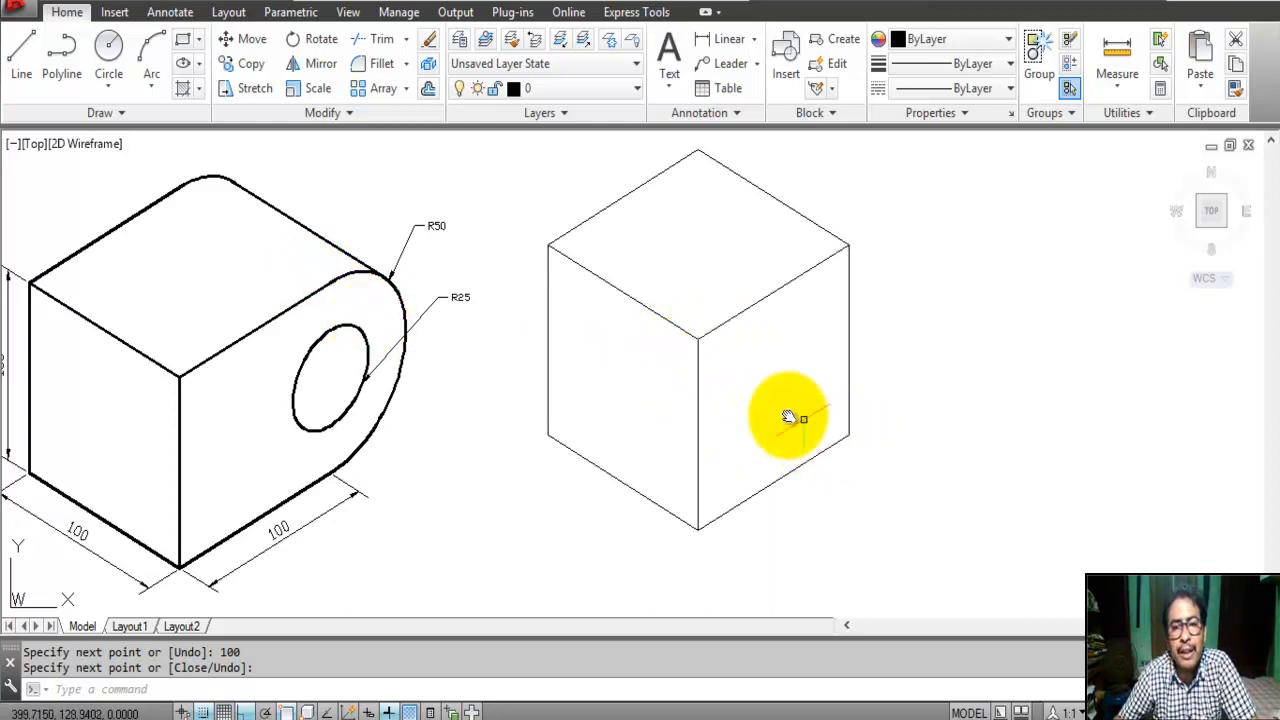
pyautogui.click(97, 689)
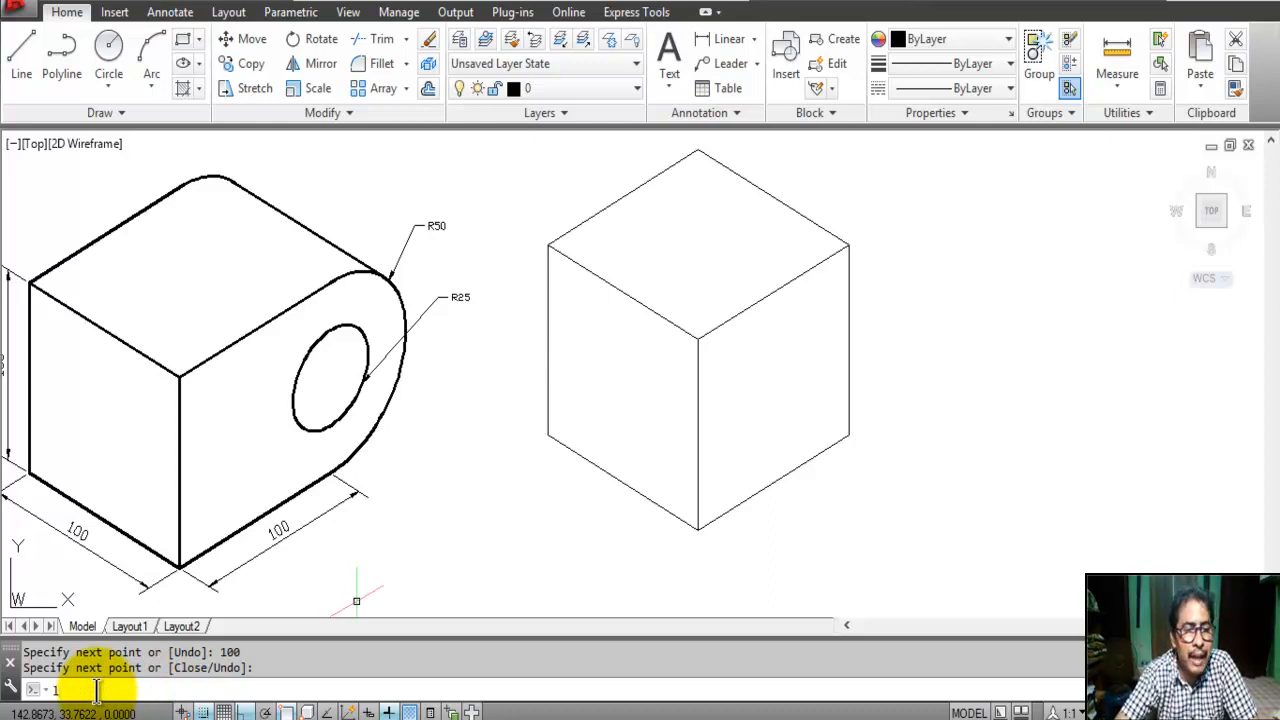
pyautogui.write('l')
pyautogui.press('Return')
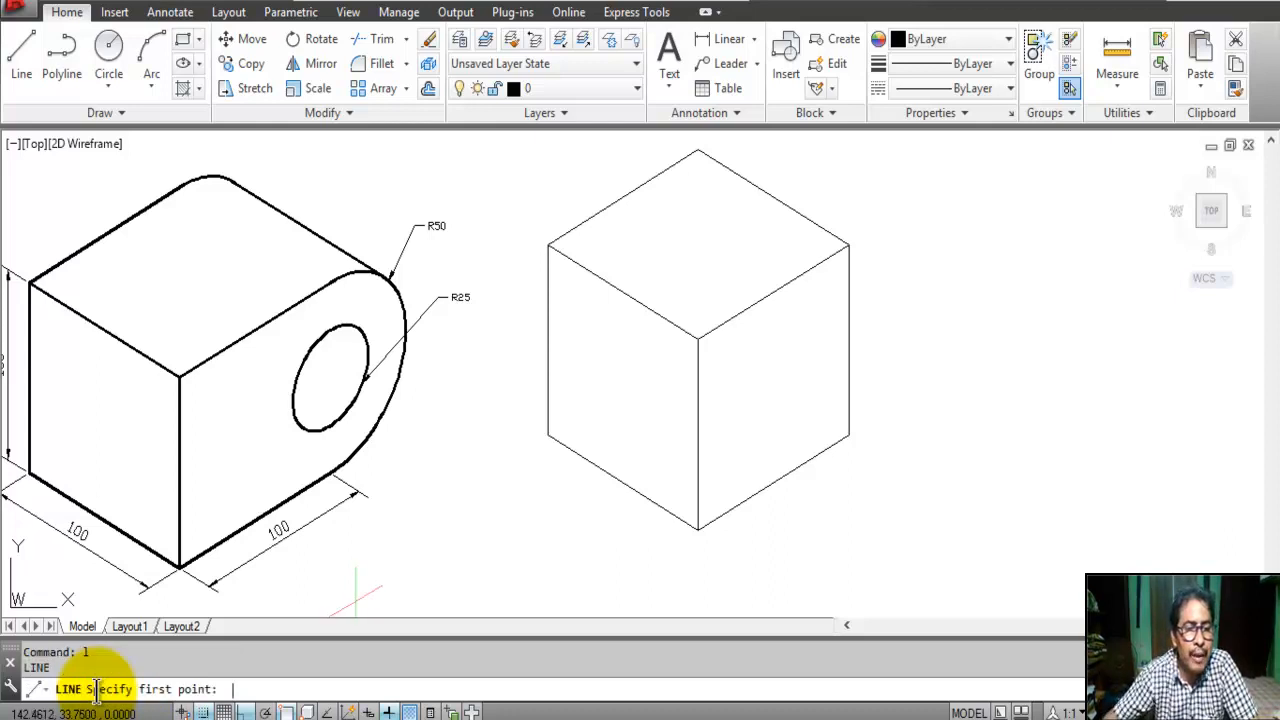
pyautogui.click(699, 339)
pyautogui.click(848, 437)
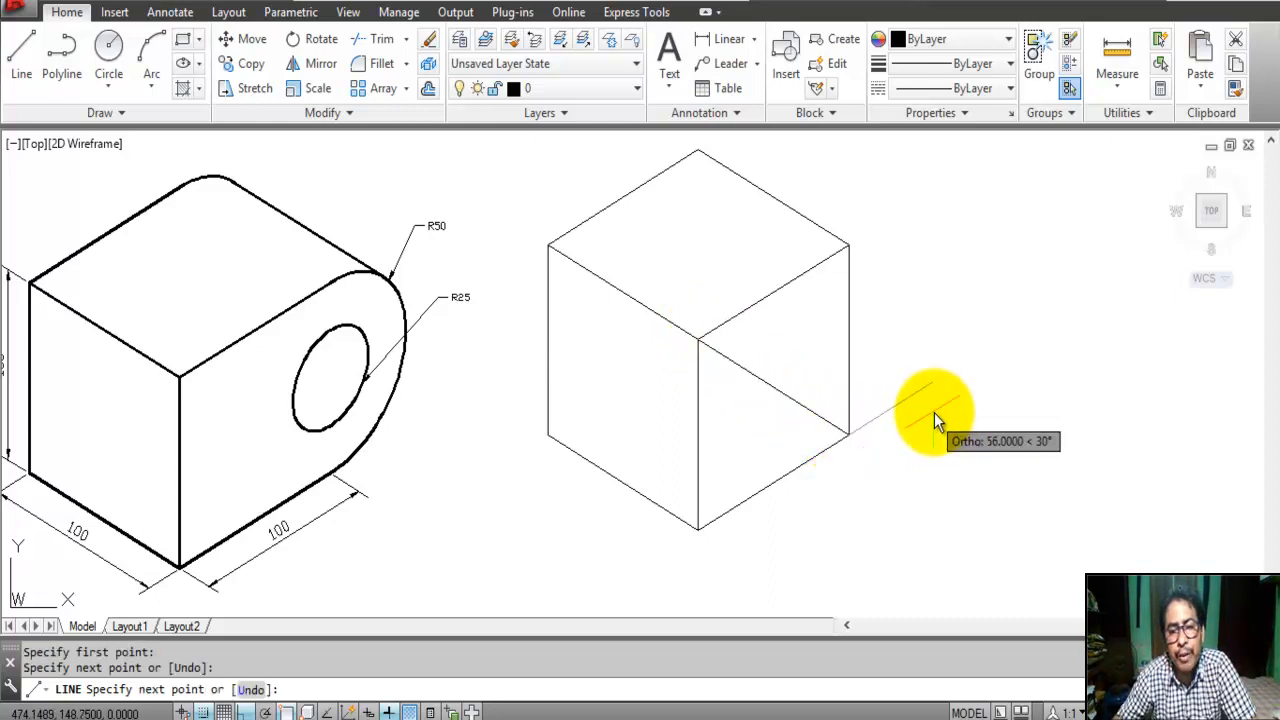
pyautogui.press('Return')
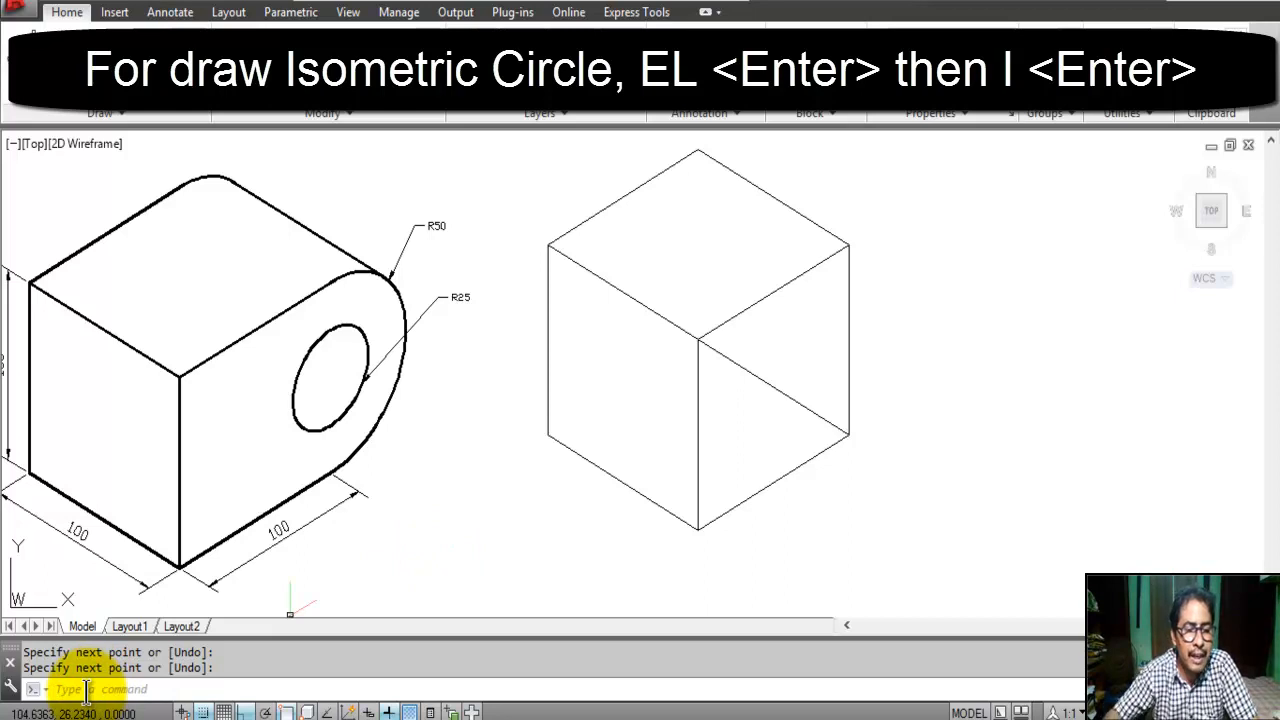
# - Draw an isocircle of radius 50 on the right face with the Ellipse command, centred on the diagonal's midpoint
pyautogui.write('el')
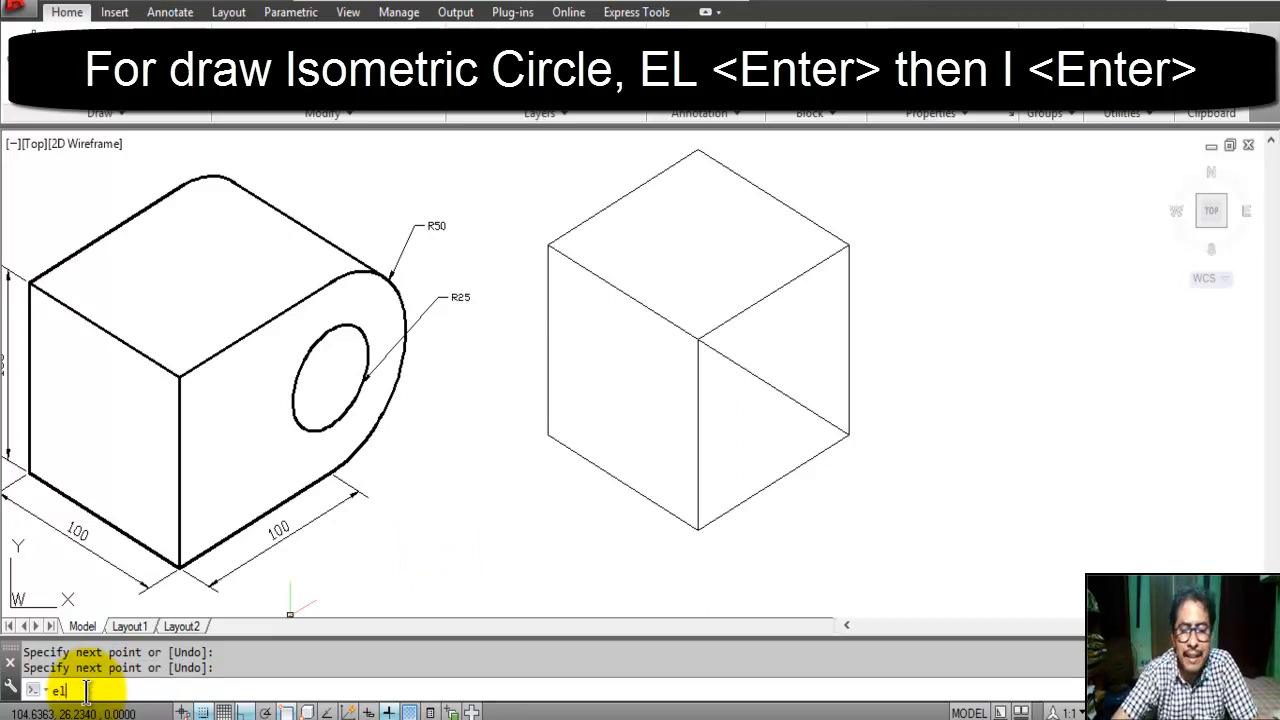
pyautogui.press('Return')
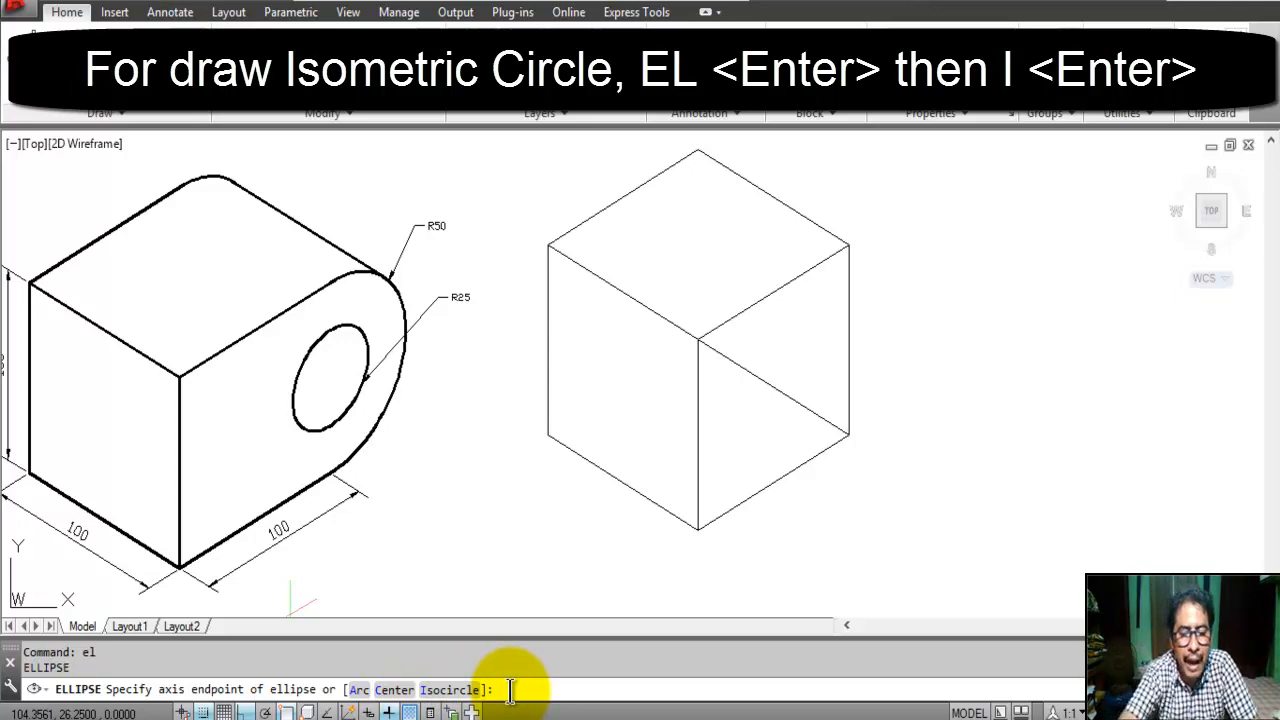
pyautogui.press('Return')
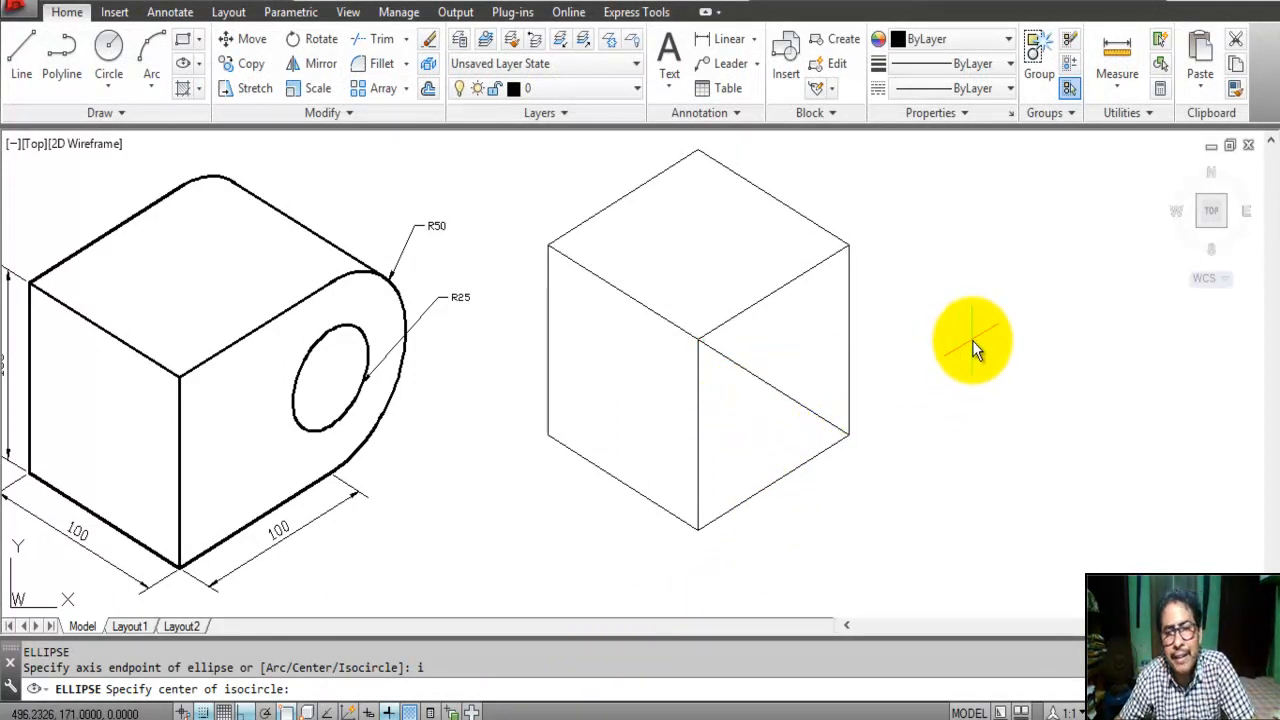
pyautogui.keyDown('shift'); pyautogui.rightClick(975, 252); pyautogui.keyUp('shift')
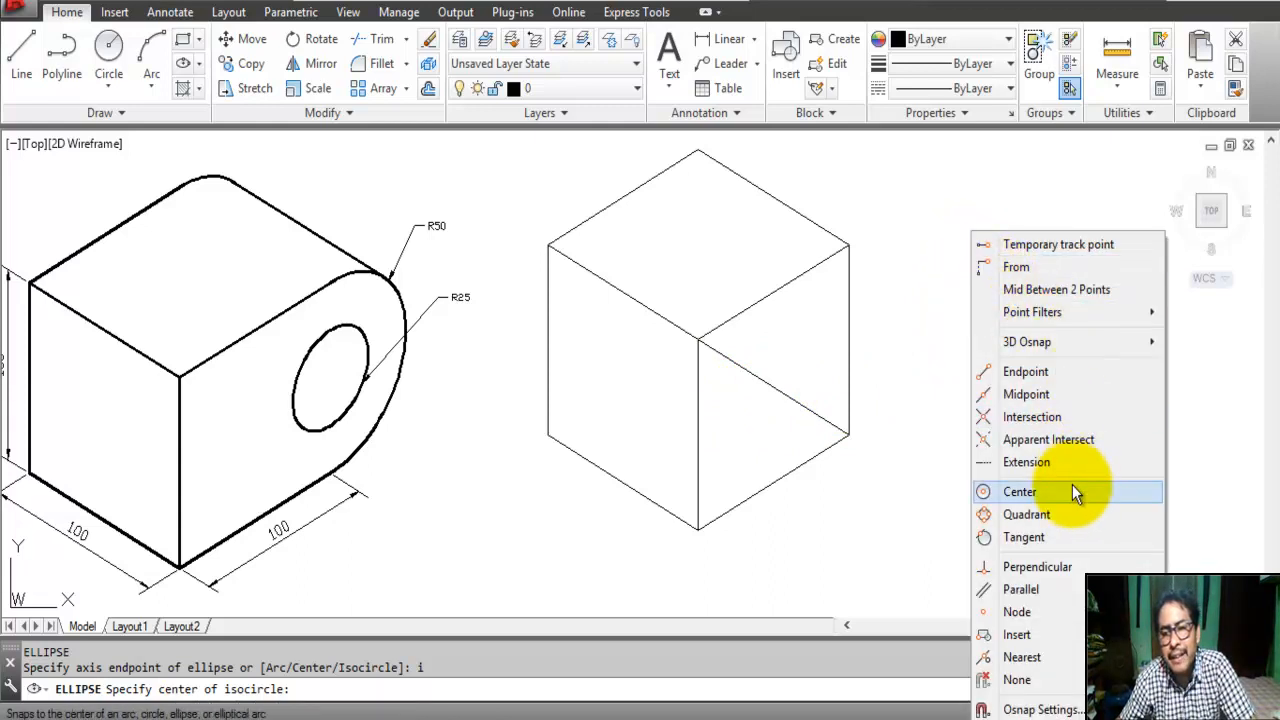
pyautogui.click(1020, 393)
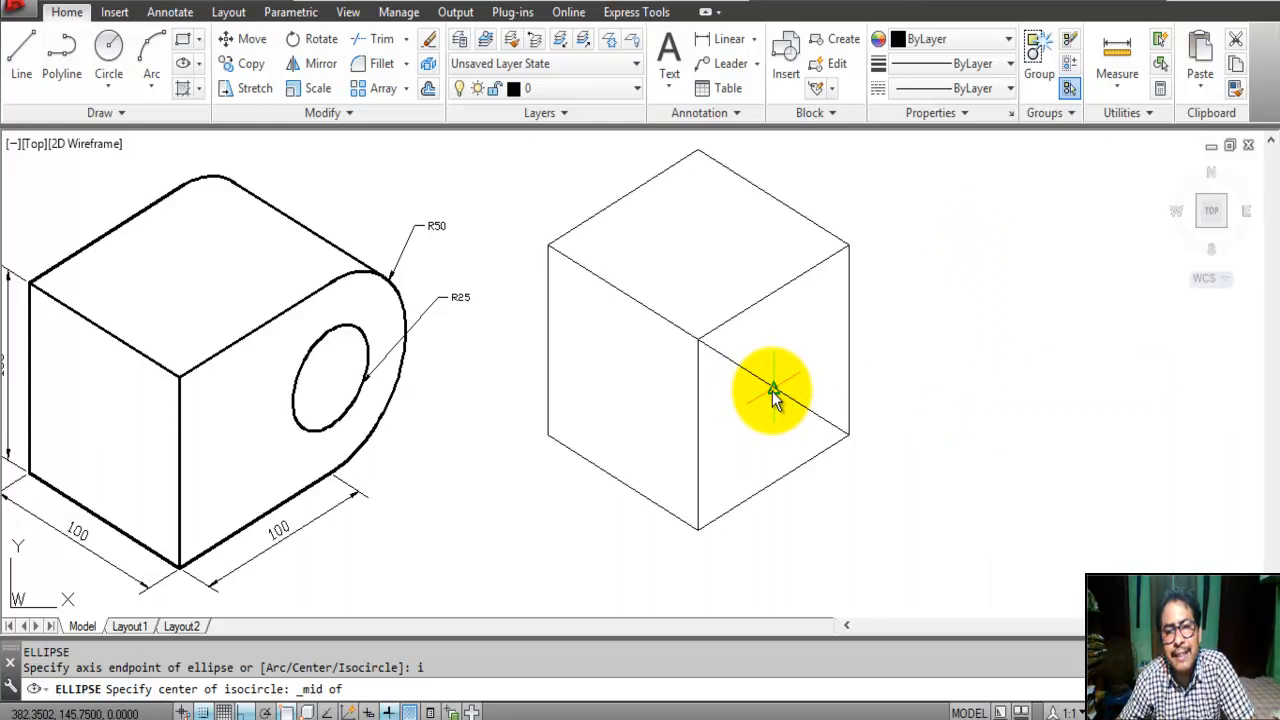
pyautogui.click(772, 391)
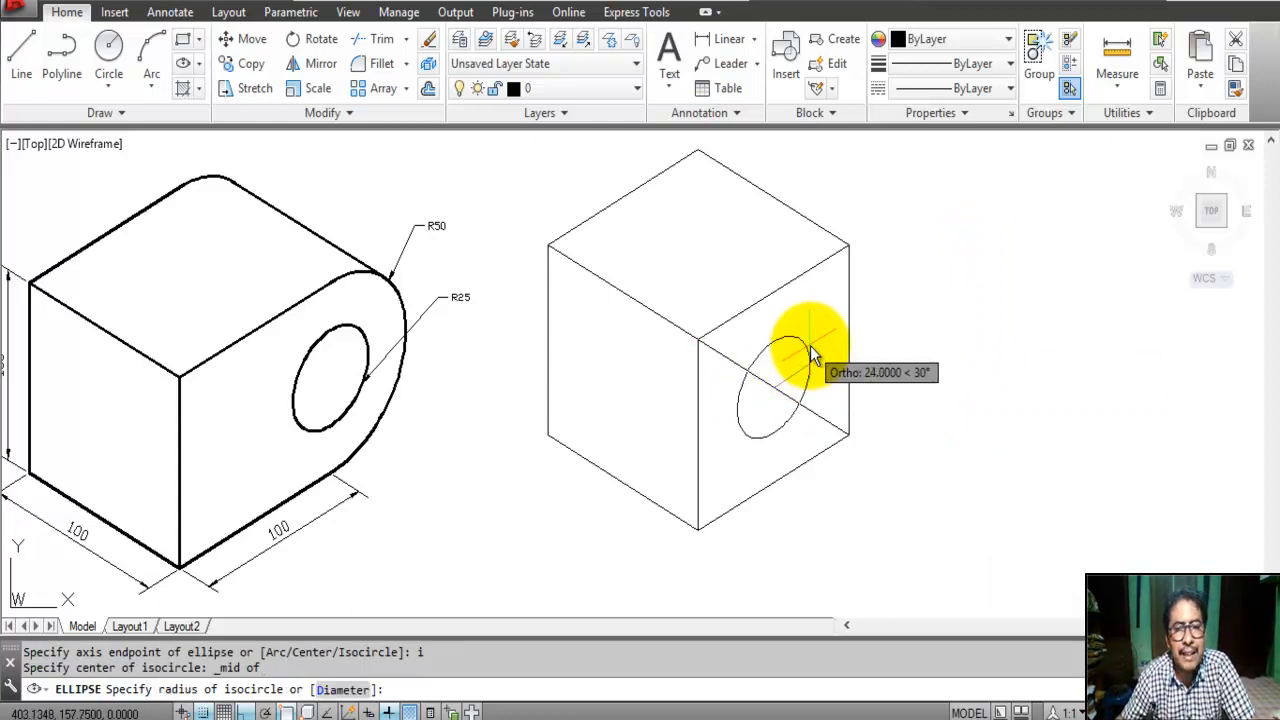
pyautogui.scroll(-2, 831, 347)
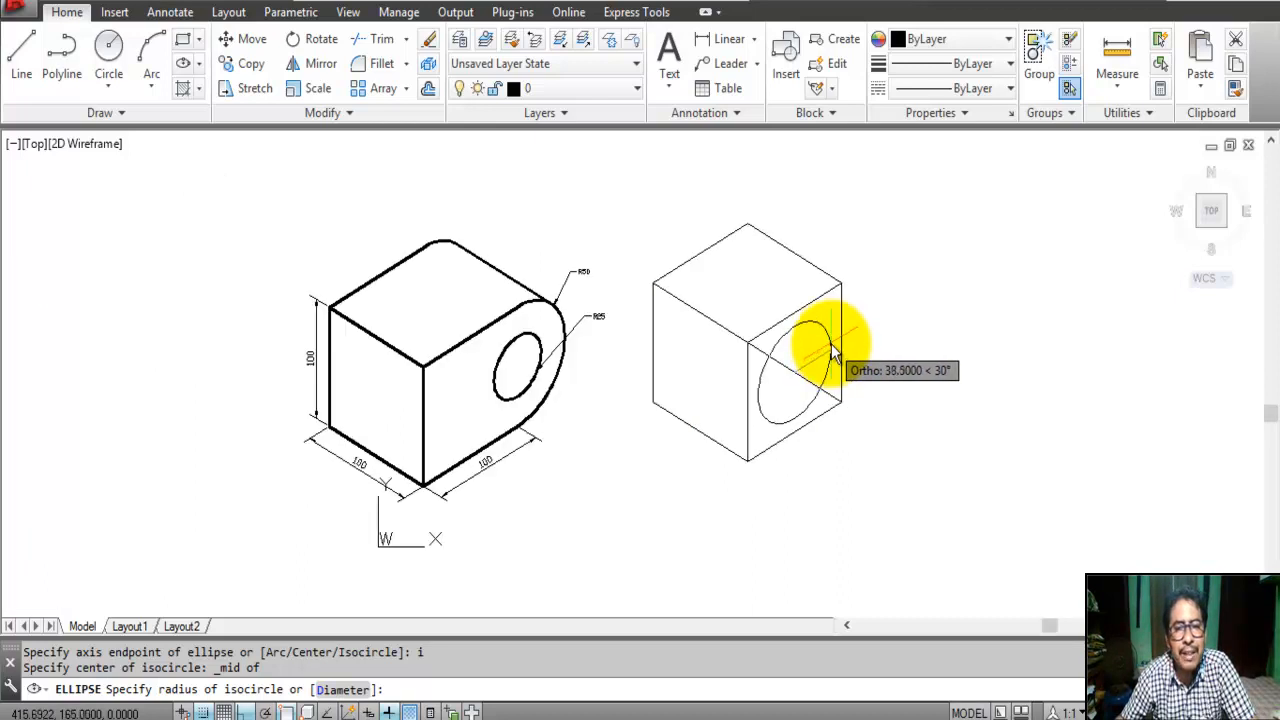
pyautogui.scroll(2, 831, 350)
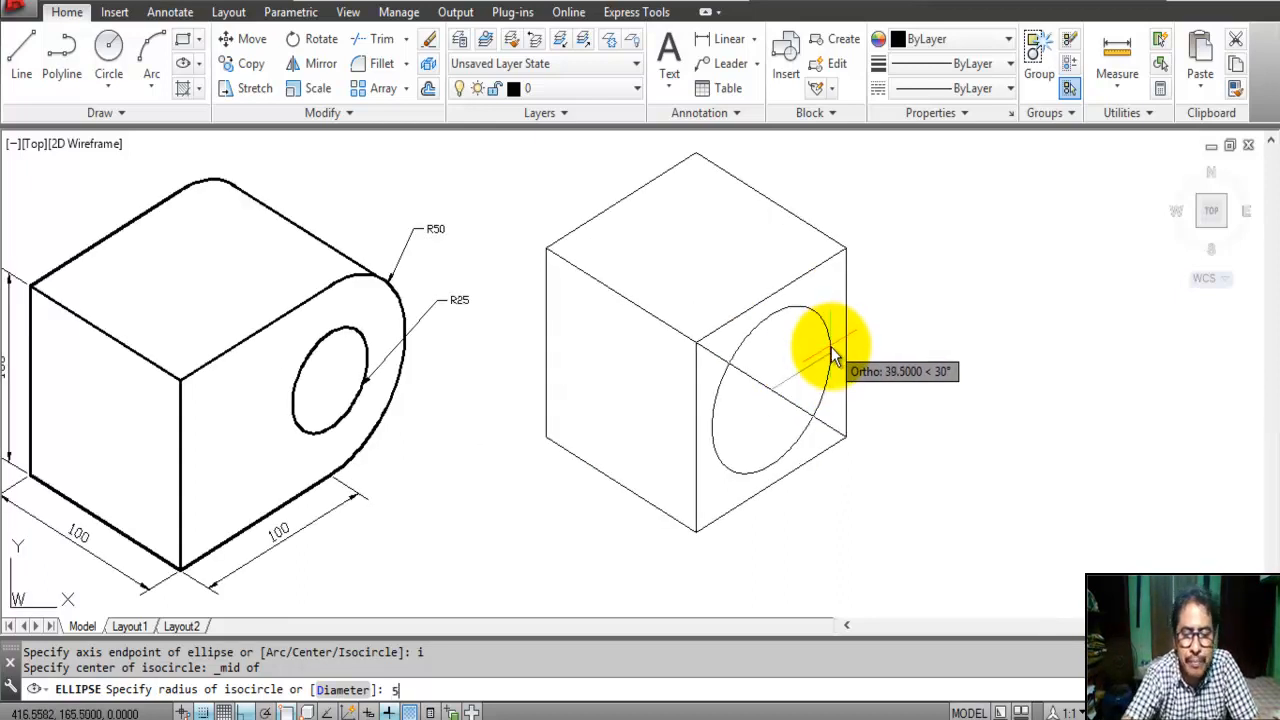
pyautogui.press('Return')
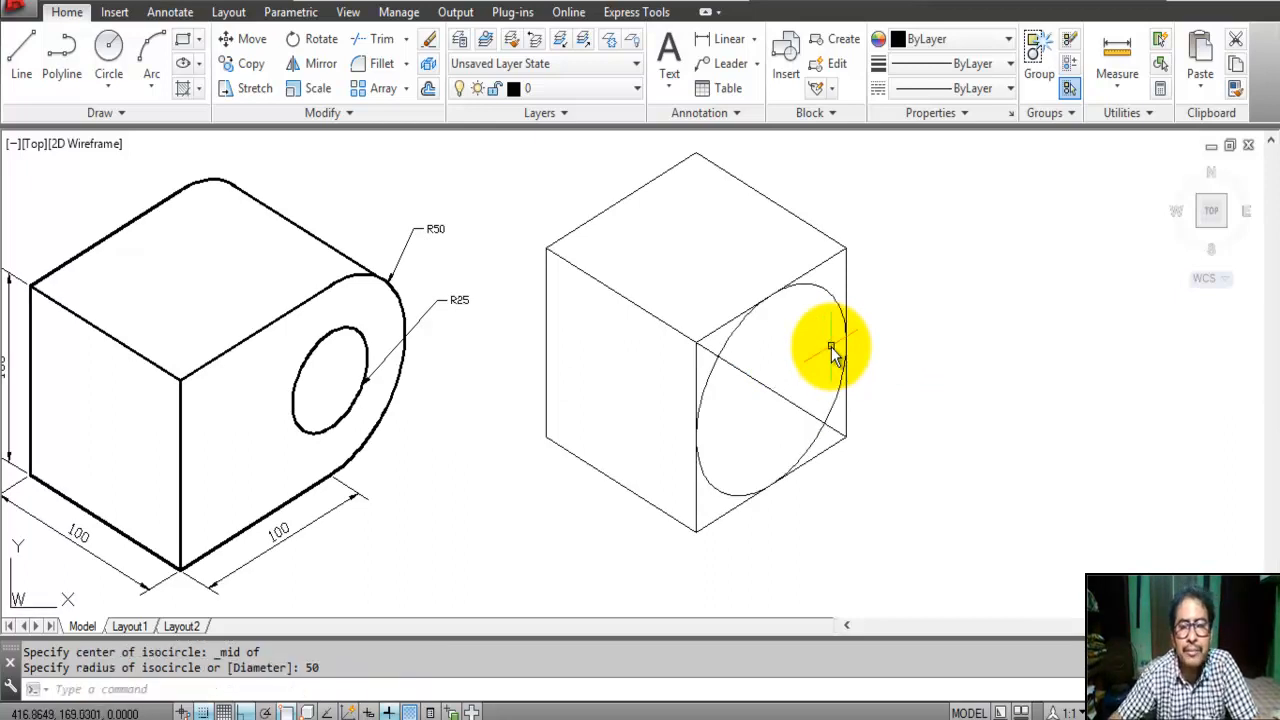
# - Erase the diagonal construction line from the right face
pyautogui.moveTo(620, 379)
pyautogui.mouseDown(button='middle')
pyautogui.moveTo(726, 383)
pyautogui.moveTo(709, 371)
pyautogui.moveTo(711, 383)
pyautogui.mouseUp(button='middle')
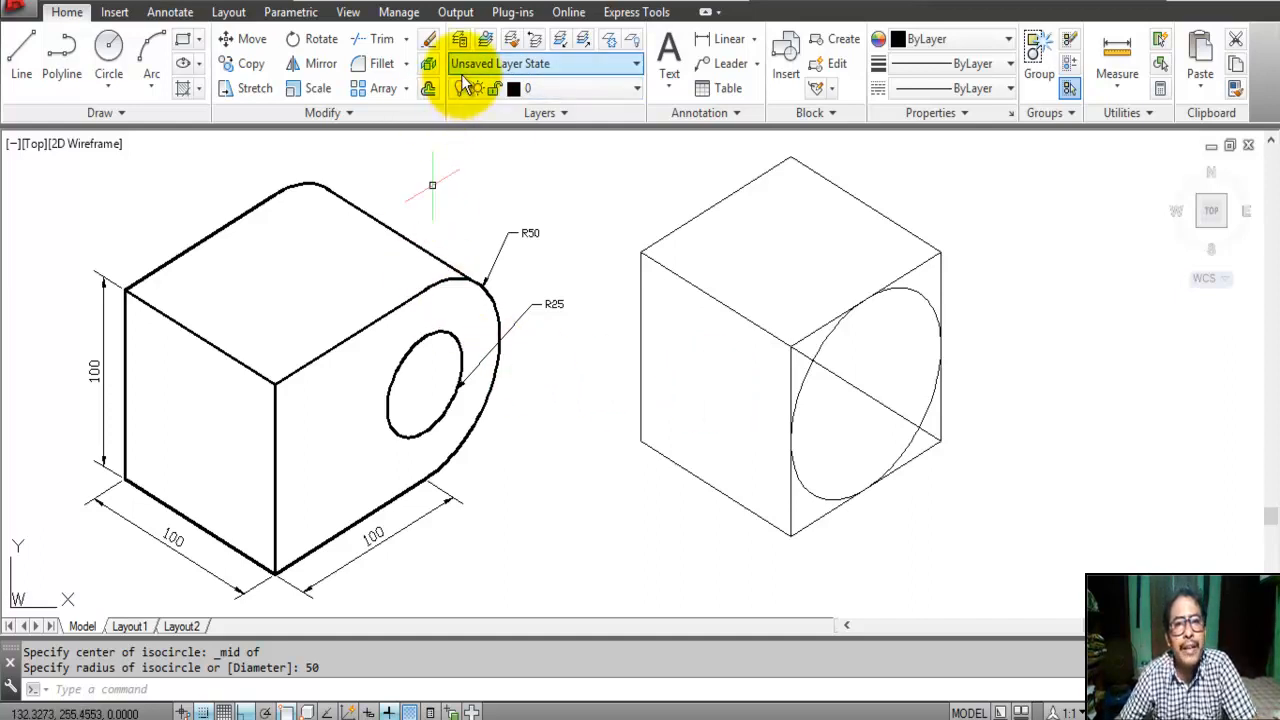
pyautogui.click(429, 45)
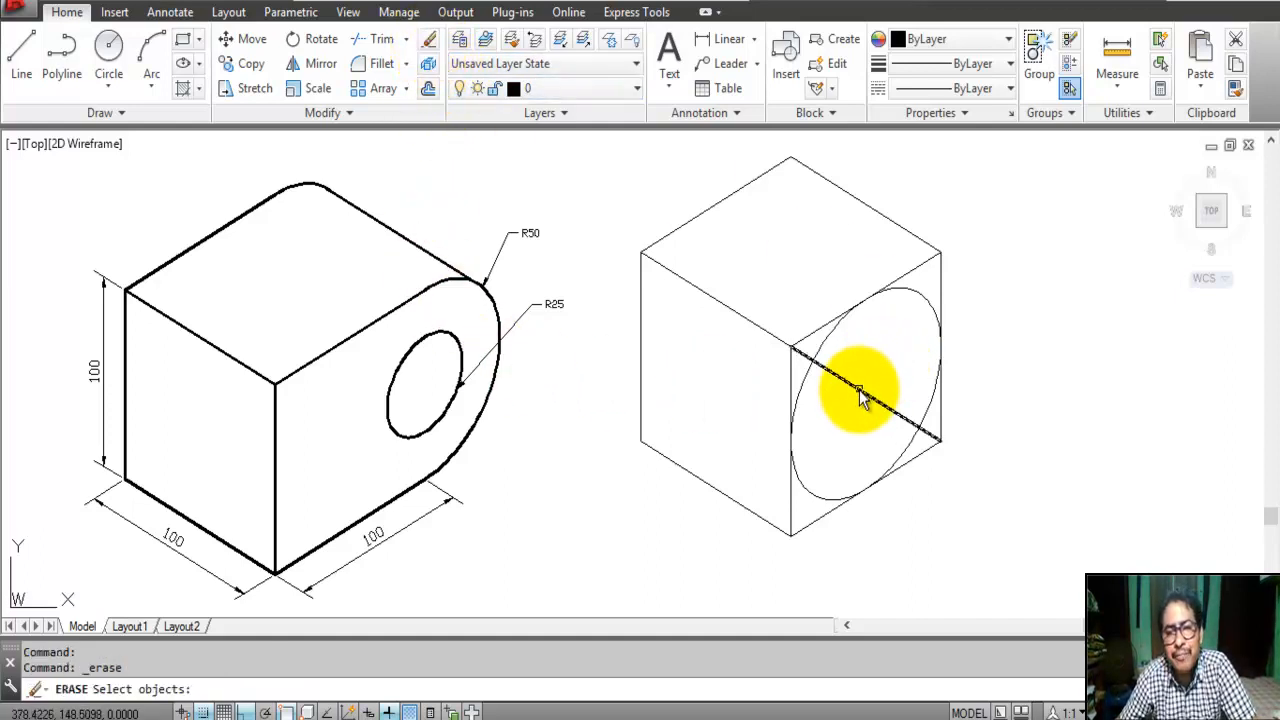
pyautogui.click(866, 391)
pyautogui.press('Return')
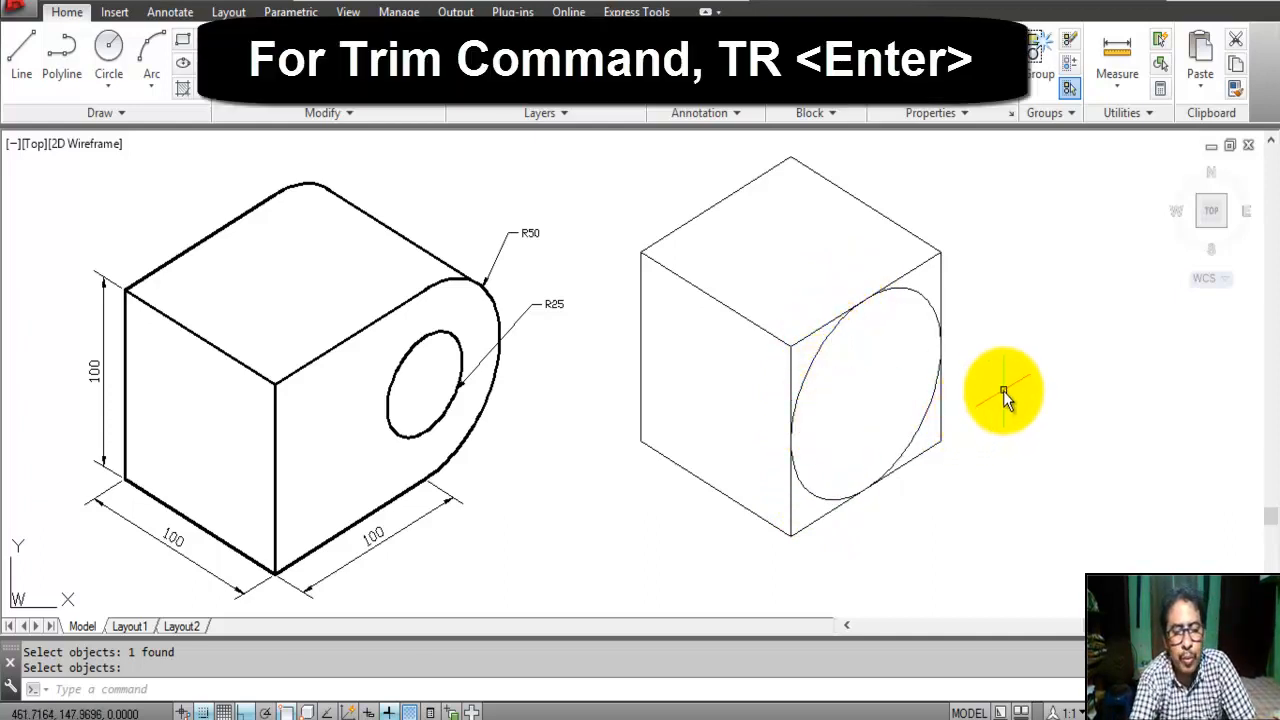
# - Trim away the left half of the R50 isocircle, using the surrounding box edges and the isocircle as cutting edges
pyautogui.write('t')
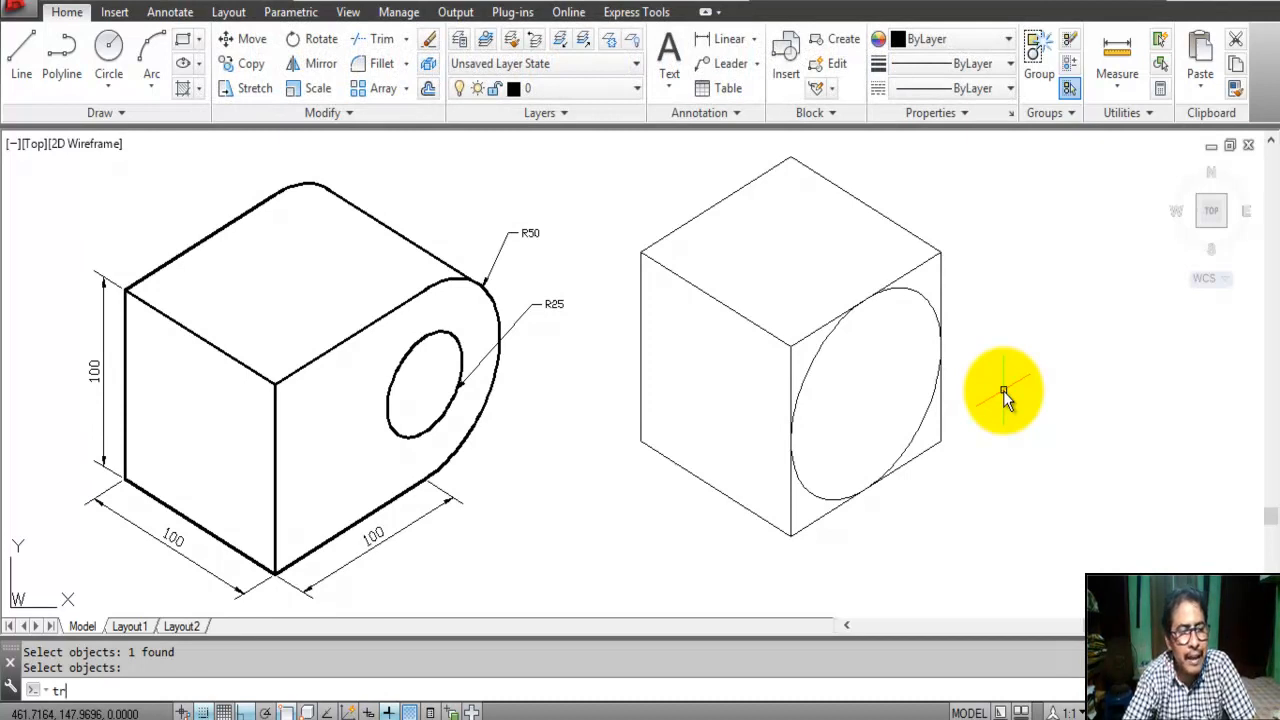
pyautogui.write('r')
pyautogui.press('Return')
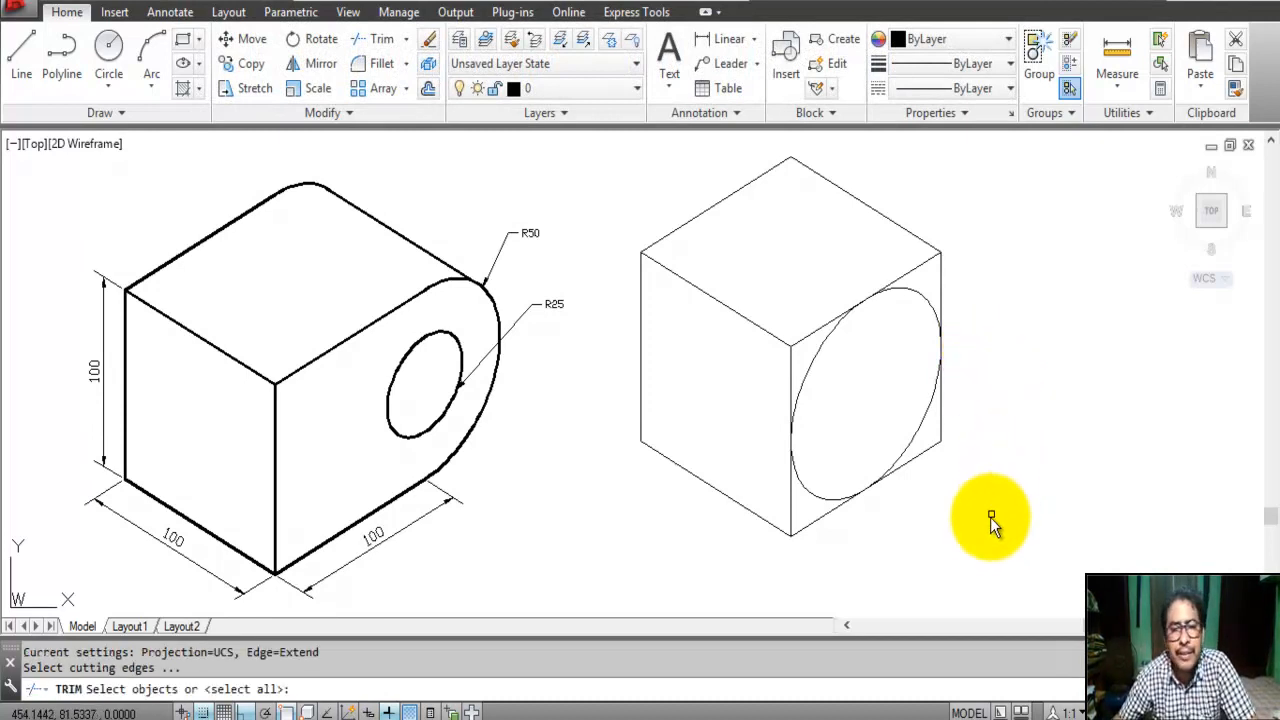
pyautogui.click(993, 544)
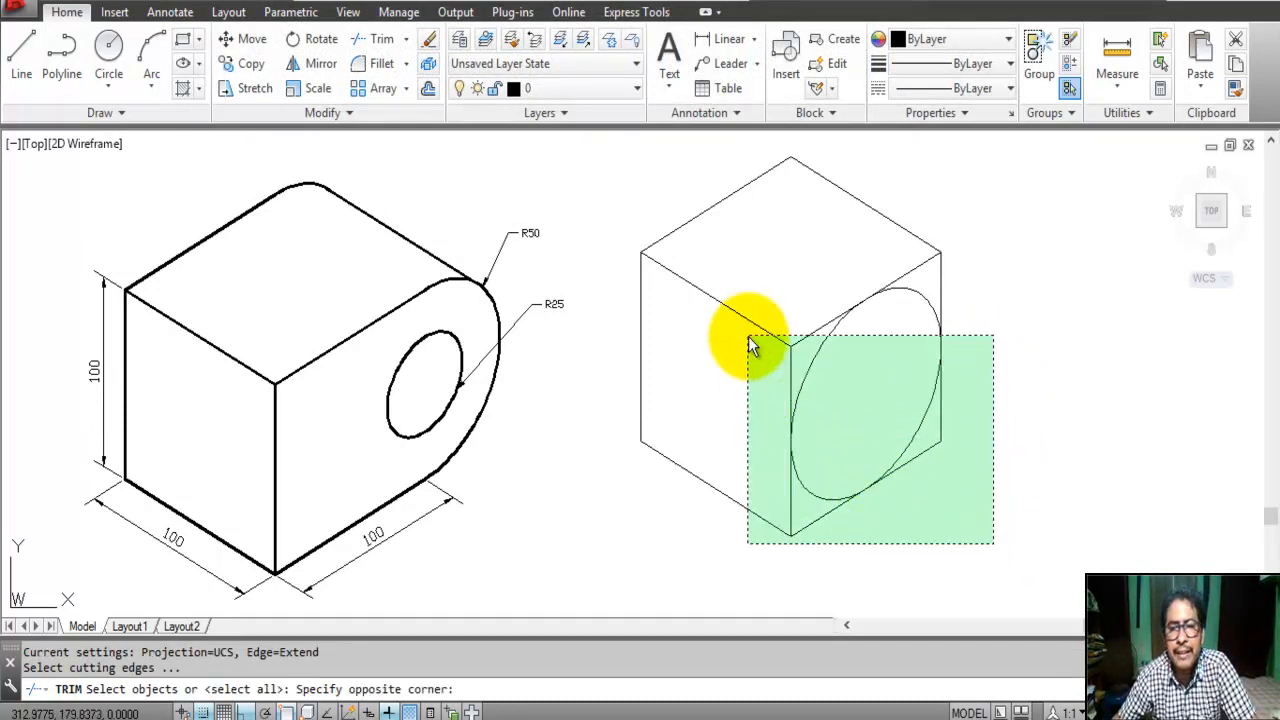
pyautogui.click(737, 249)
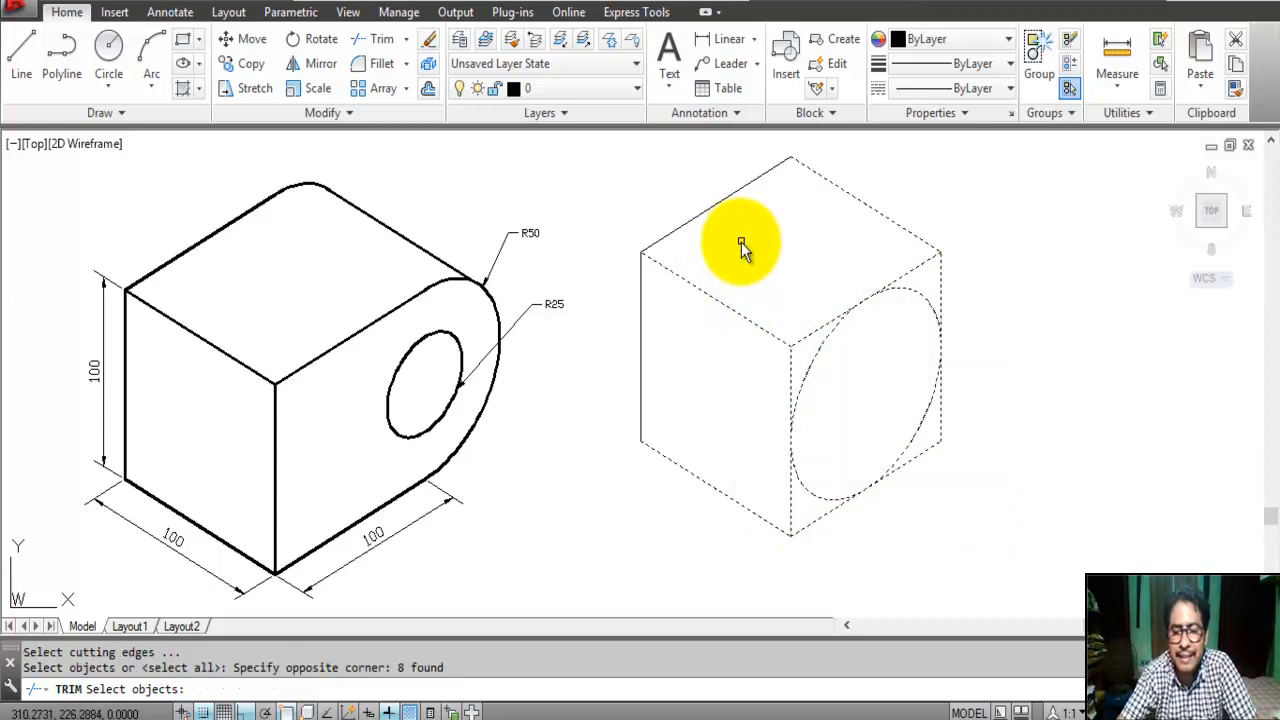
pyautogui.press('Return')
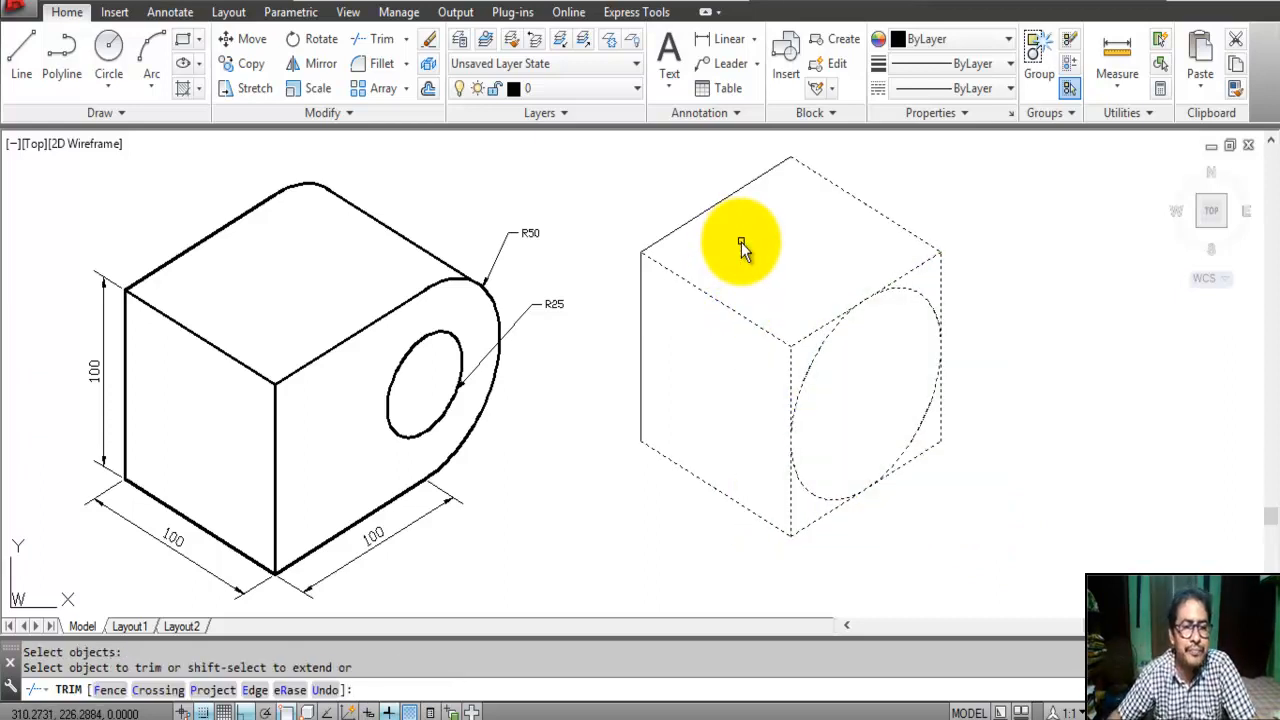
pyautogui.click(821, 350)
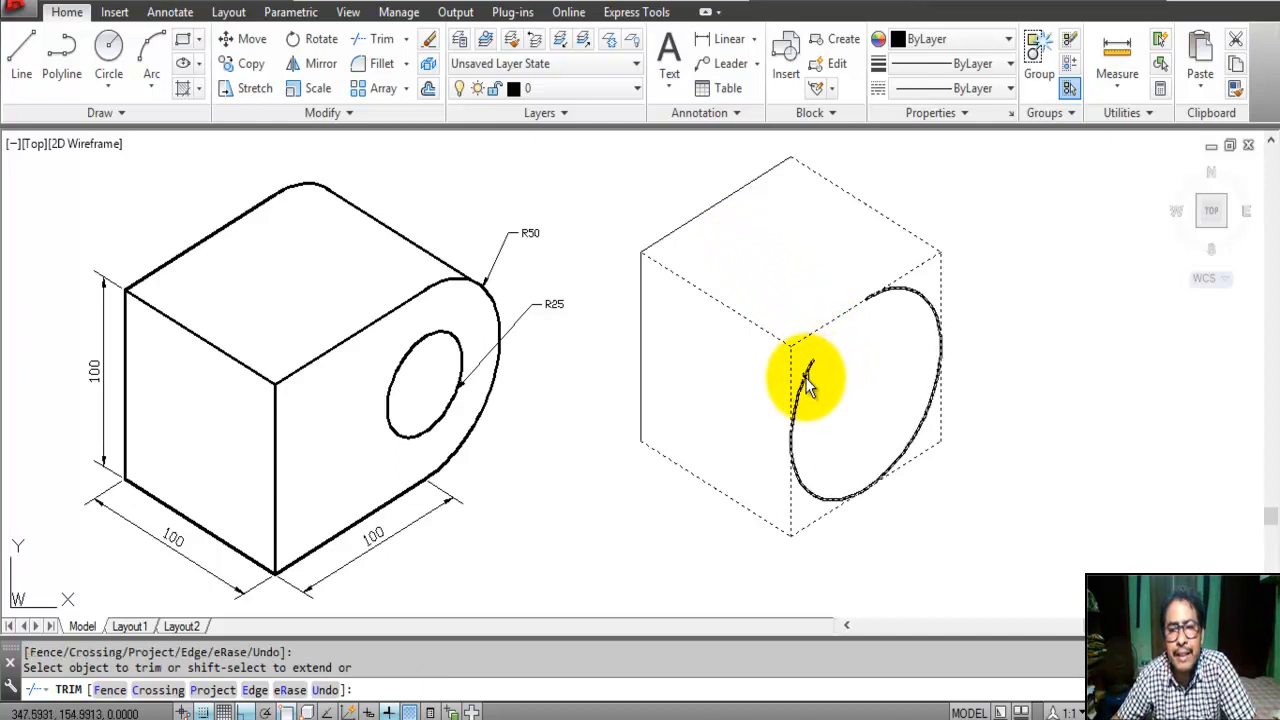
pyautogui.click(806, 377)
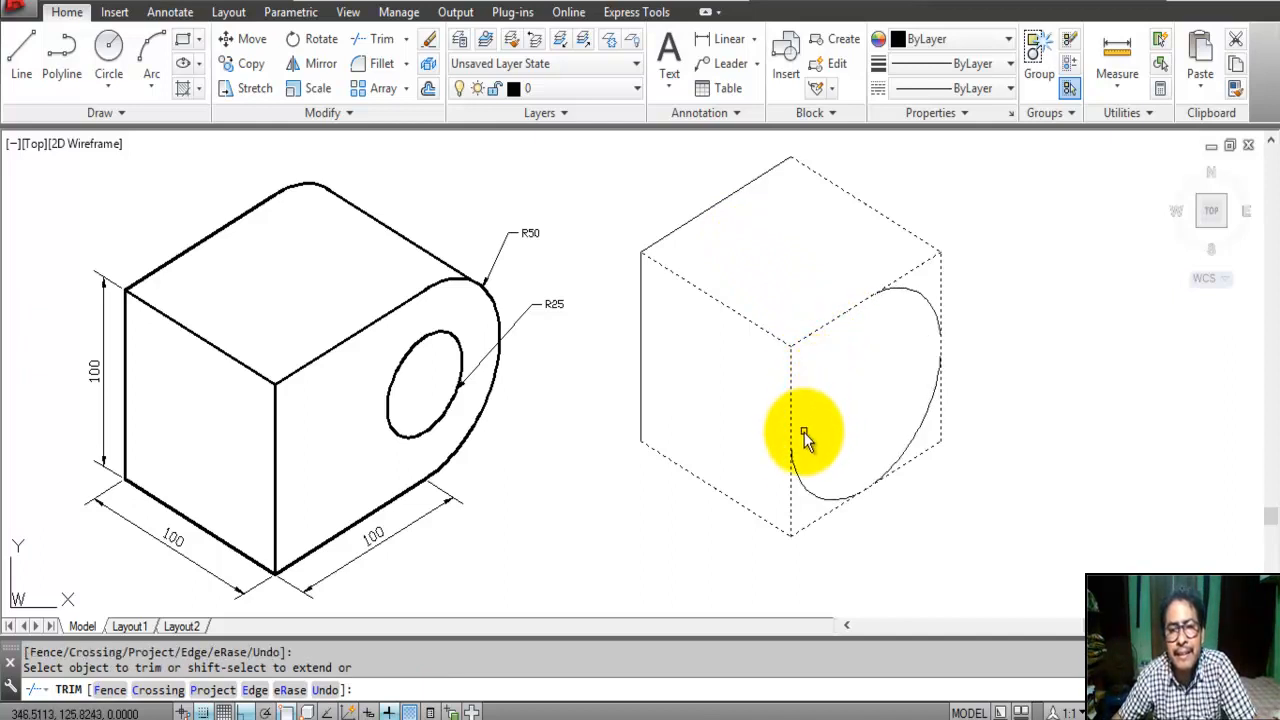
pyautogui.click(809, 493)
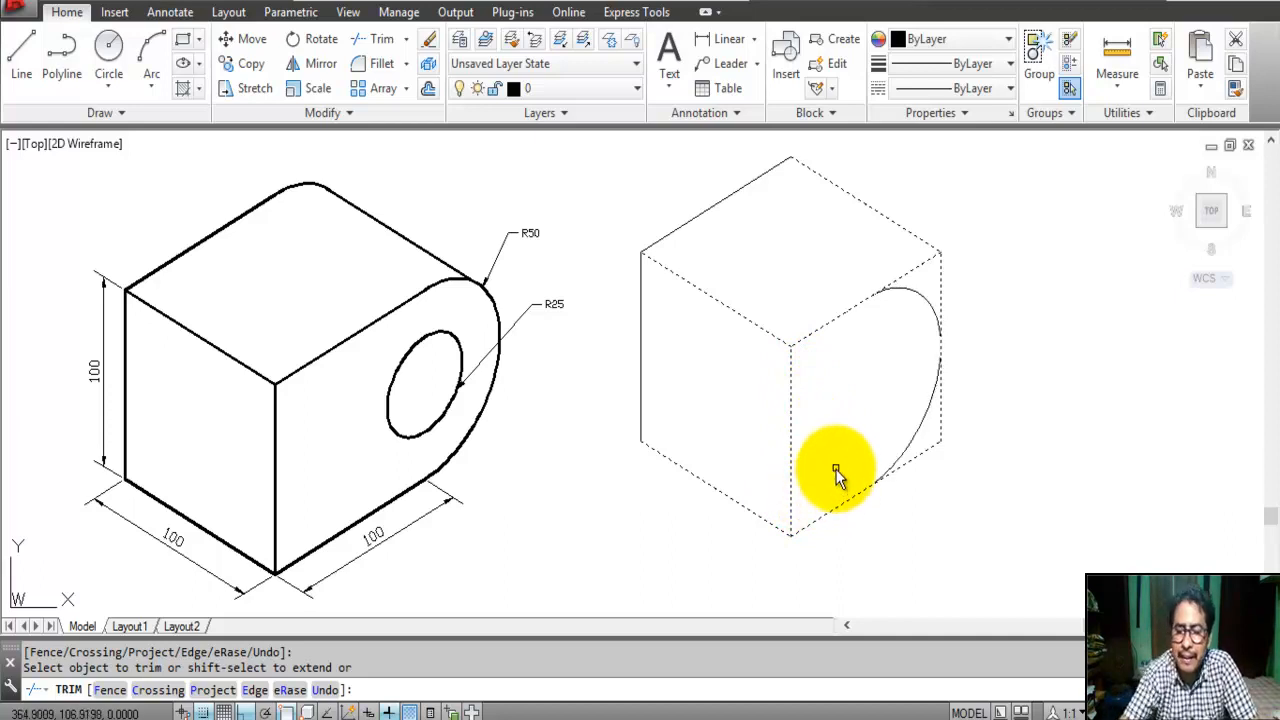
pyautogui.press('Return')
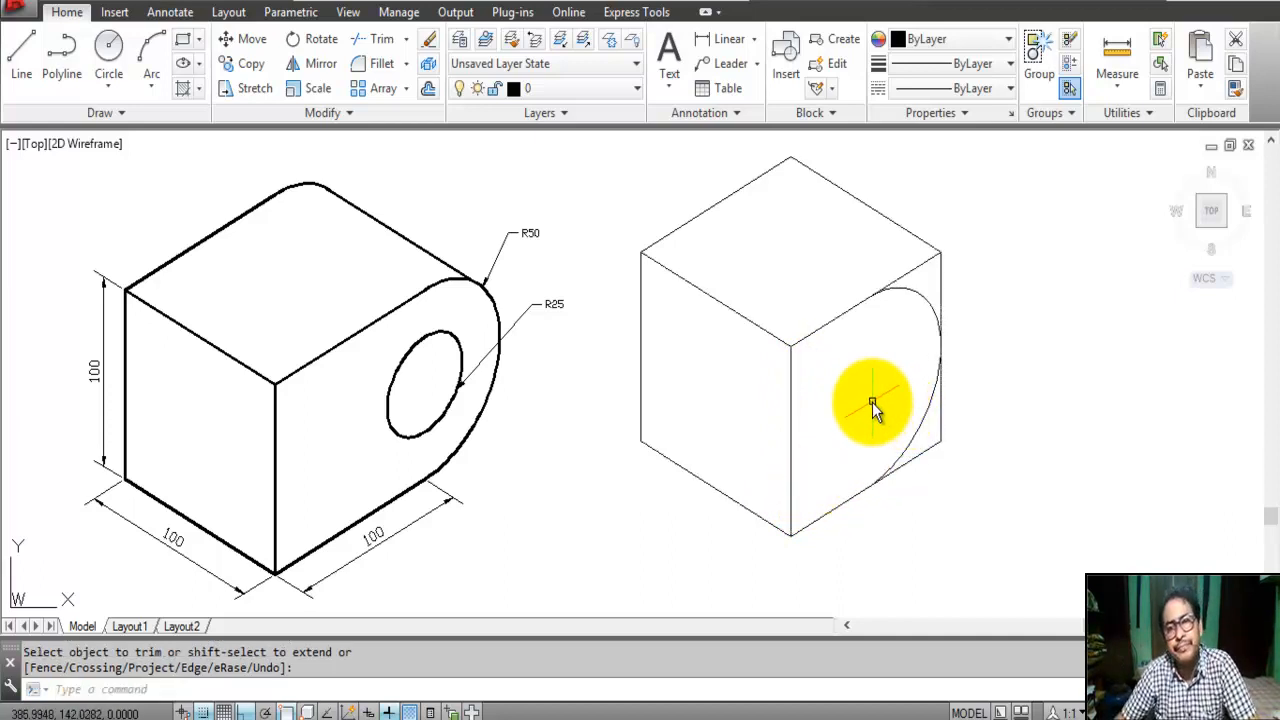
# - Copy the R50 arc from its upper end to the right face's upper-right corner and the top face's rear corner, and erase the original arc
pyautogui.moveTo(877, 409); pyautogui.dragTo(777, 443, button='middle')
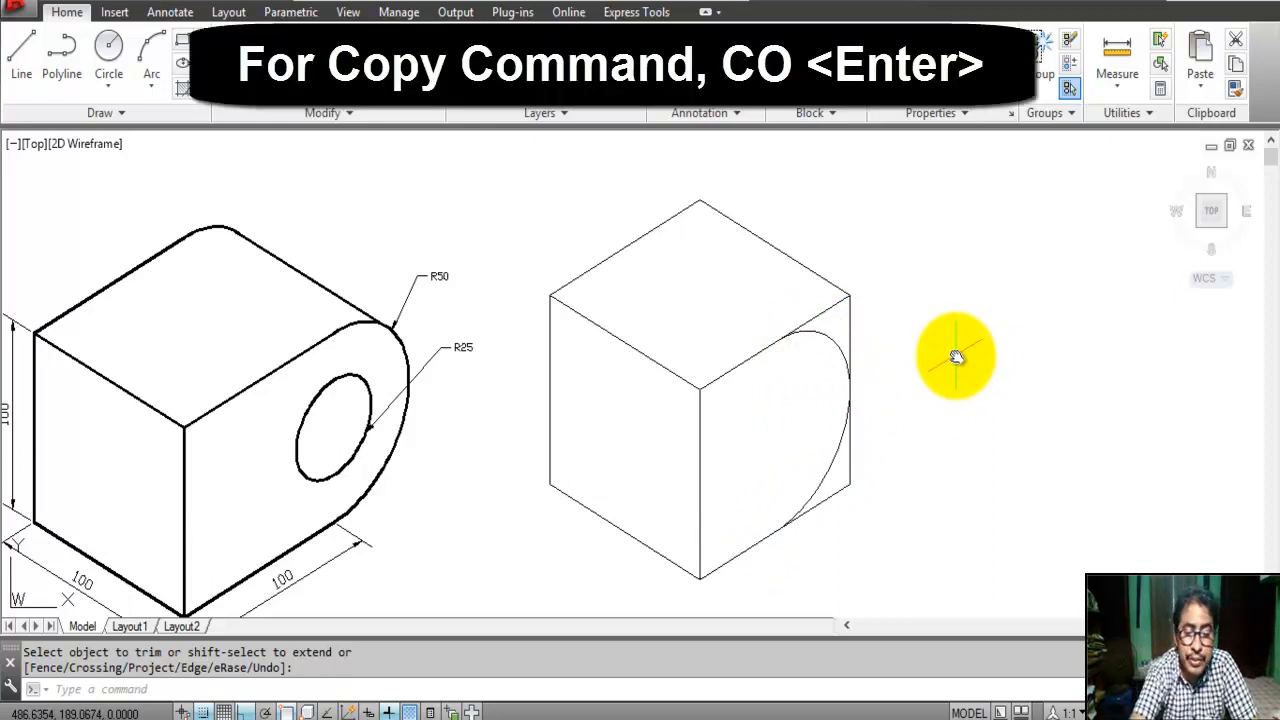
pyautogui.write('co')
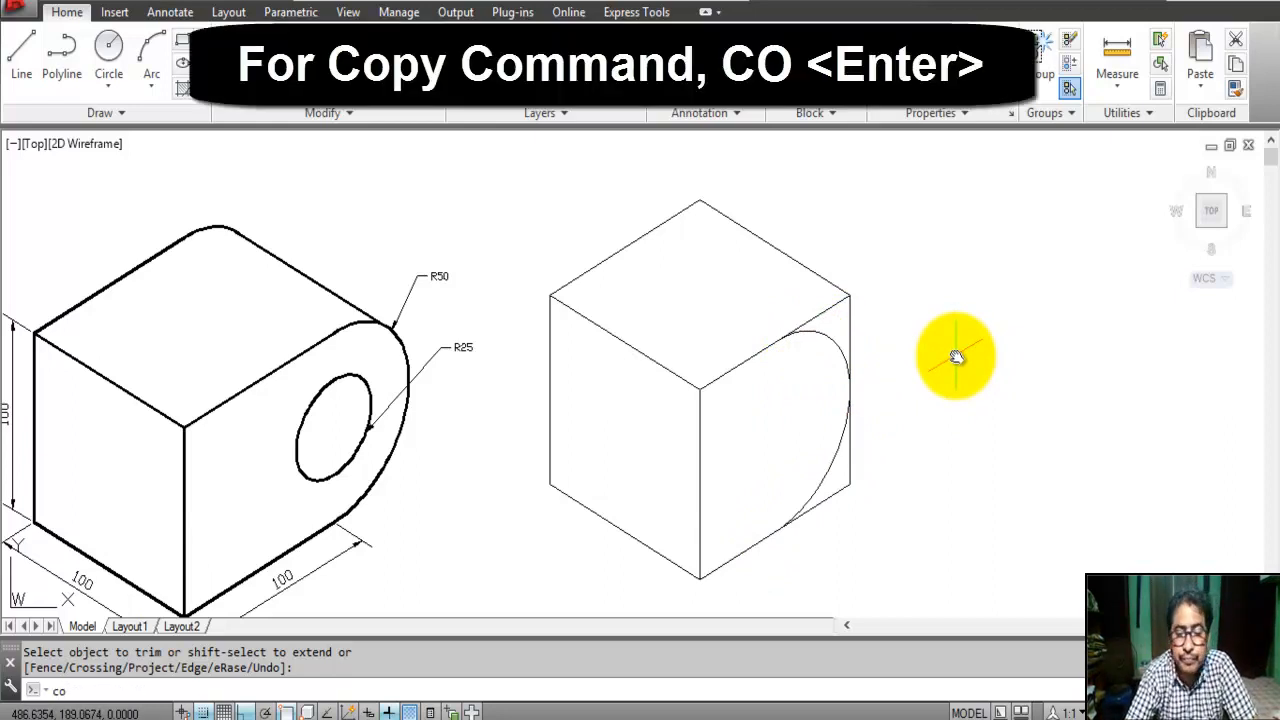
pyautogui.press('Return')
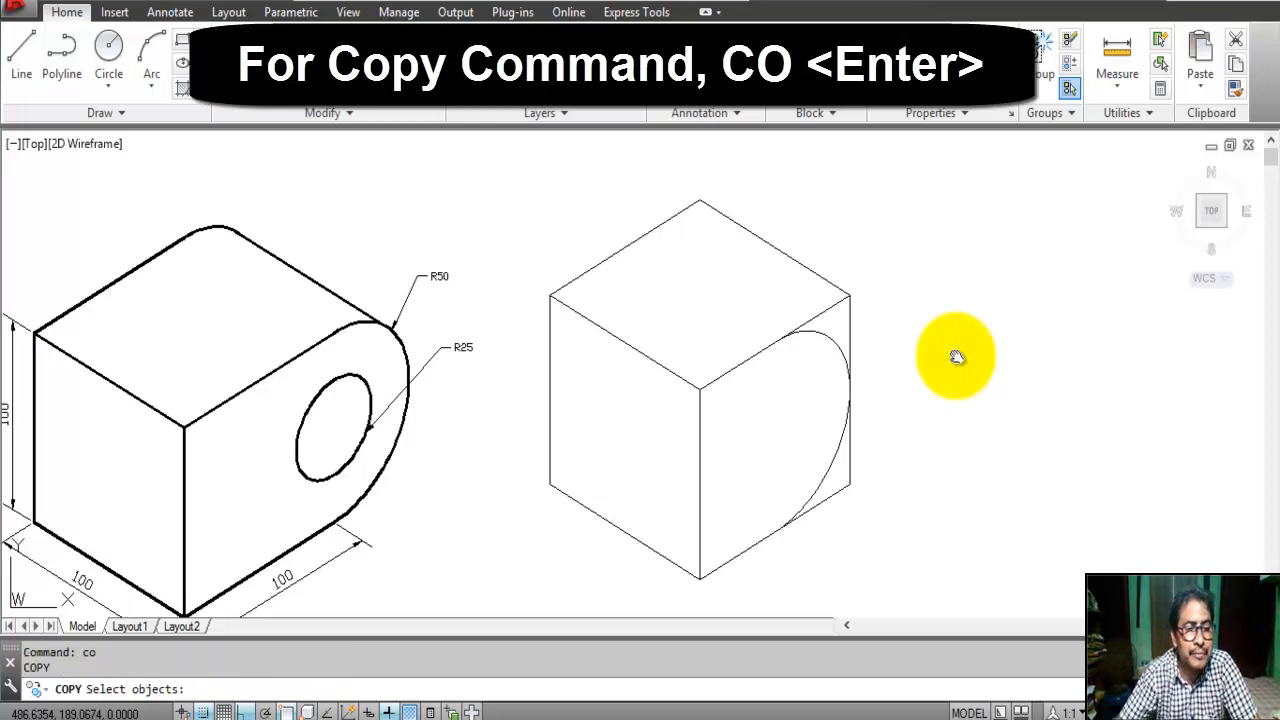
pyautogui.click(828, 338)
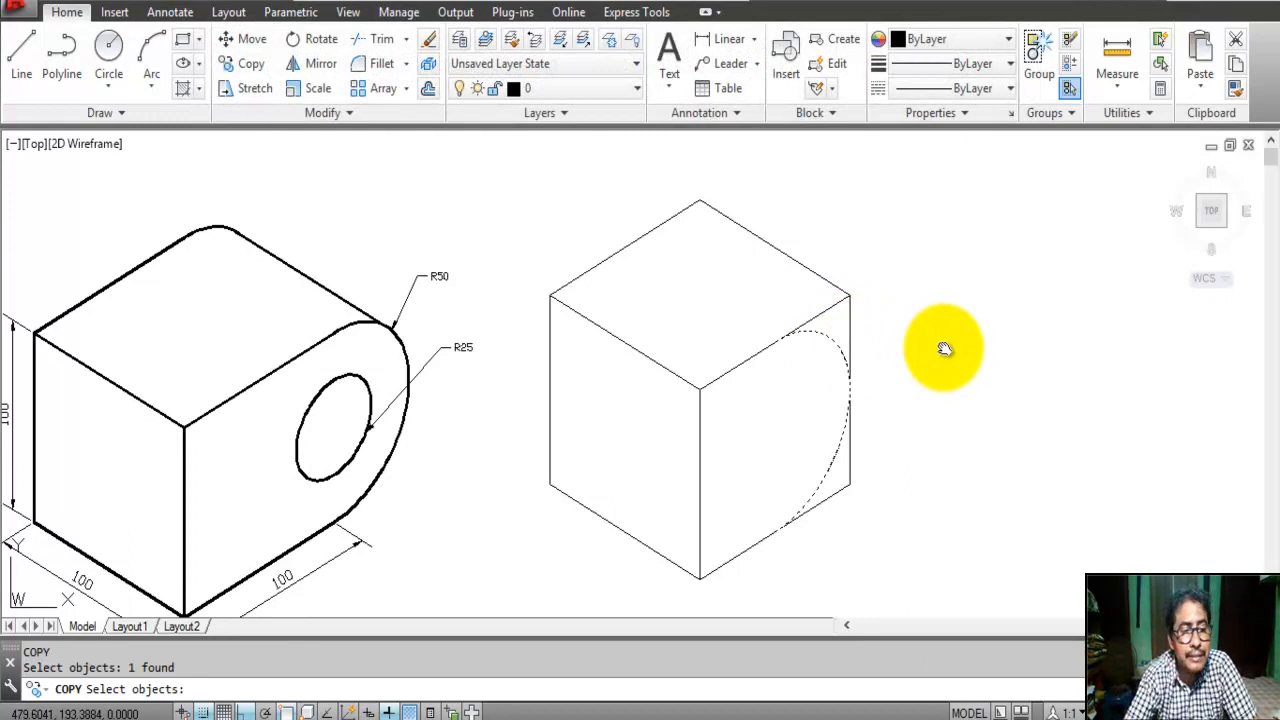
pyautogui.press('Return')
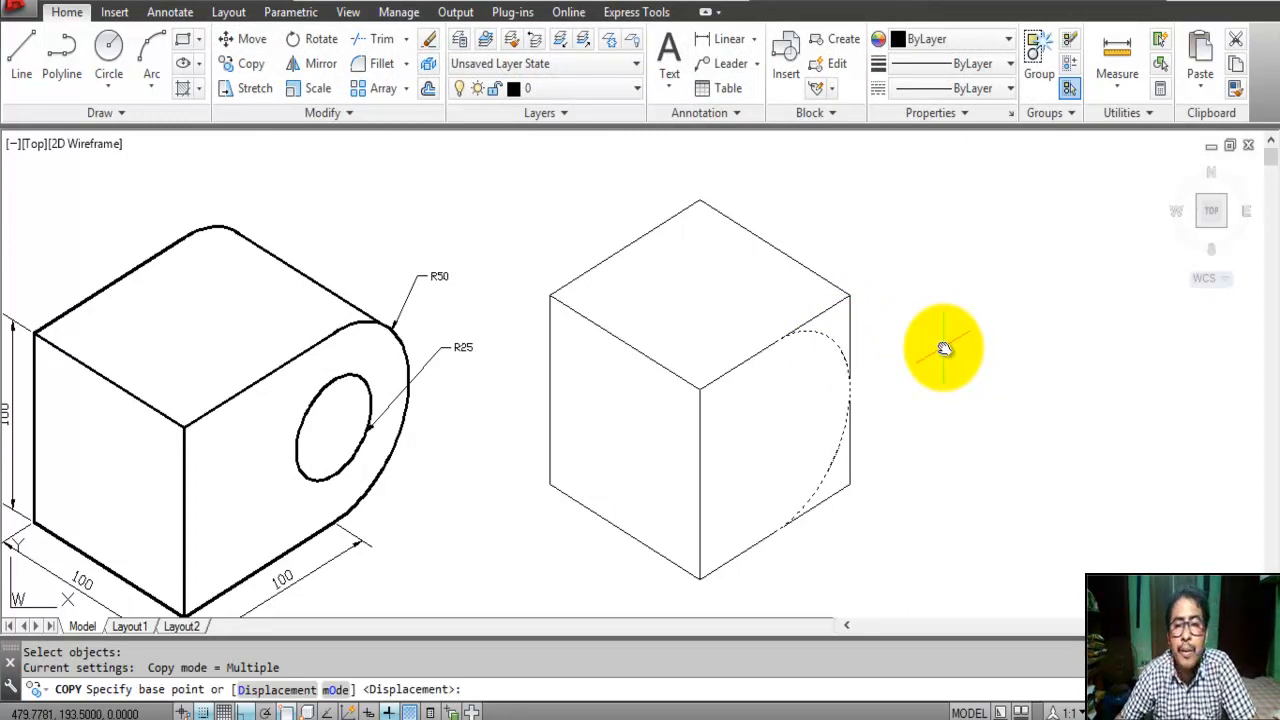
pyautogui.click(774, 343)
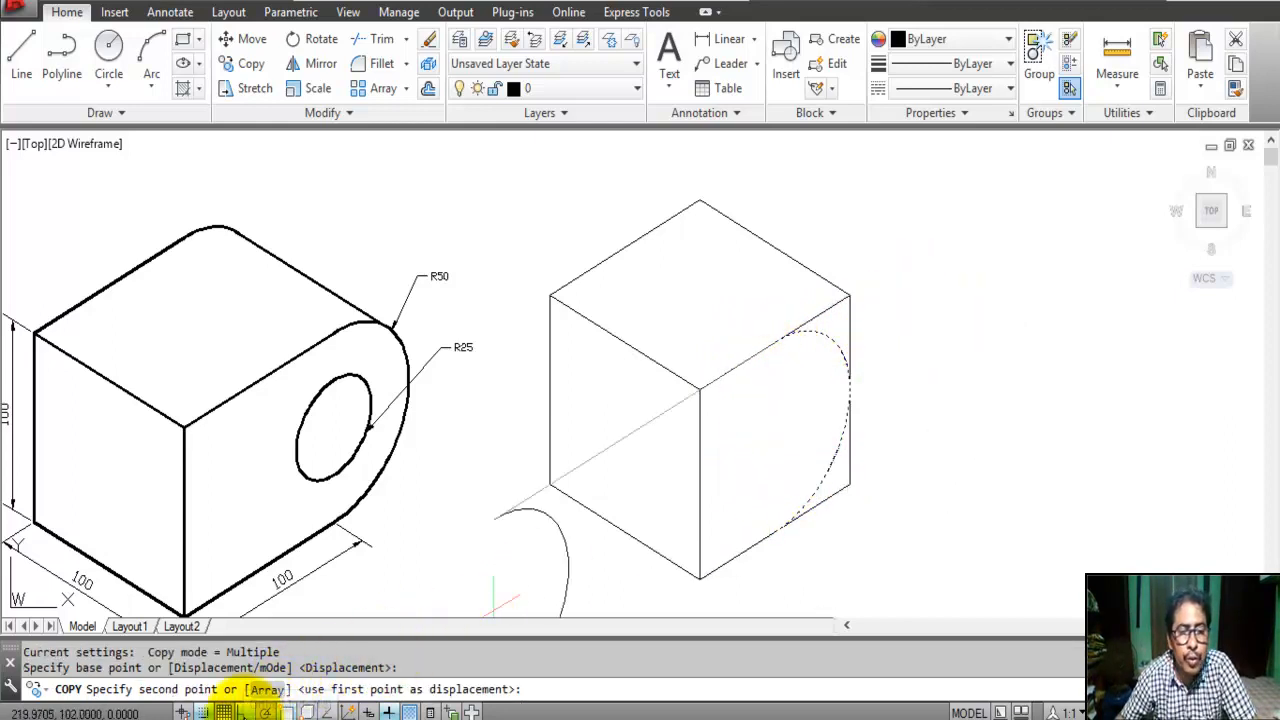
pyautogui.click(243, 712)
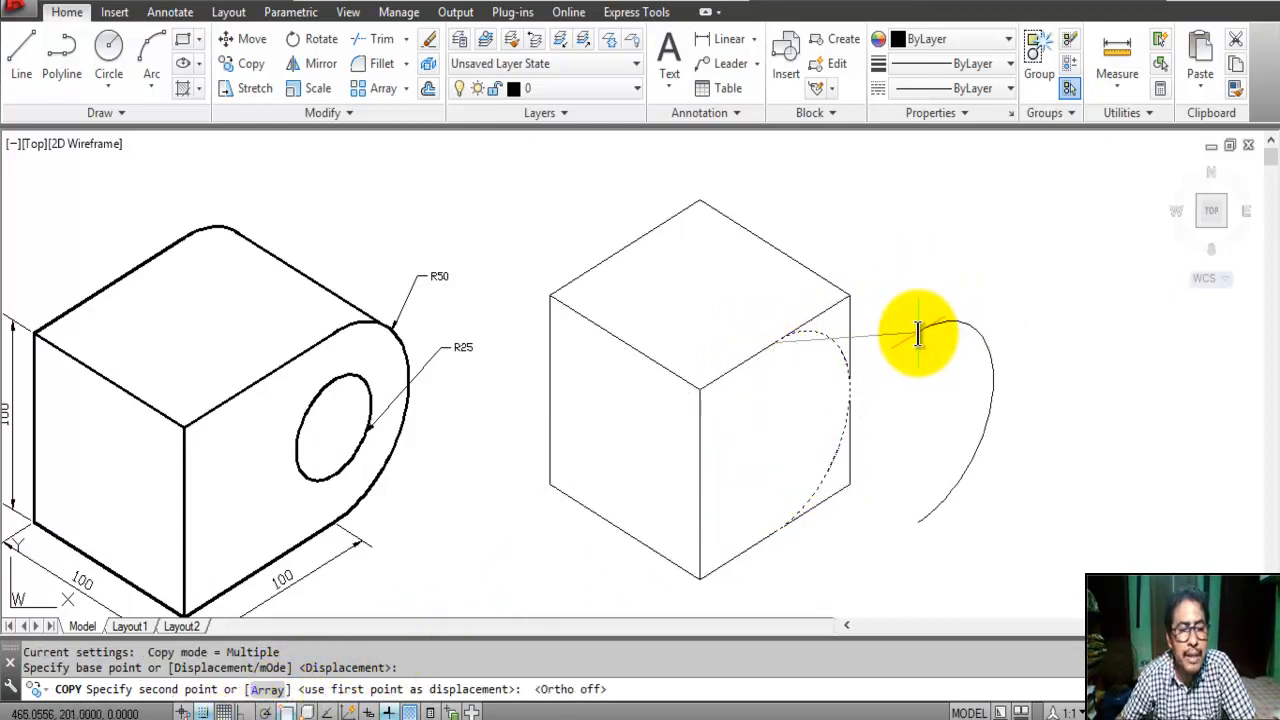
pyautogui.click(849, 296)
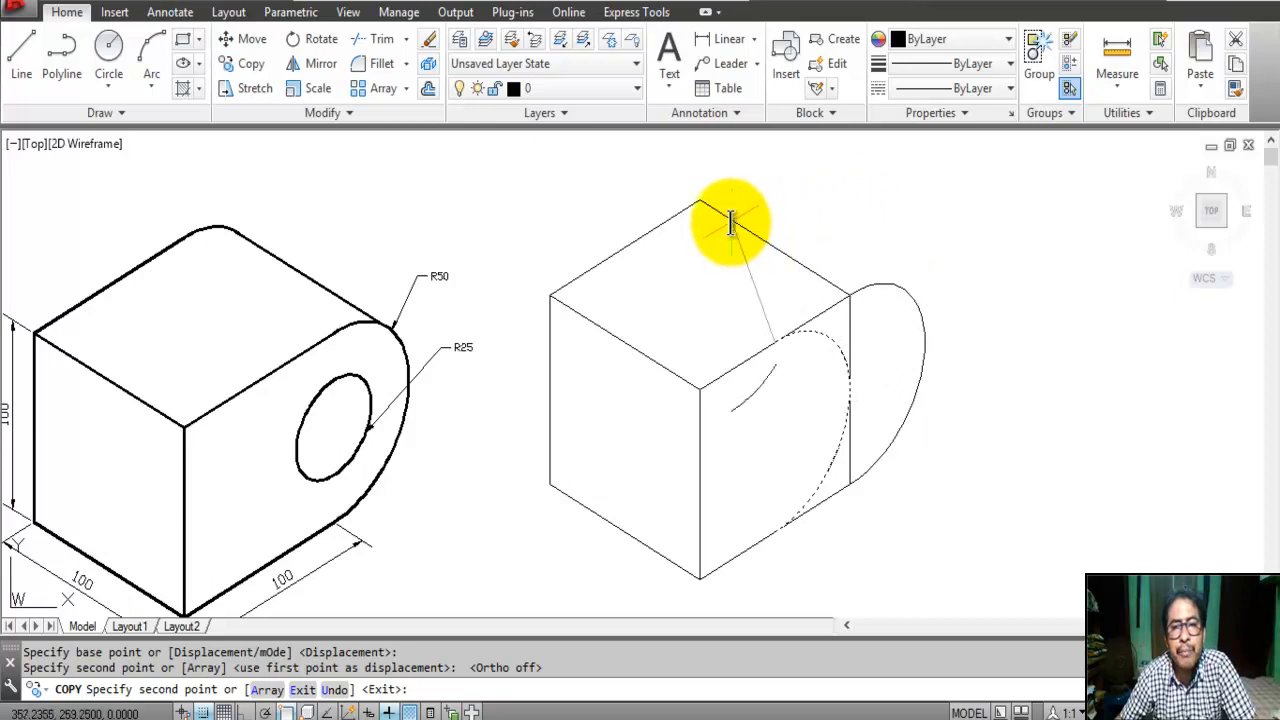
pyautogui.click(700, 202)
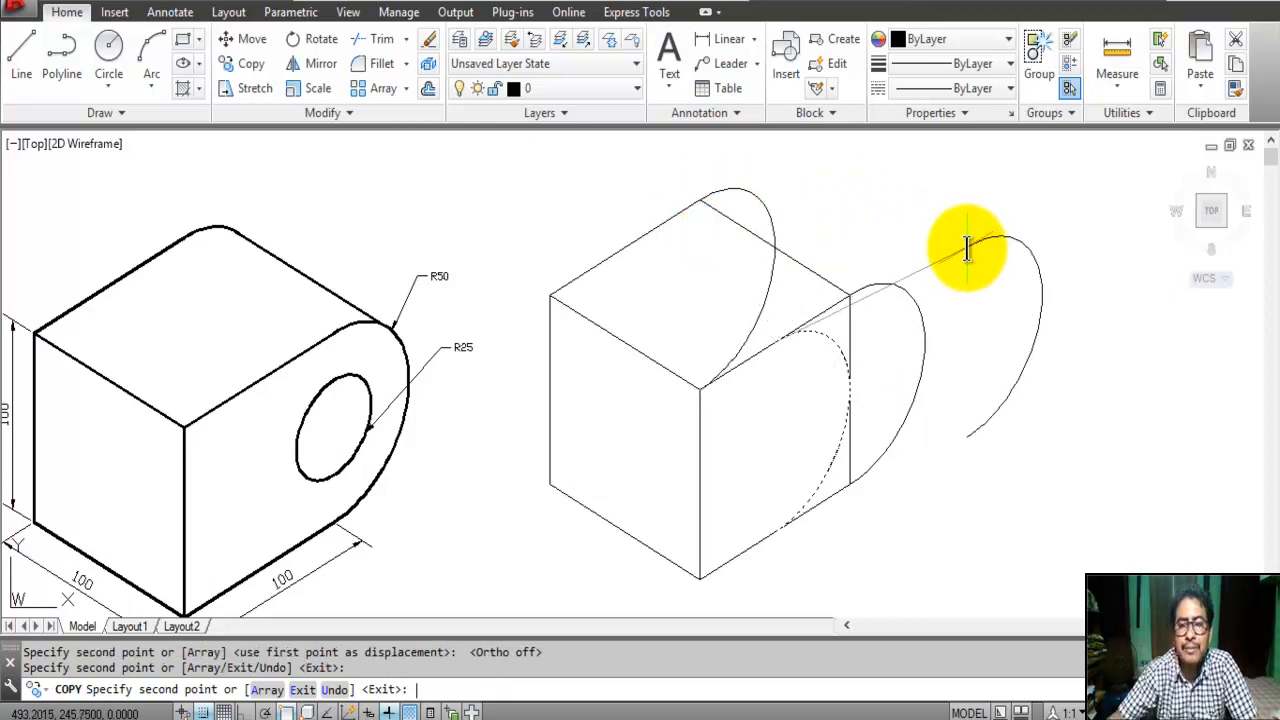
pyautogui.press('Return')
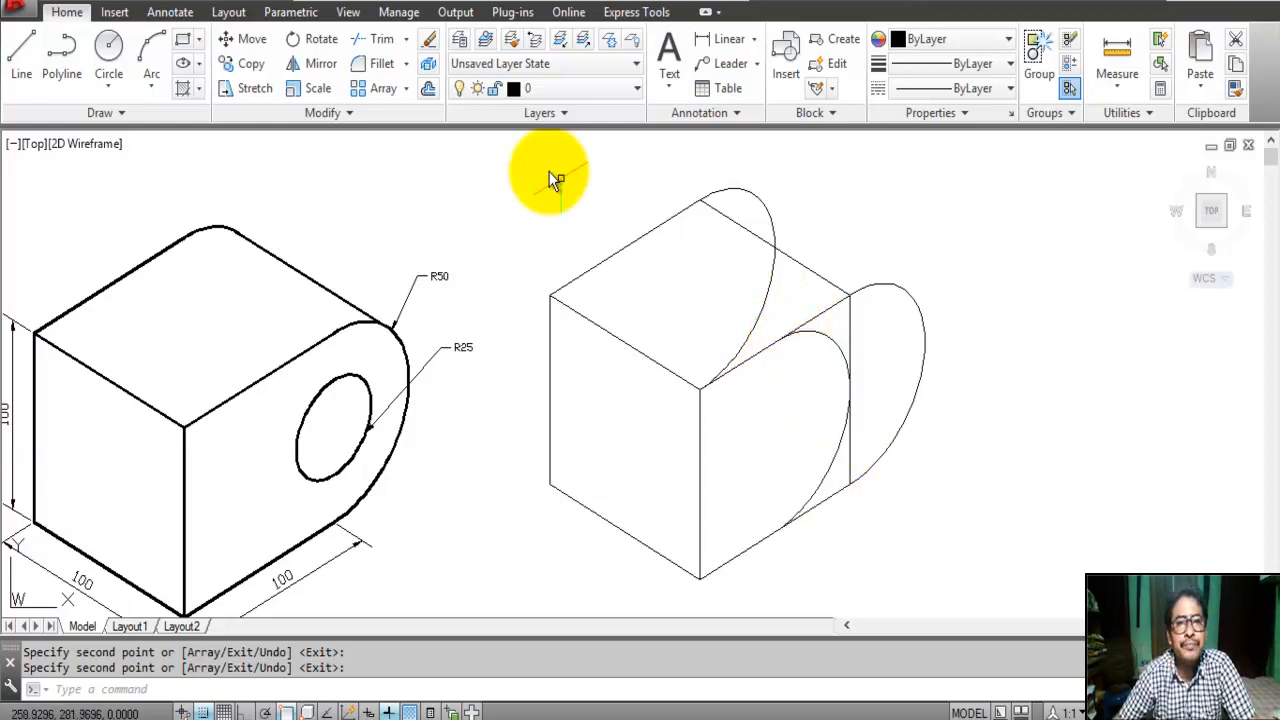
pyautogui.click(428, 39)
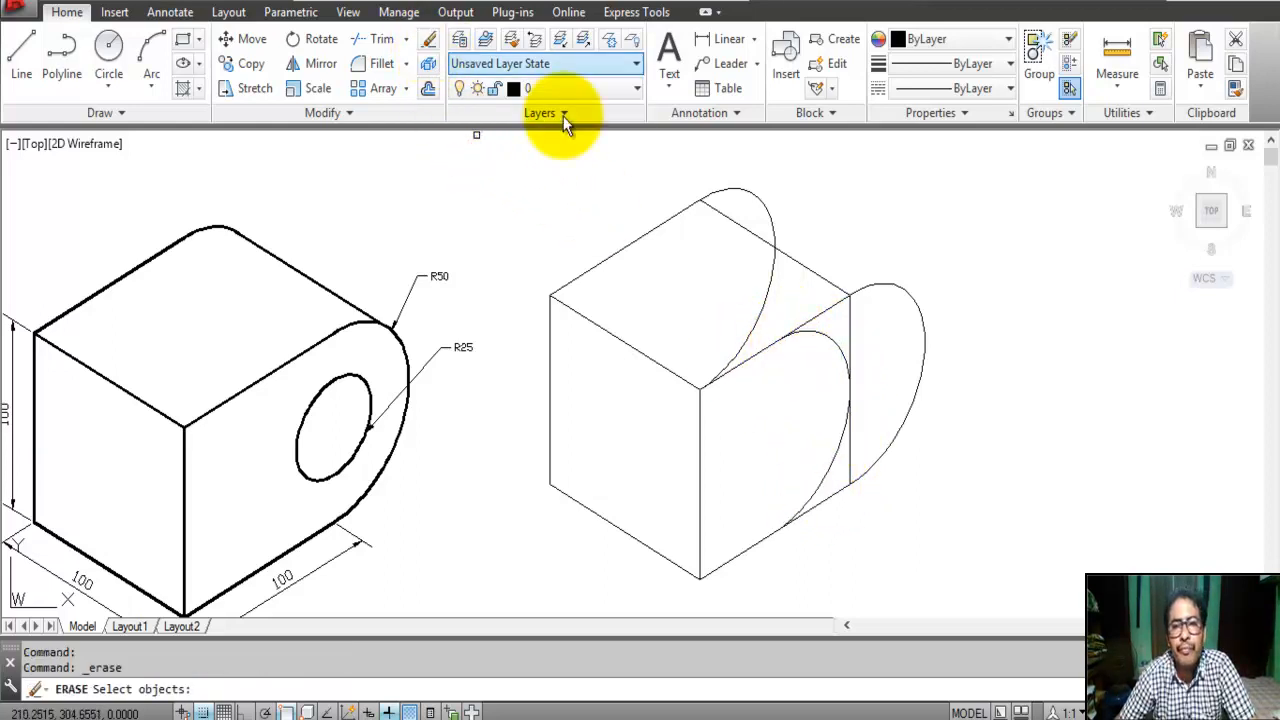
pyautogui.click(825, 340)
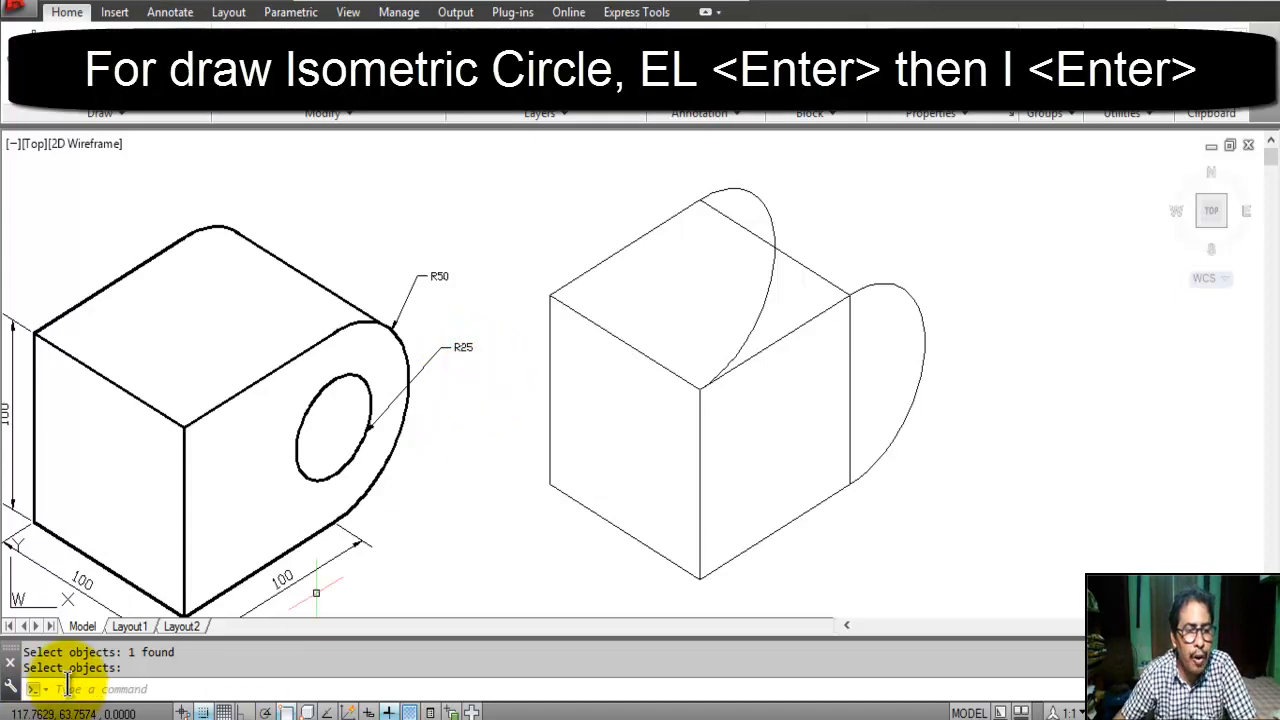
# - Draw an isocircle of radius 25 centred on the midpoint of the right face's right vertical edge, and erase that edge
pyautogui.scroll(3, 237, 486)
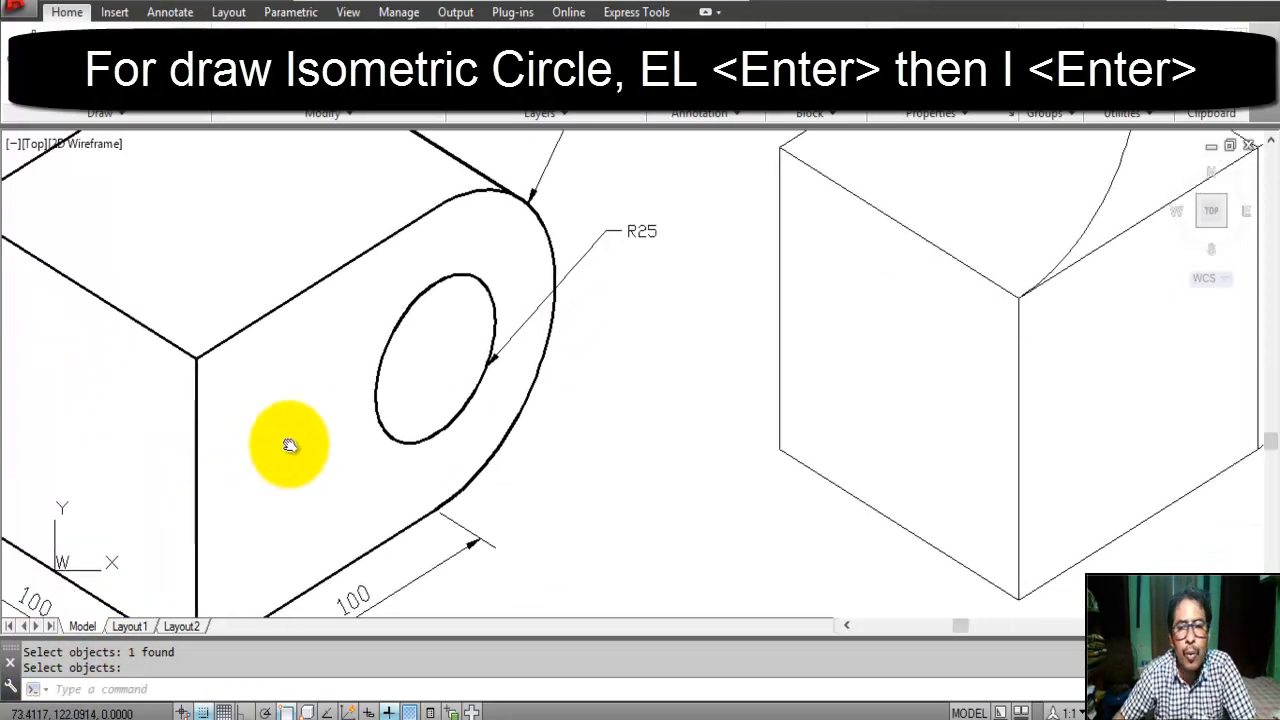
pyautogui.moveTo(289, 443); pyautogui.dragTo(245, 447, button='middle')
pyautogui.scroll(-3, 245, 447)
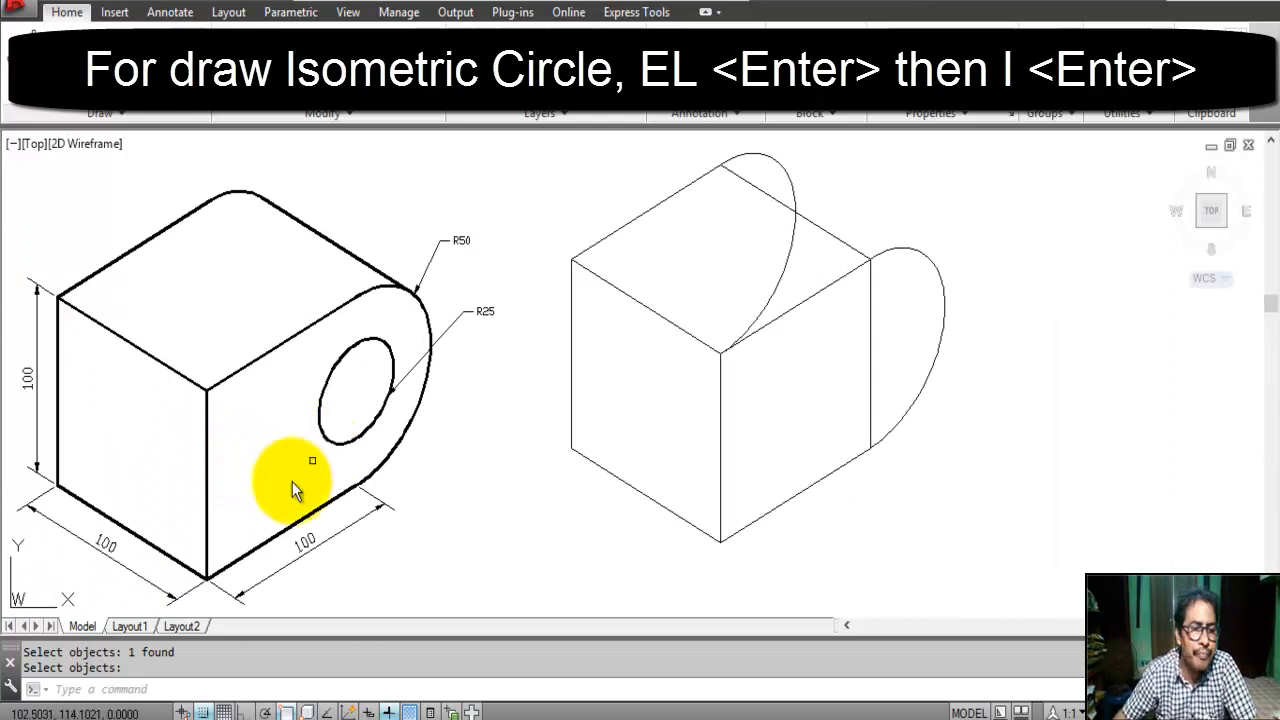
pyautogui.click(74, 689)
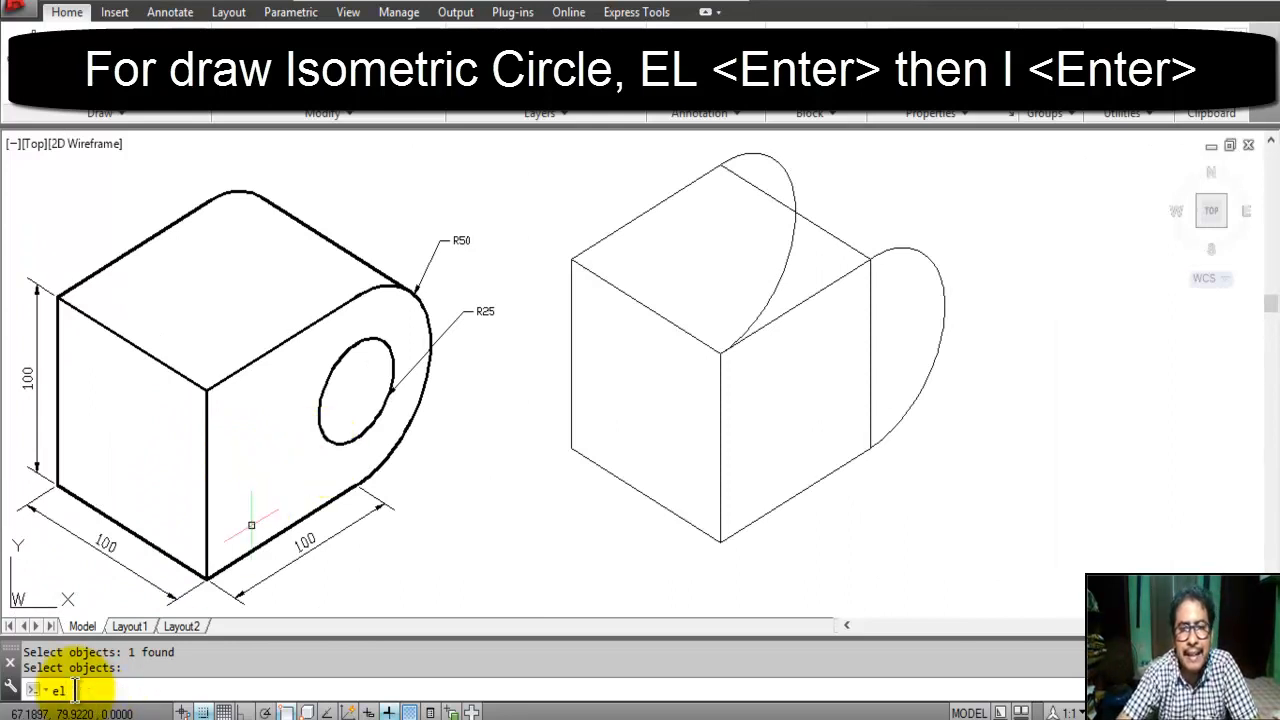
pyautogui.write('el')
pyautogui.press('Return')
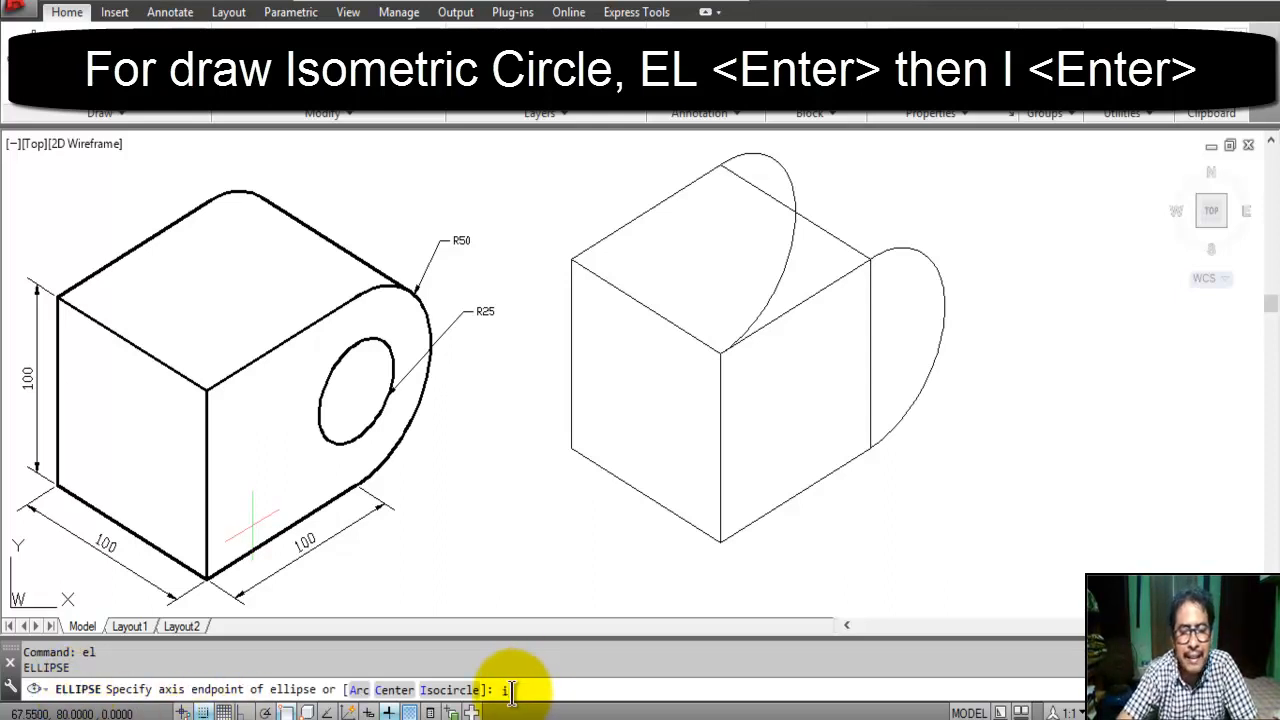
pyautogui.press('Return')
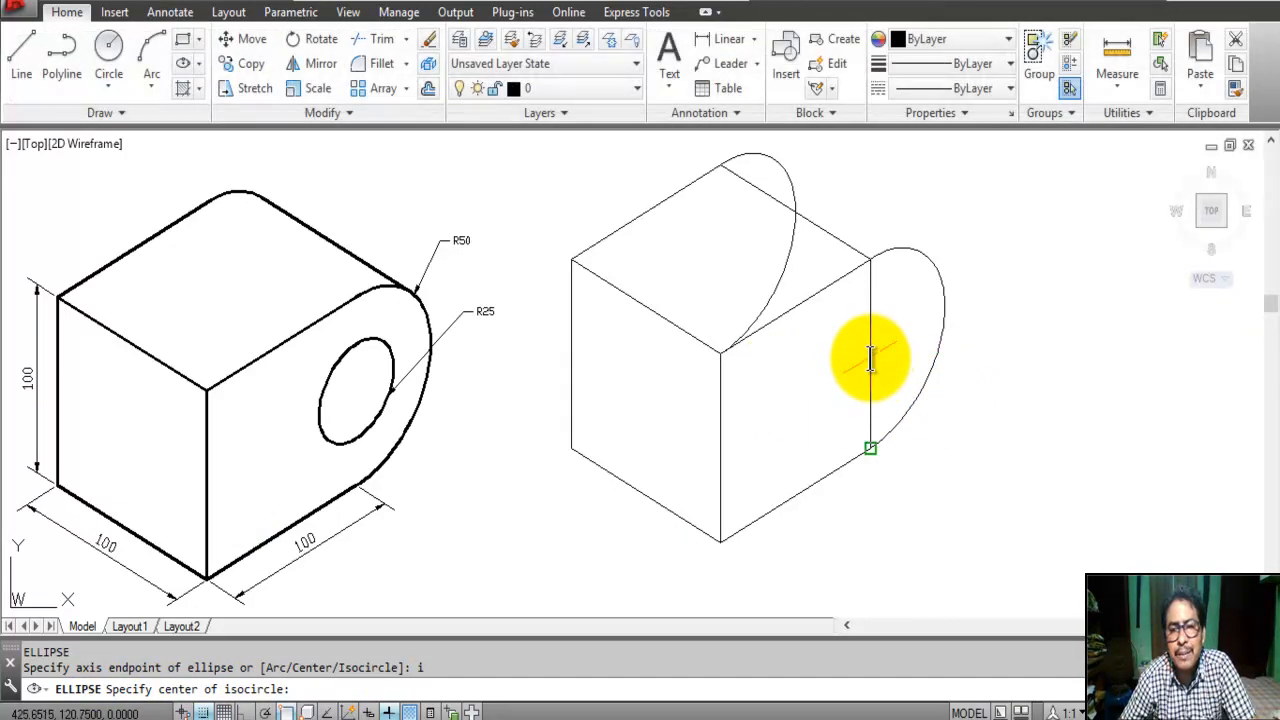
pyautogui.keyDown('shift'); pyautogui.rightClick(1031, 264); pyautogui.keyUp('shift')
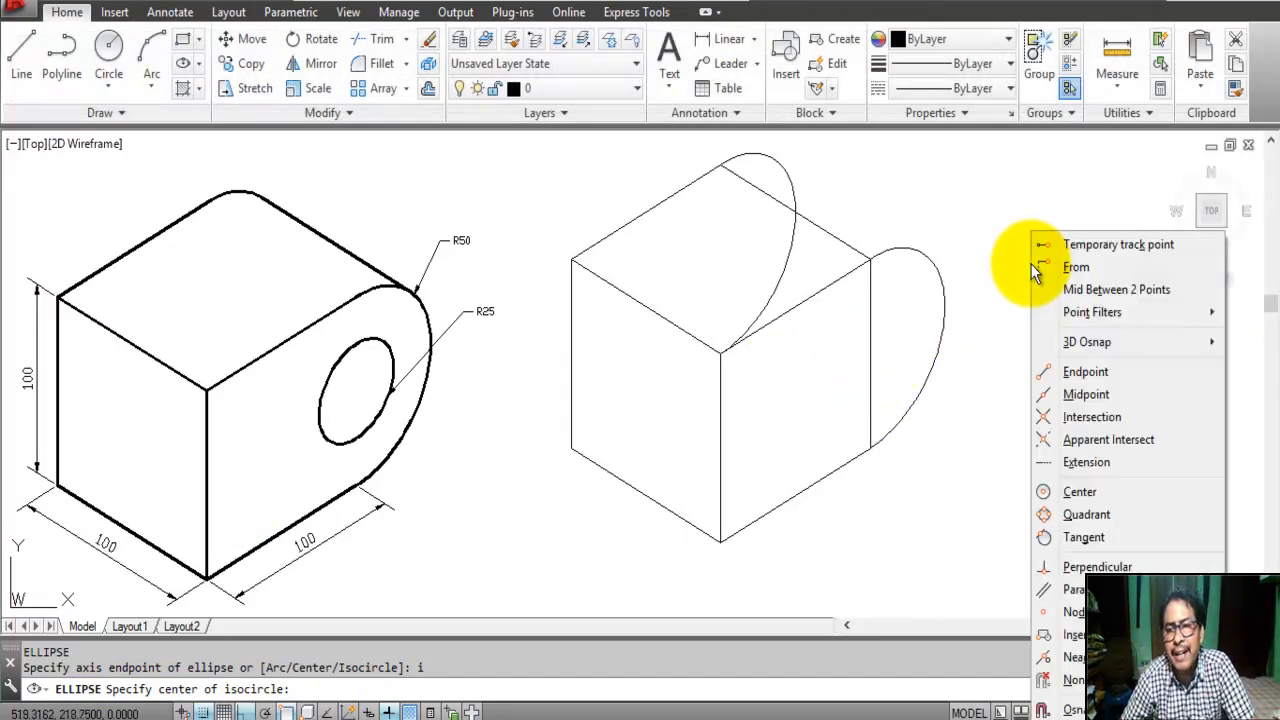
pyautogui.click(1069, 396)
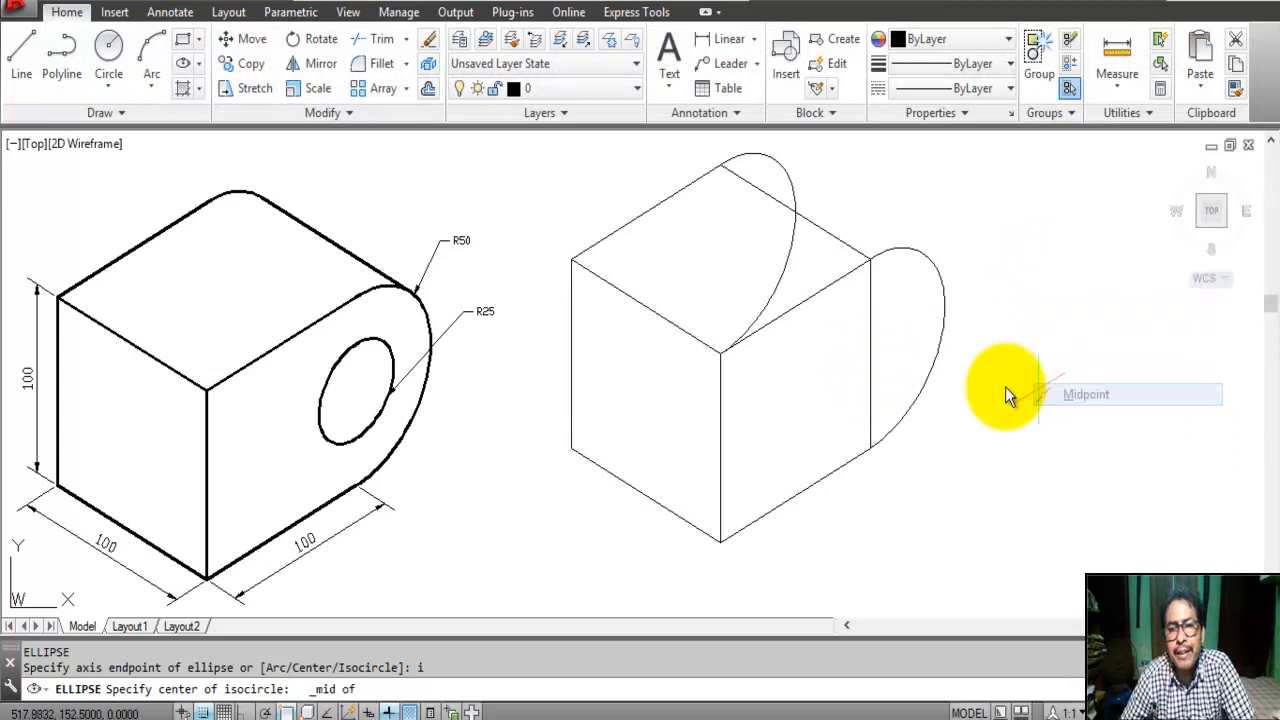
pyautogui.click(871, 363)
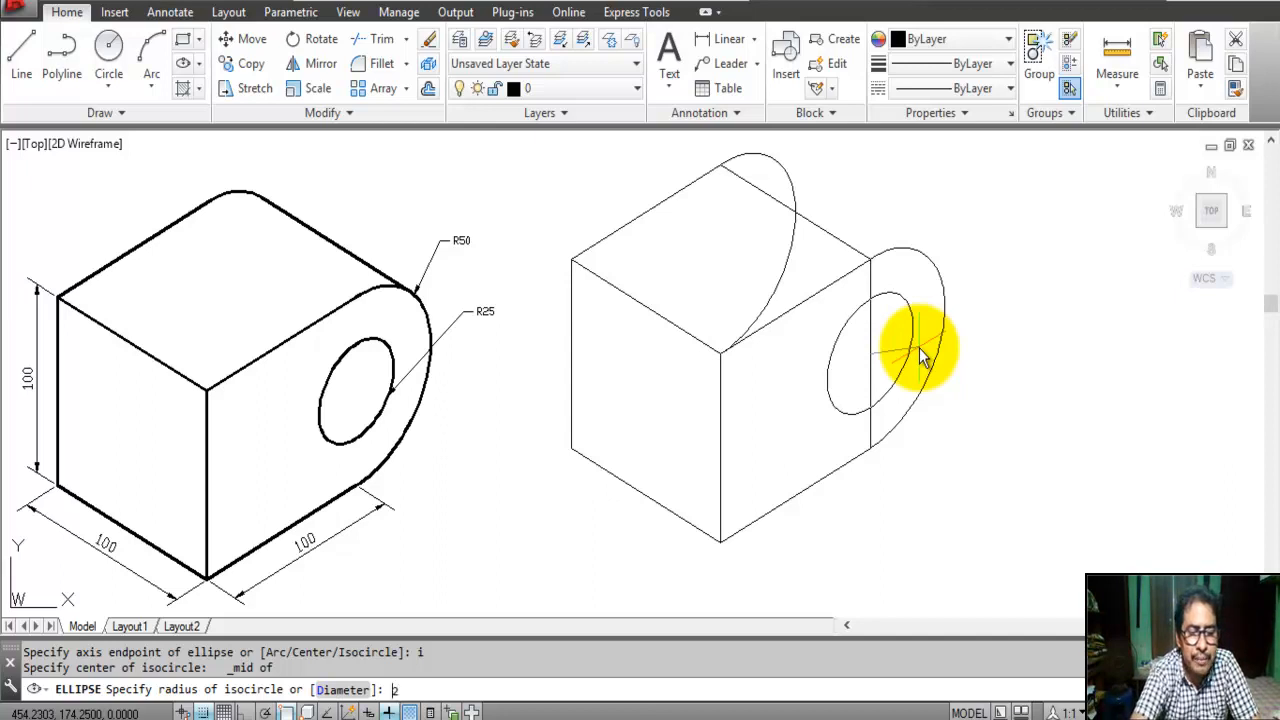
pyautogui.press('Return')
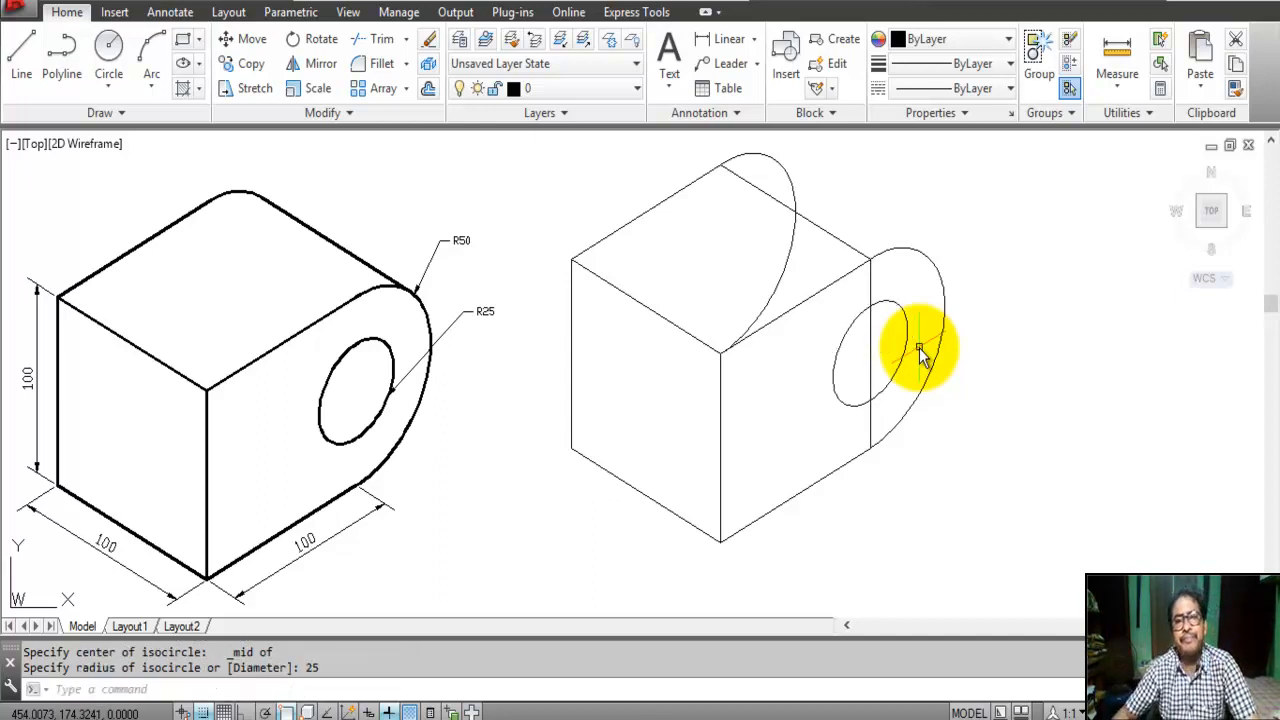
pyautogui.click(429, 38)
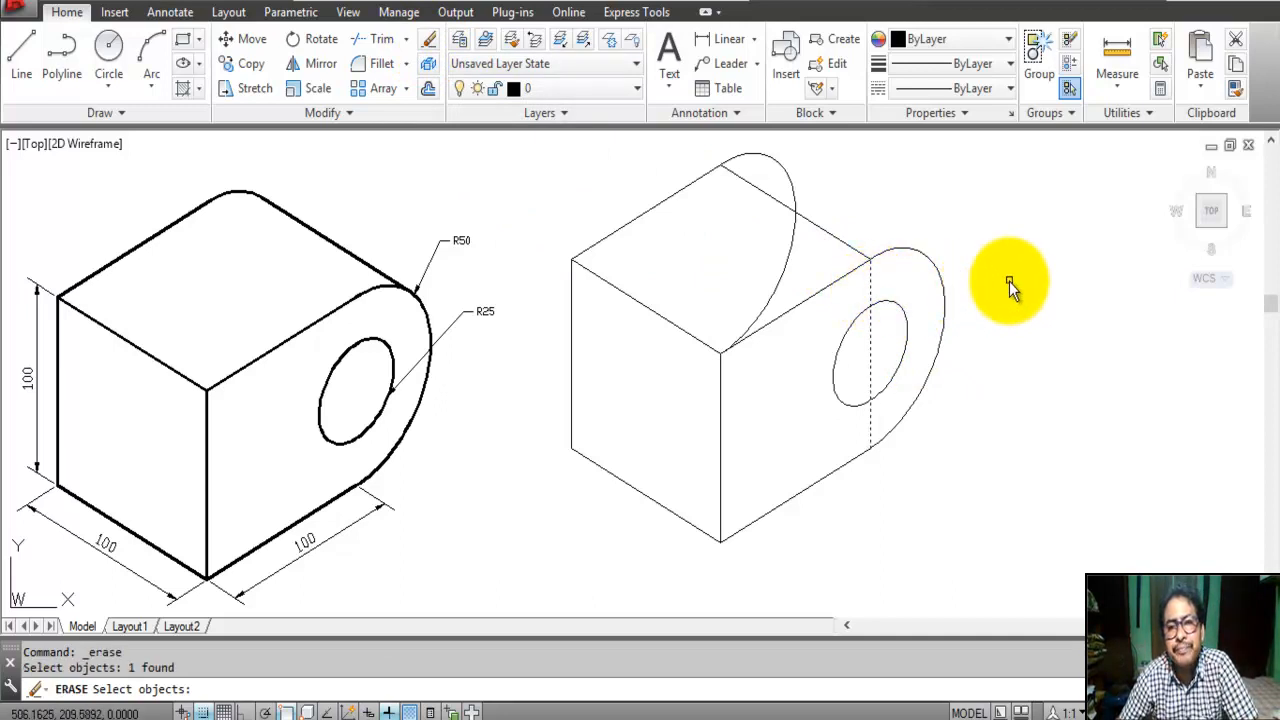
pyautogui.press('Return')
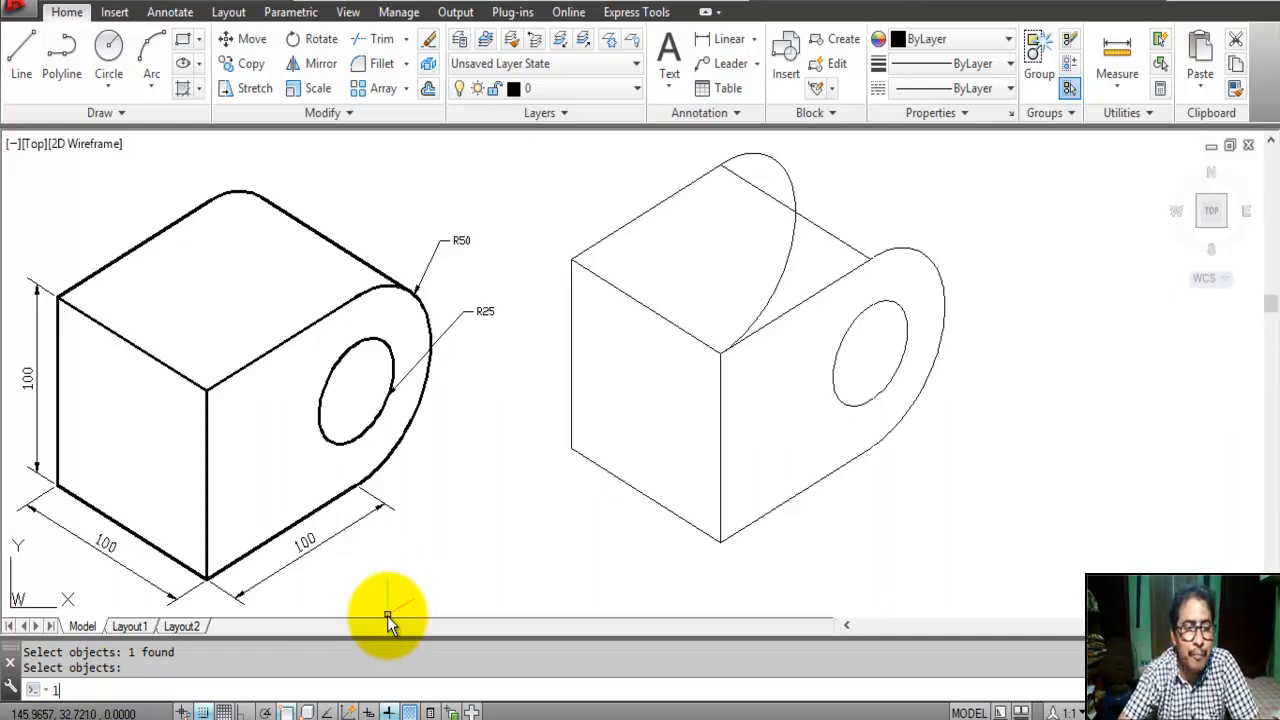
# - Draw a line tangent to both R50 arcs, from the rear arc to the front arc
pyautogui.press('Return')
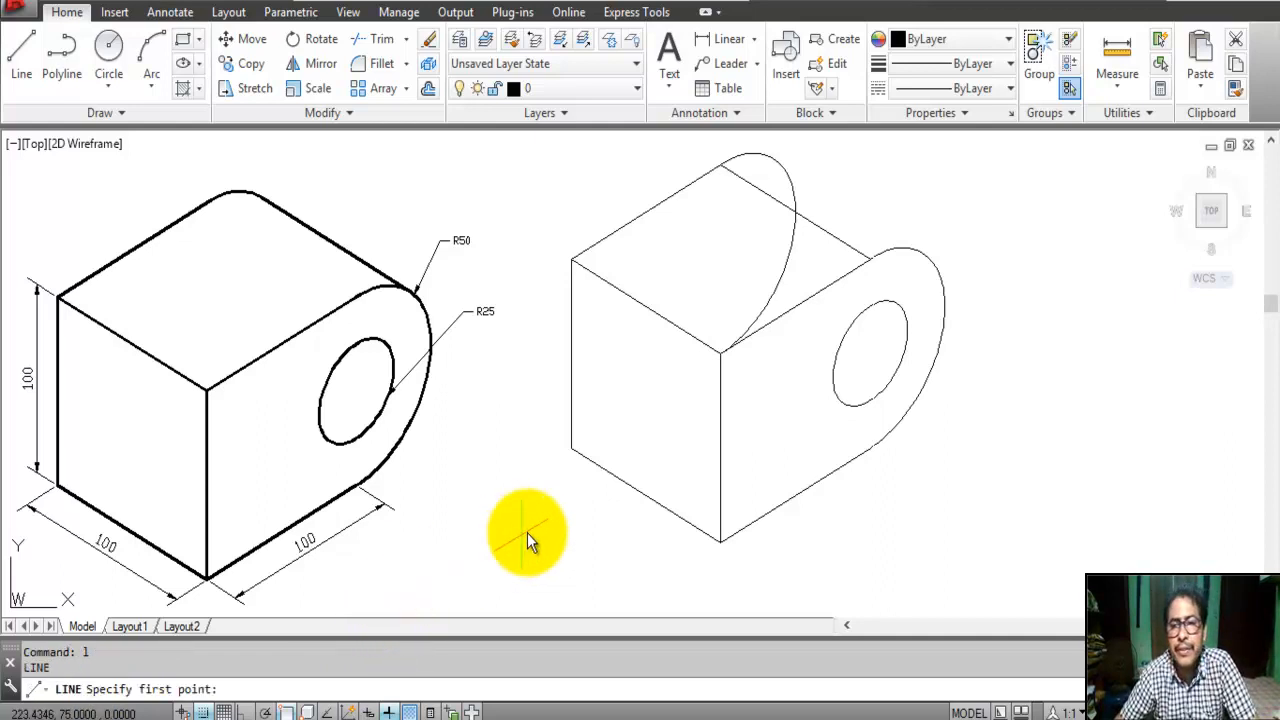
pyautogui.keyDown('shift'); pyautogui.rightClick(958, 240); pyautogui.keyUp('shift')
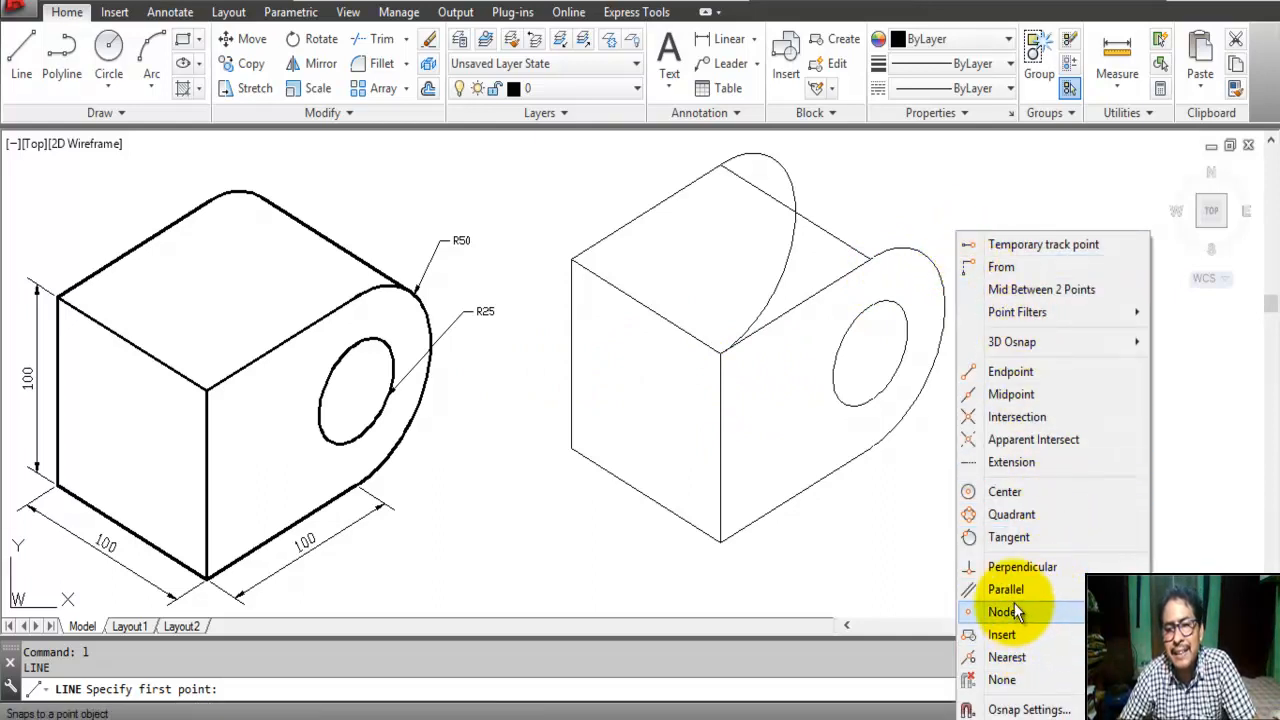
pyautogui.click(1008, 539)
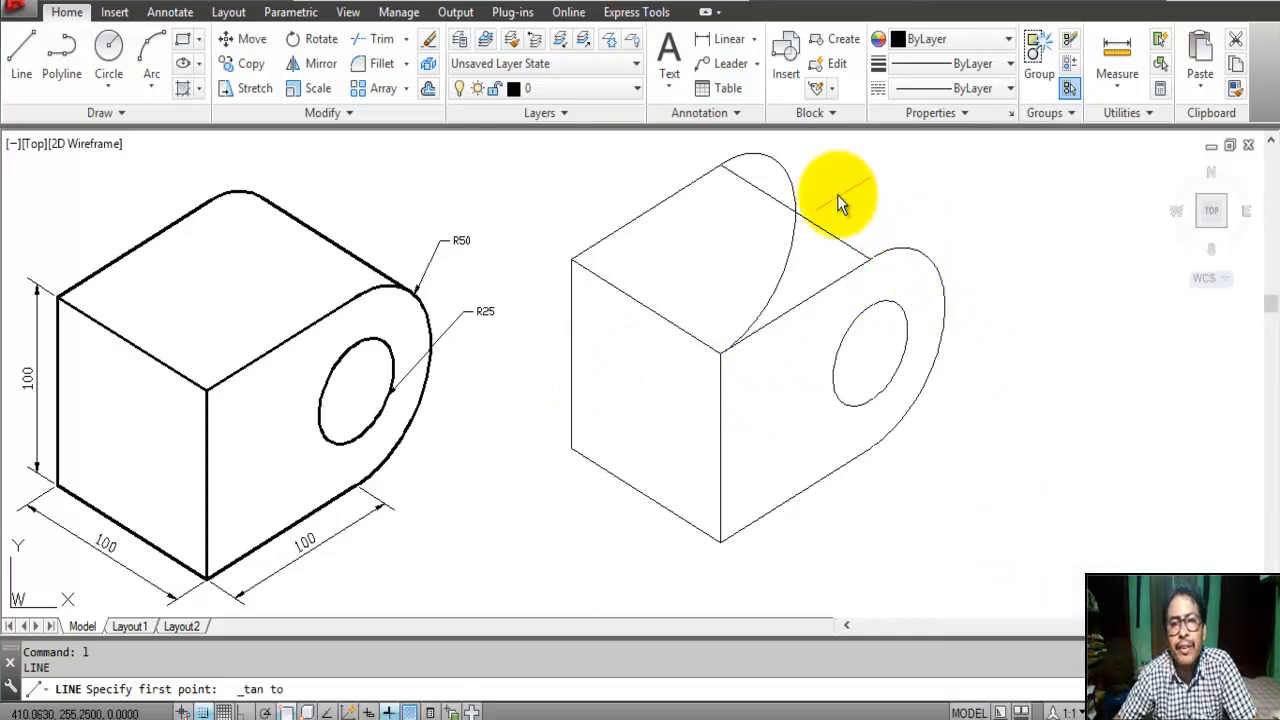
pyautogui.click(783, 172)
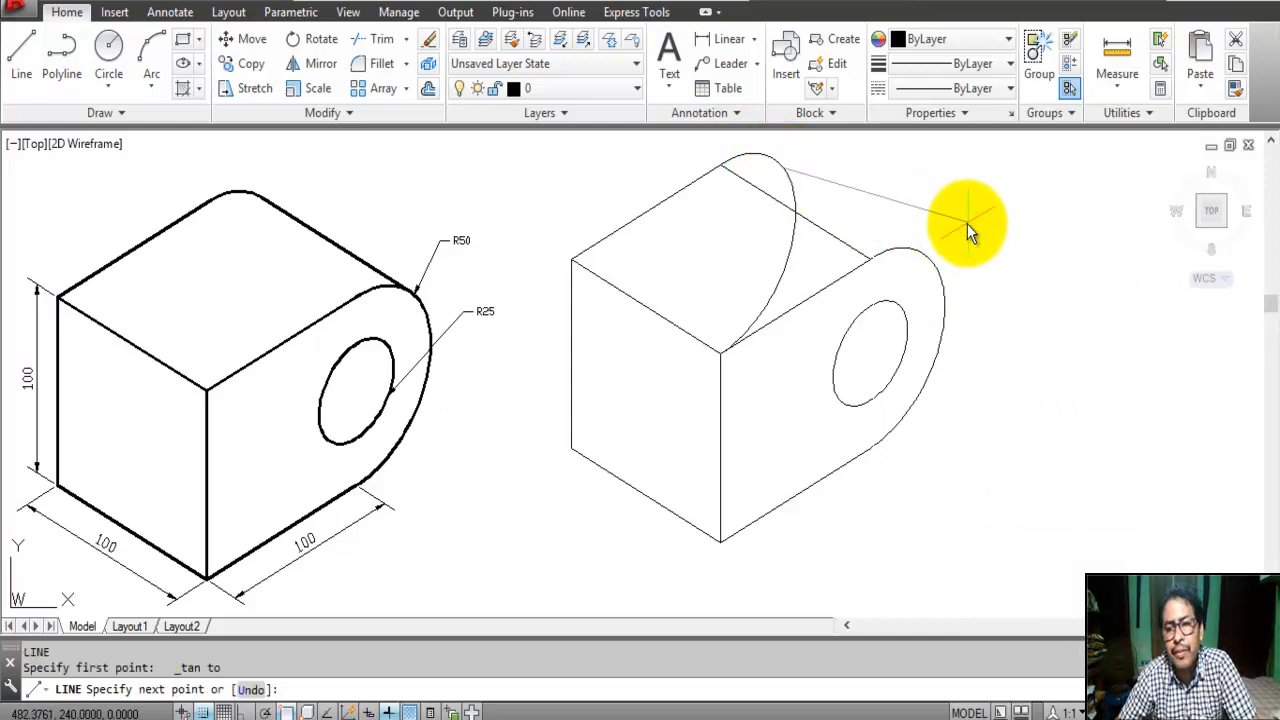
pyautogui.keyDown('shift'); pyautogui.rightClick(970, 232); pyautogui.keyUp('shift')
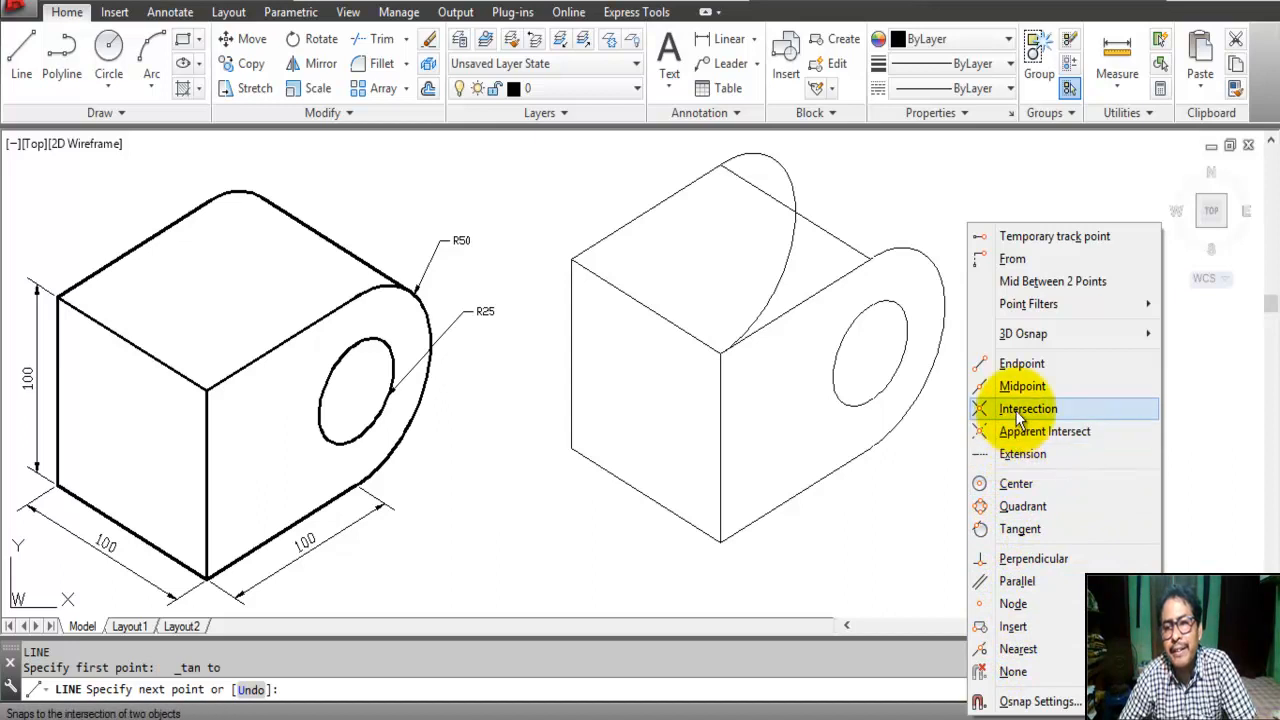
pyautogui.click(1040, 530)
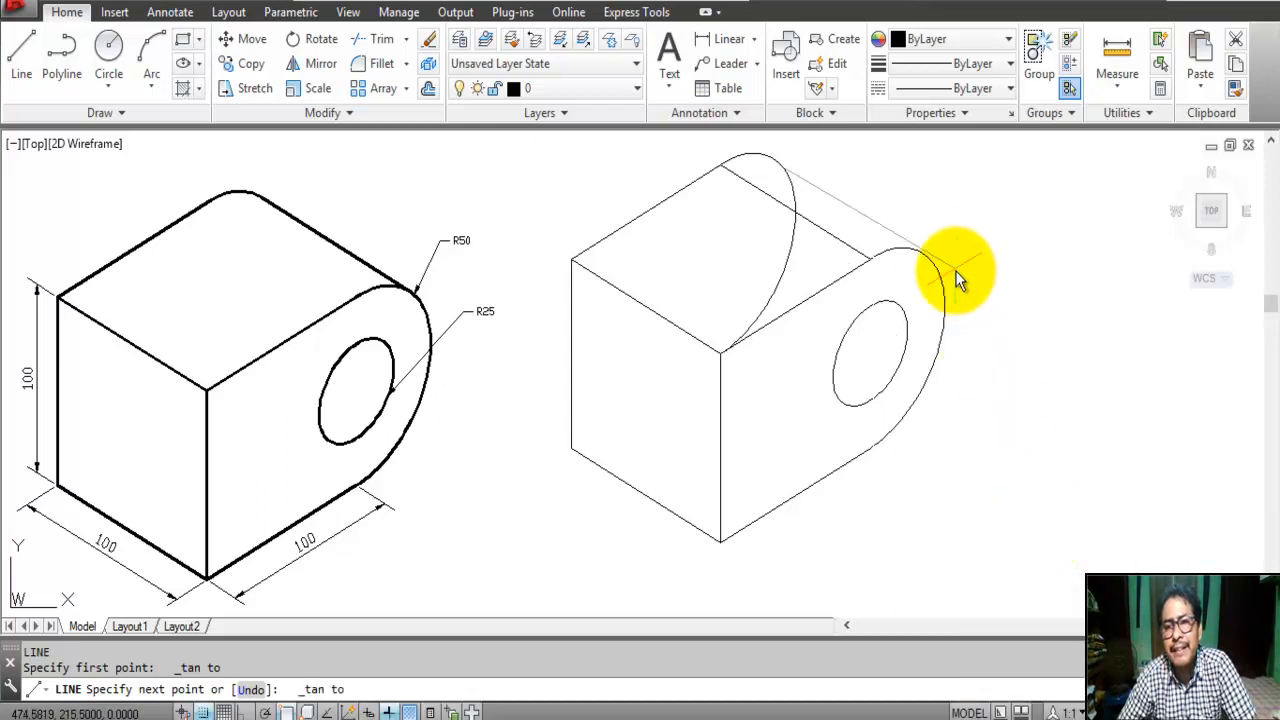
pyautogui.click(928, 258)
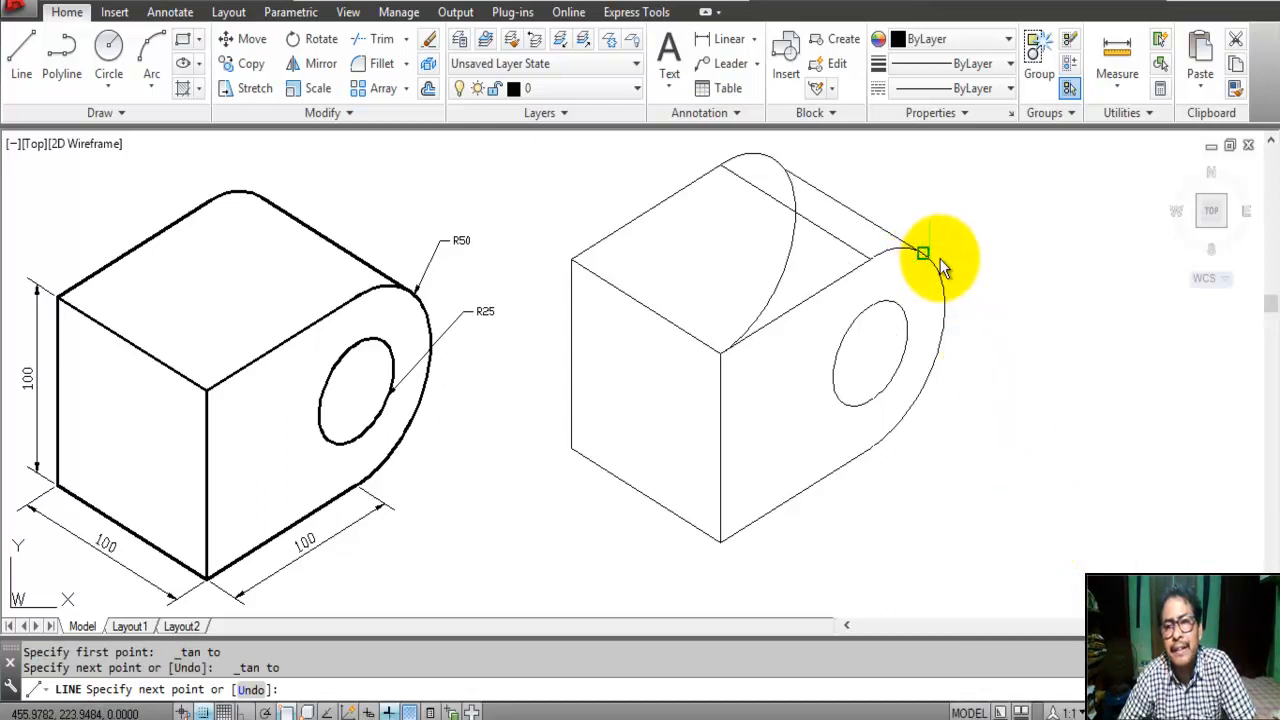
pyautogui.rightClick(1004, 266)
pyautogui.click(1008, 272)
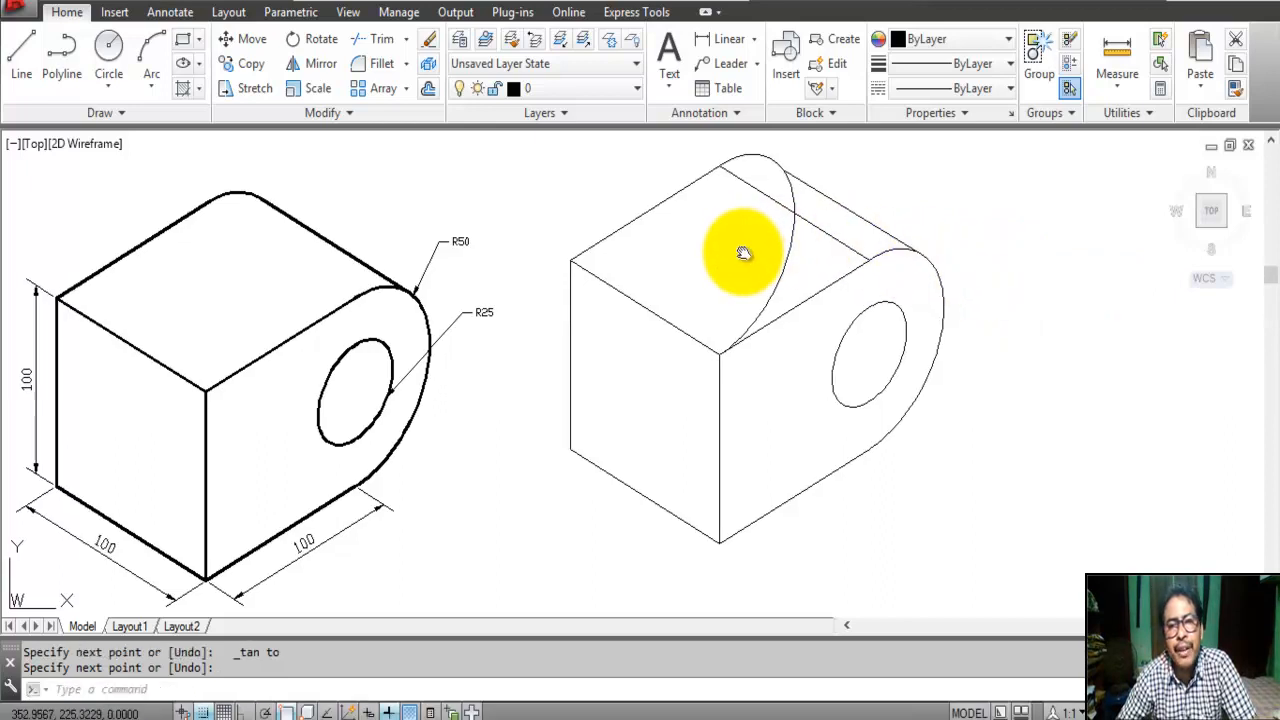
# - Erase the tangent line that joins the rear and front R50 arcs
pyautogui.moveTo(743, 253); pyautogui.dragTo(651, 329, button='middle')
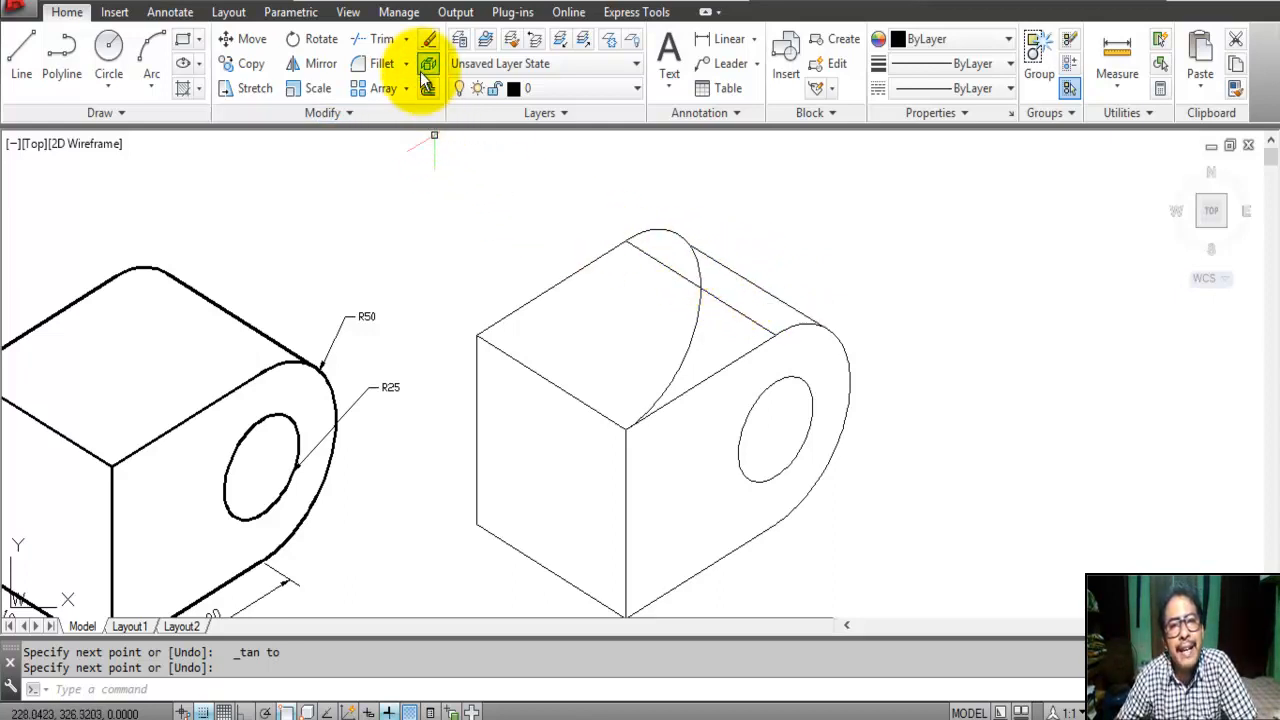
pyautogui.click(429, 40)
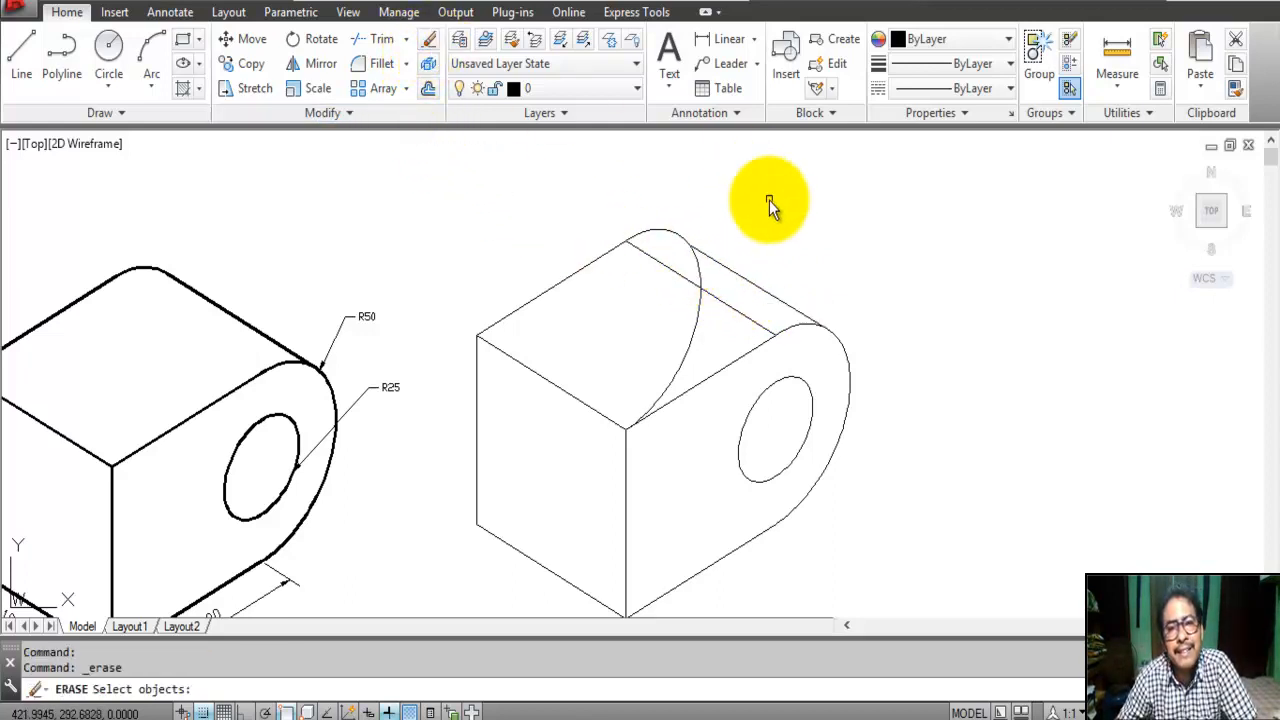
pyautogui.click(737, 275)
pyautogui.press('Return')
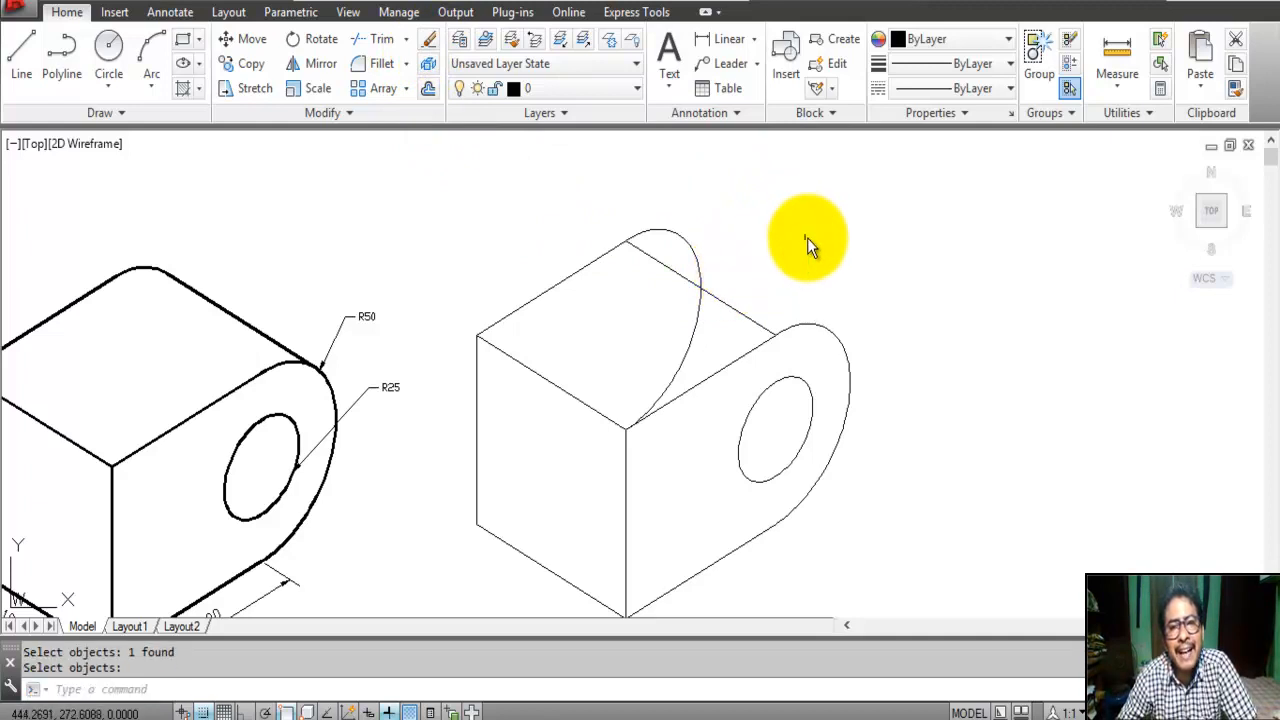
pyautogui.click(662, 234)
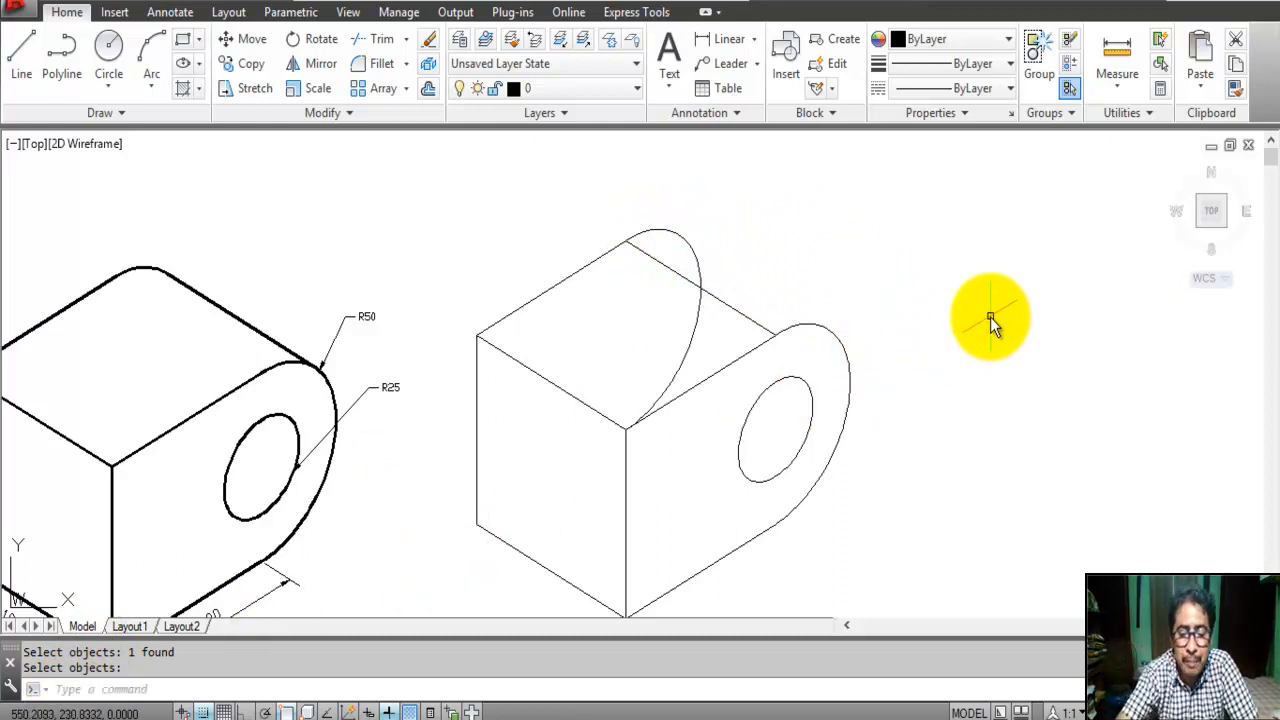
# - Redraw the line tangent to the rear and front R50 arcs, starting on the rear arc
pyautogui.press('Return')
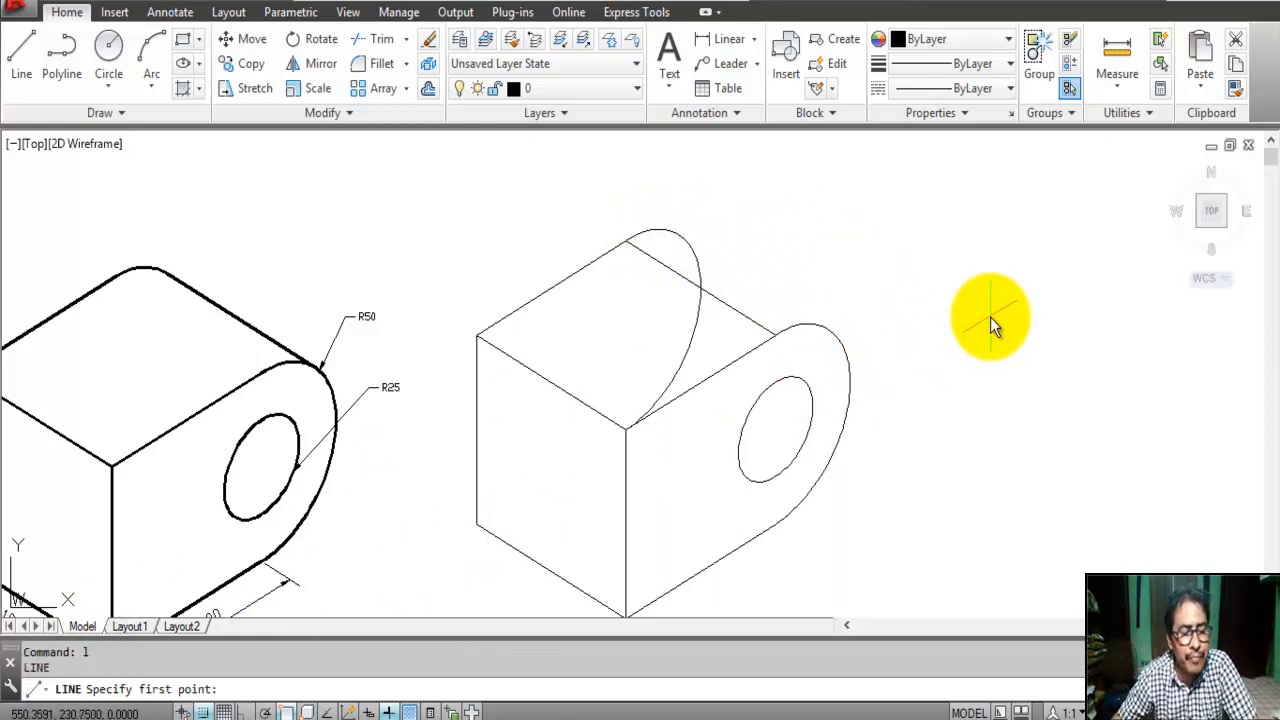
pyautogui.keyDown('shift'); pyautogui.rightClick(903, 224); pyautogui.keyUp('shift')
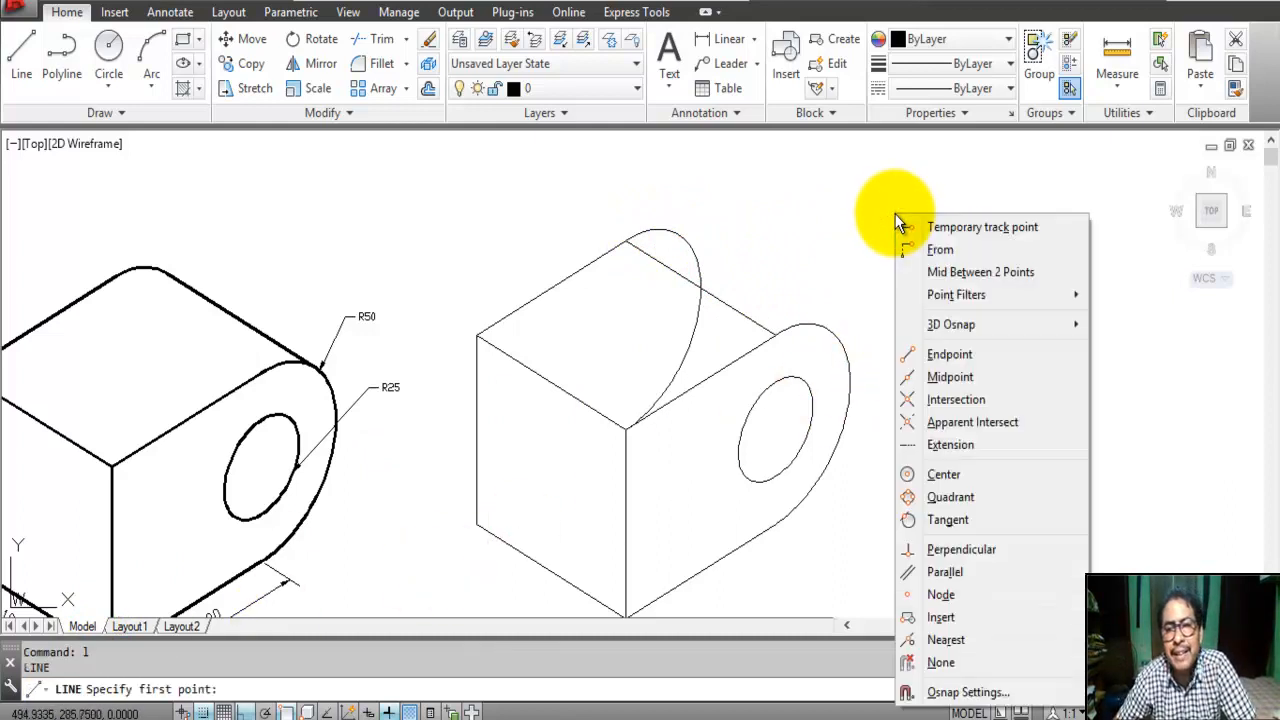
pyautogui.click(974, 523)
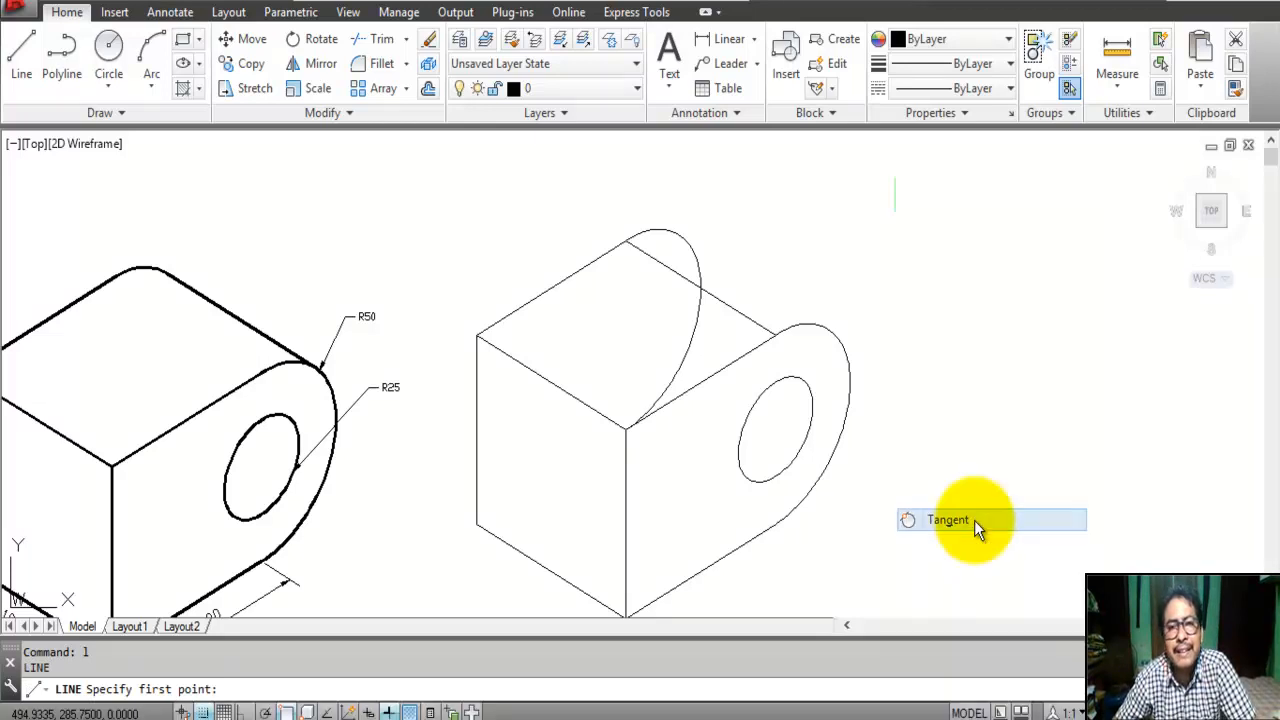
pyautogui.click(681, 240)
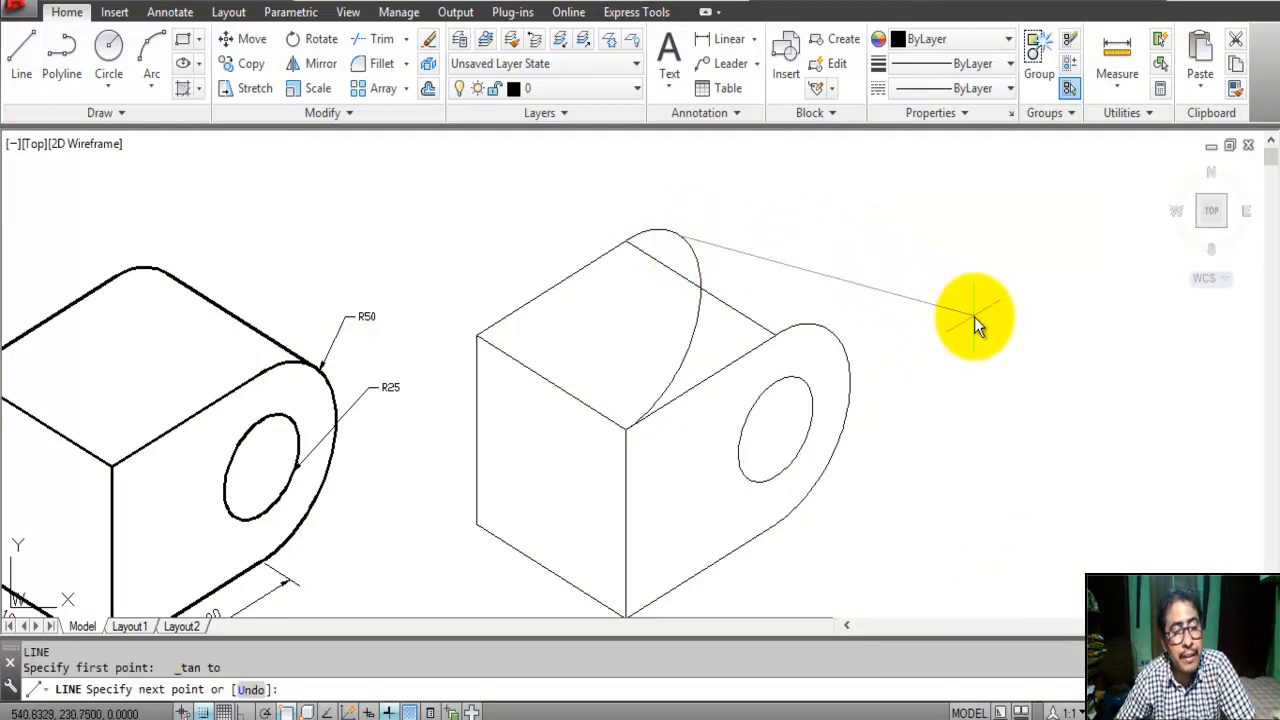
pyautogui.keyDown('shift'); pyautogui.rightClick(938, 264); pyautogui.keyUp('shift')
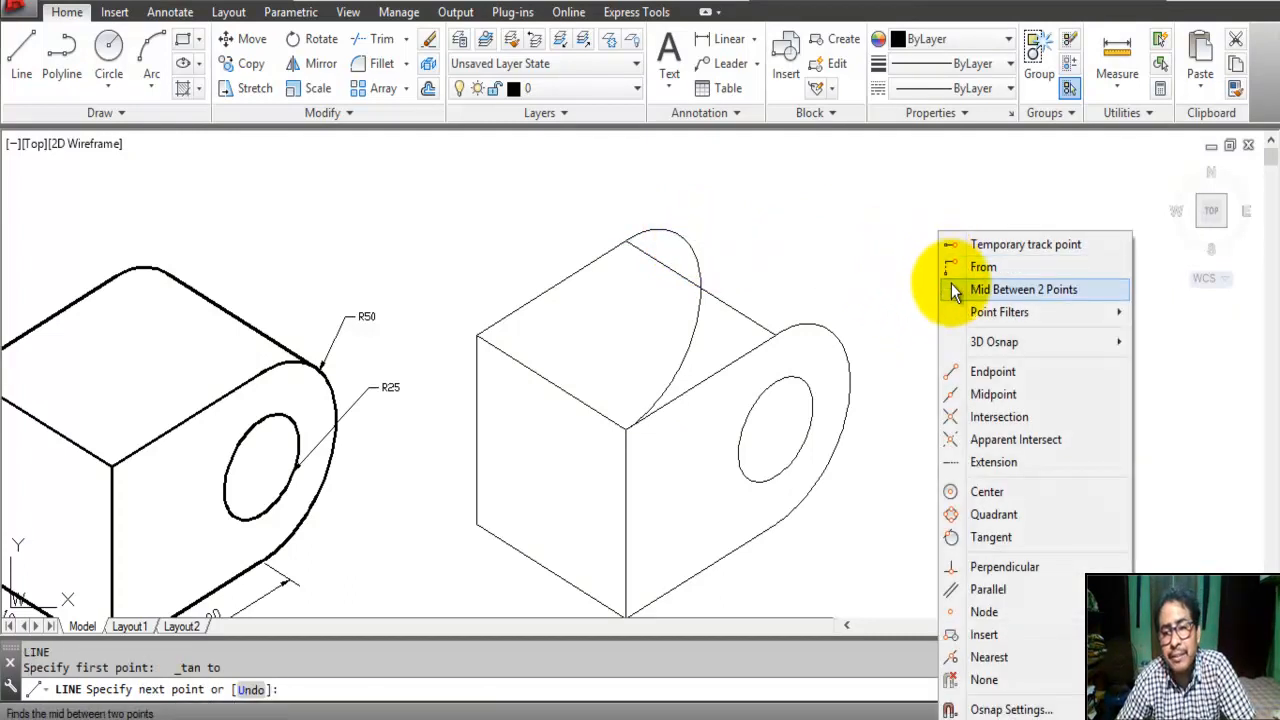
pyautogui.click(1005, 538)
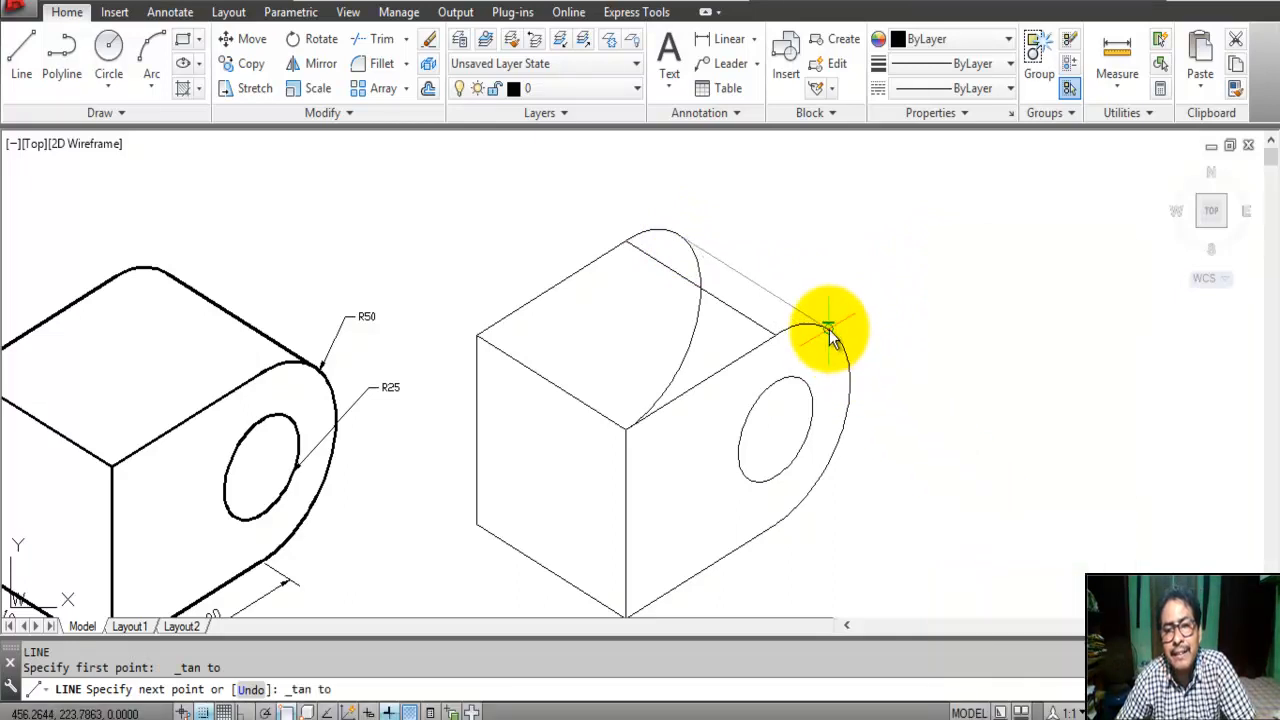
pyautogui.click(829, 335)
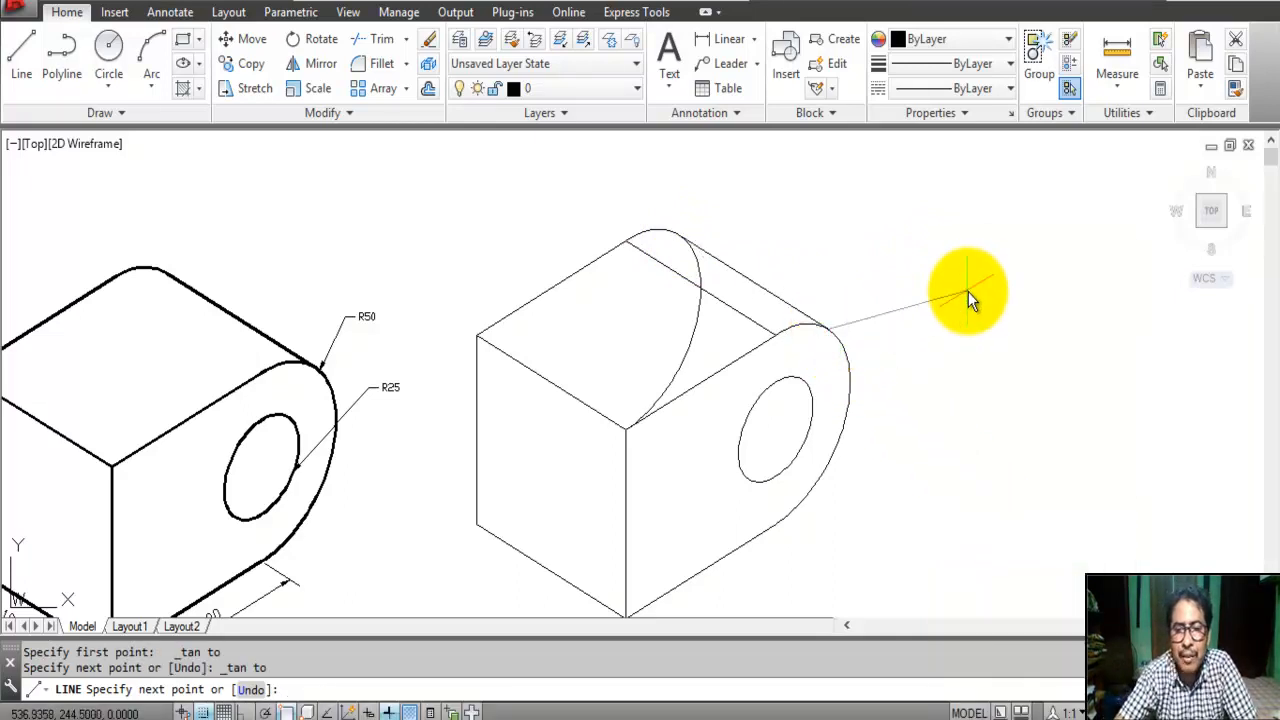
pyautogui.press('Return')
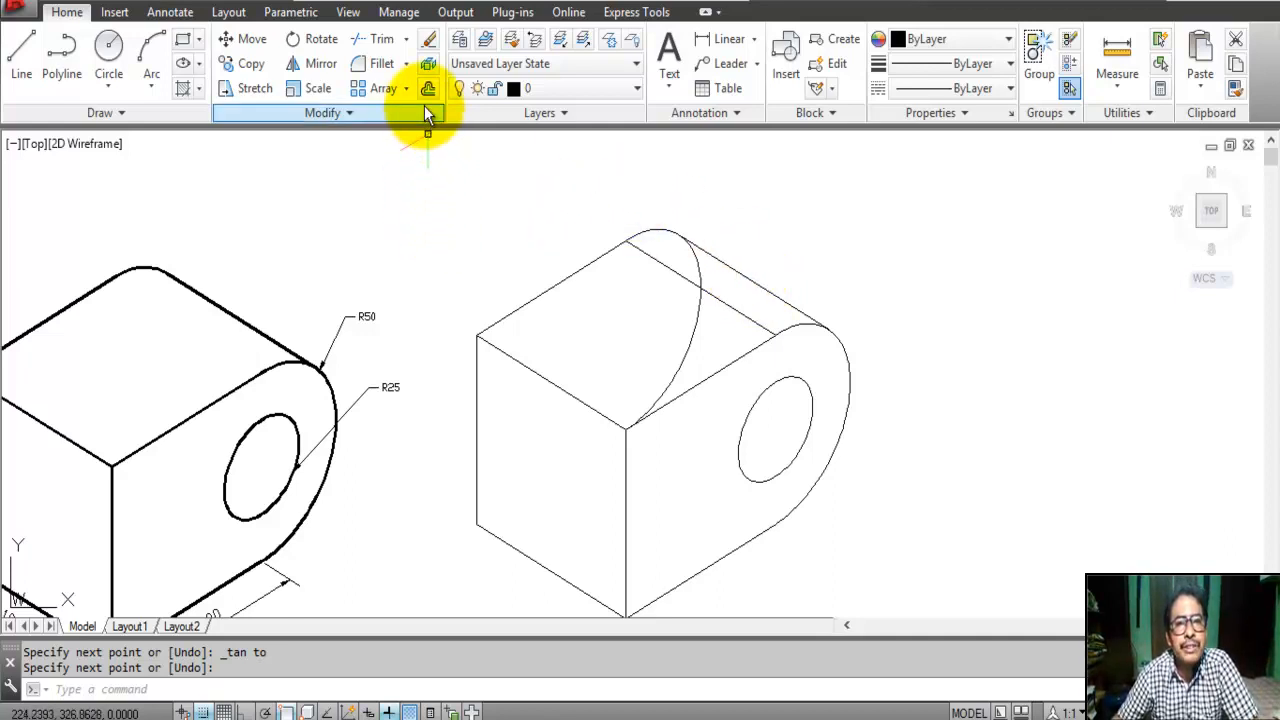
# - Erase the top face's straight back-right edge that runs just inside the new tangent line
pyautogui.click(428, 39)
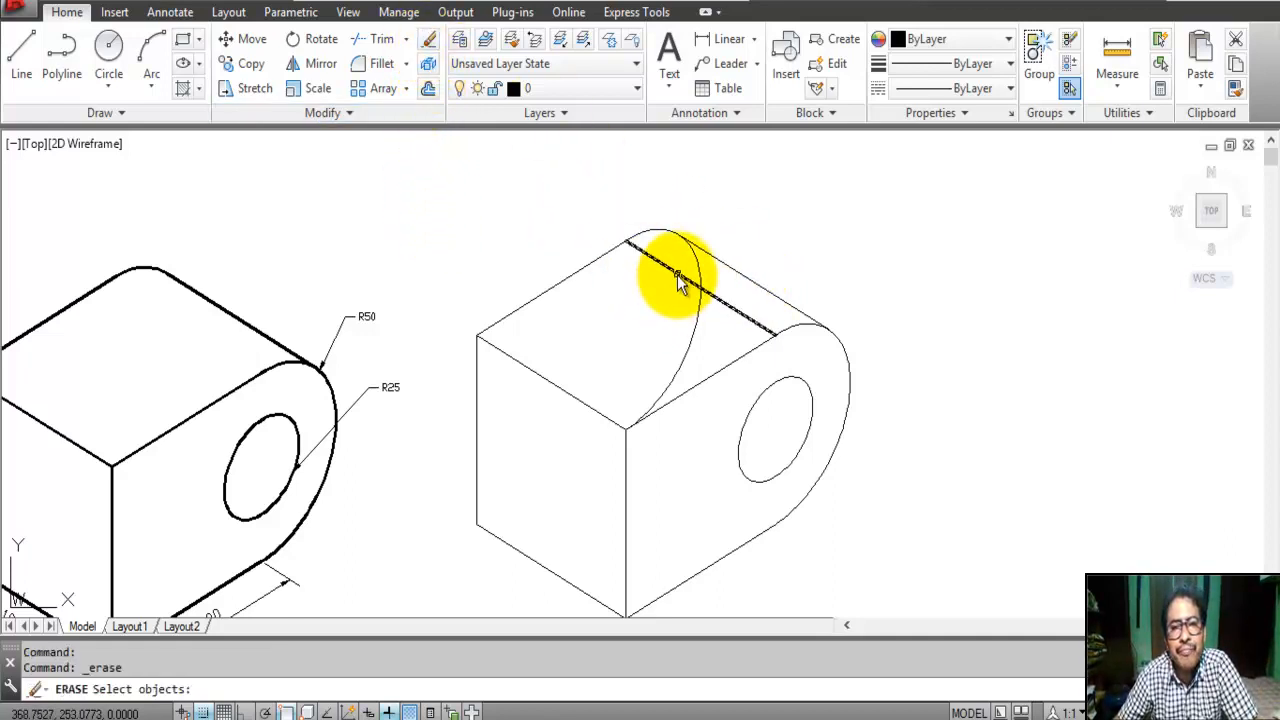
pyautogui.click(677, 280)
pyautogui.press('Return')
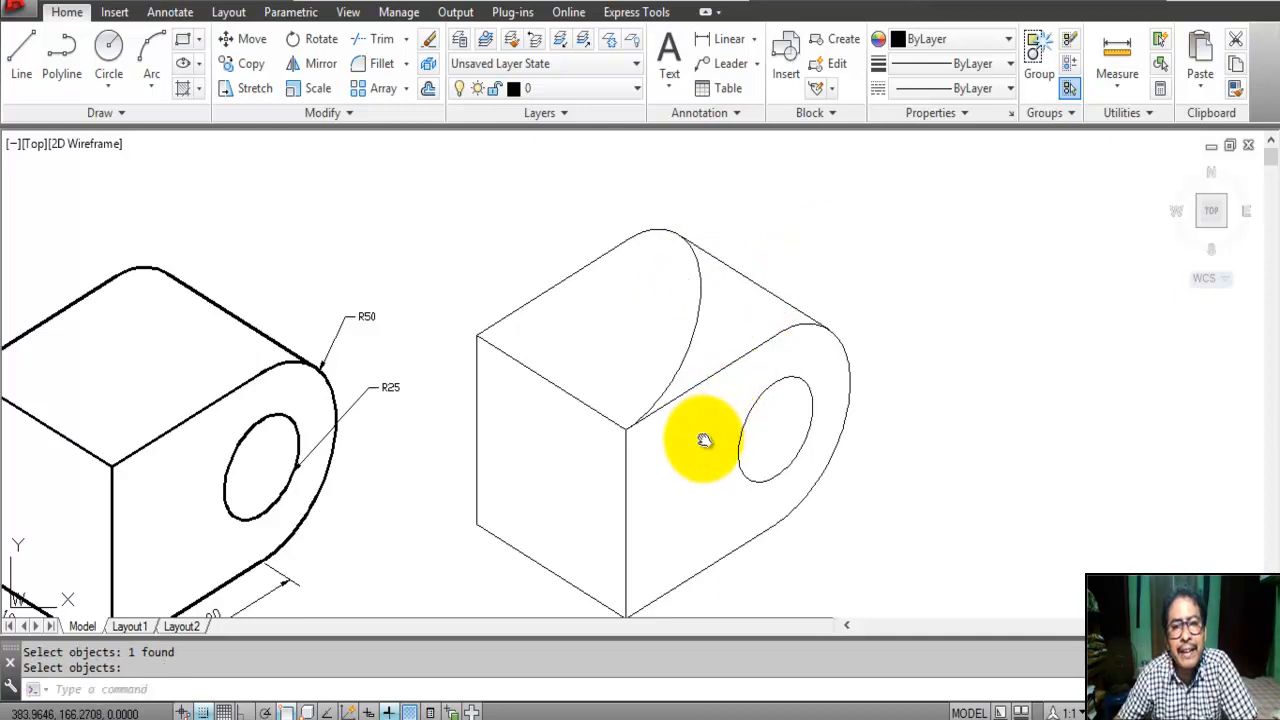
# - Trim the hidden part of the rear R50 arc, using the tangent line as the cutting edge
pyautogui.moveTo(703, 439); pyautogui.dragTo(709, 392, button='middle')
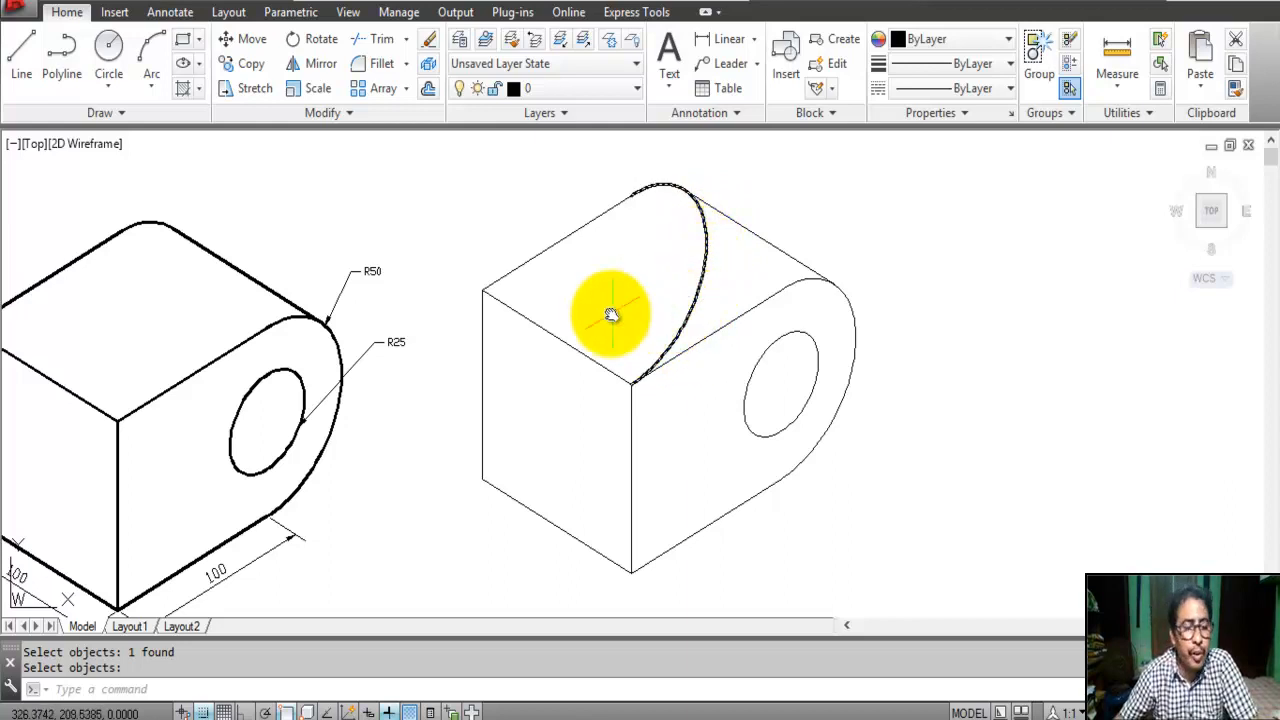
pyautogui.click(108, 688)
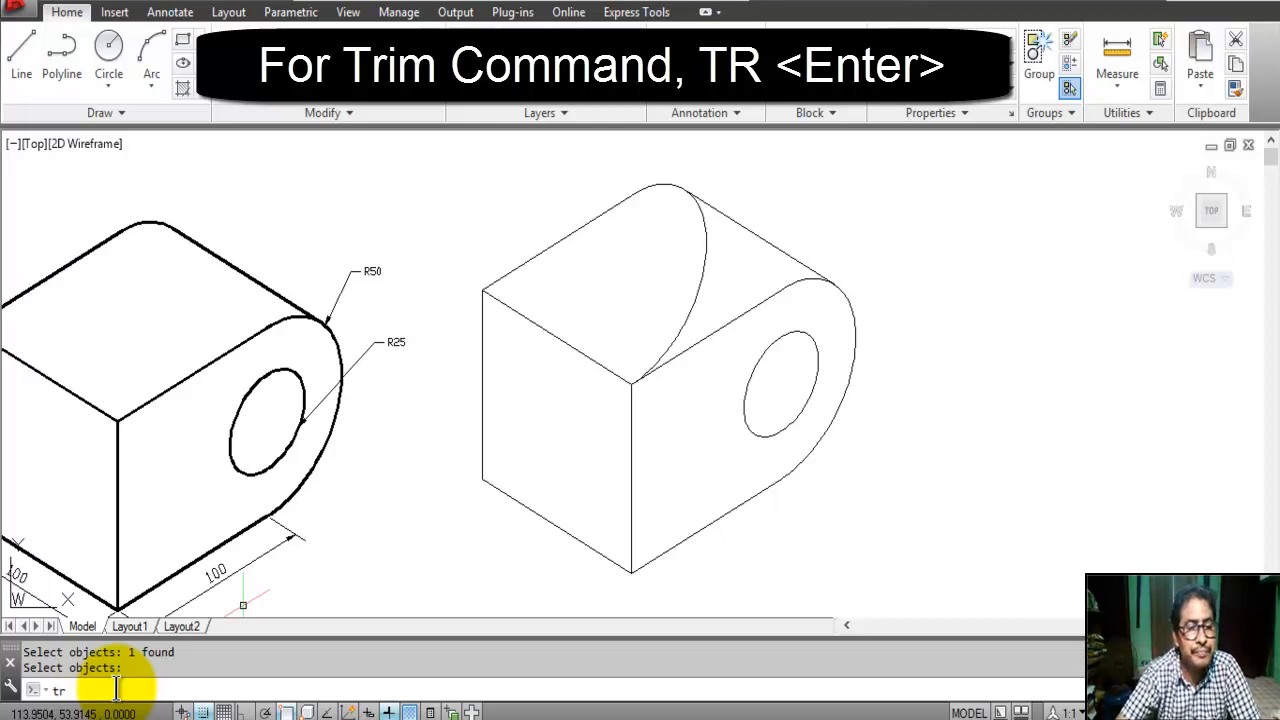
pyautogui.write('tr')
pyautogui.press('Return')
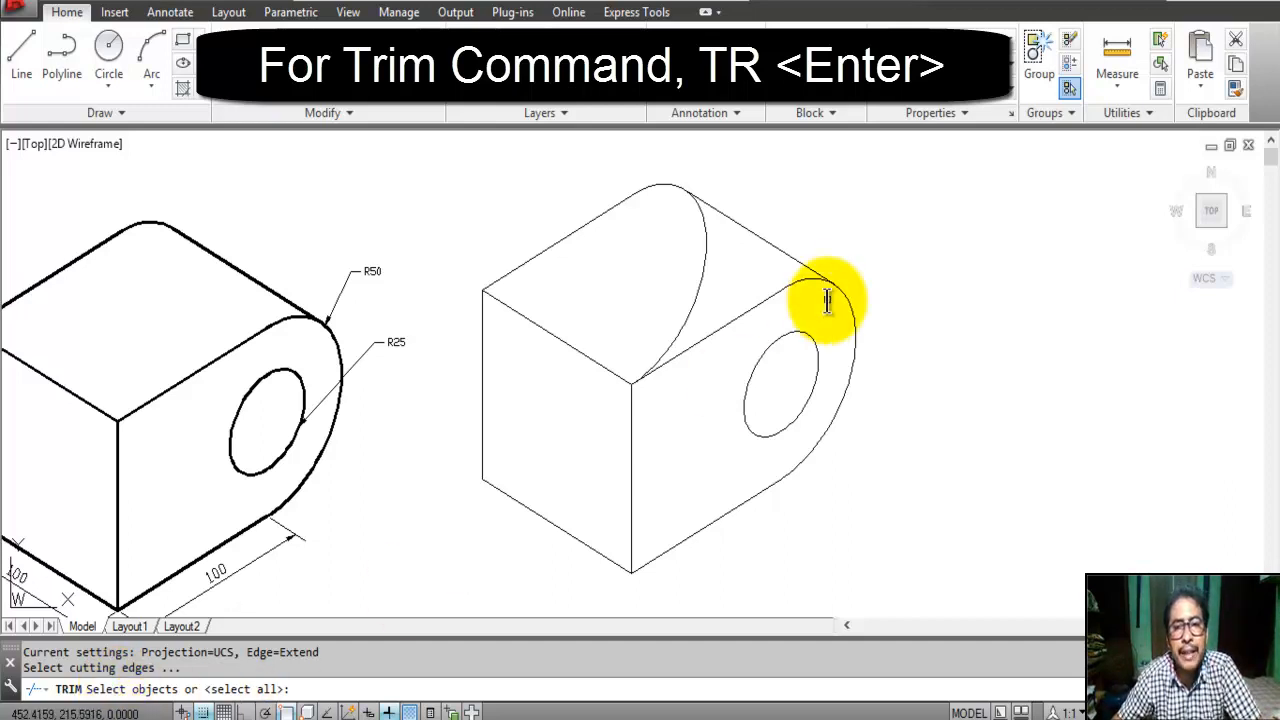
pyautogui.click(741, 226)
pyautogui.press('Return')
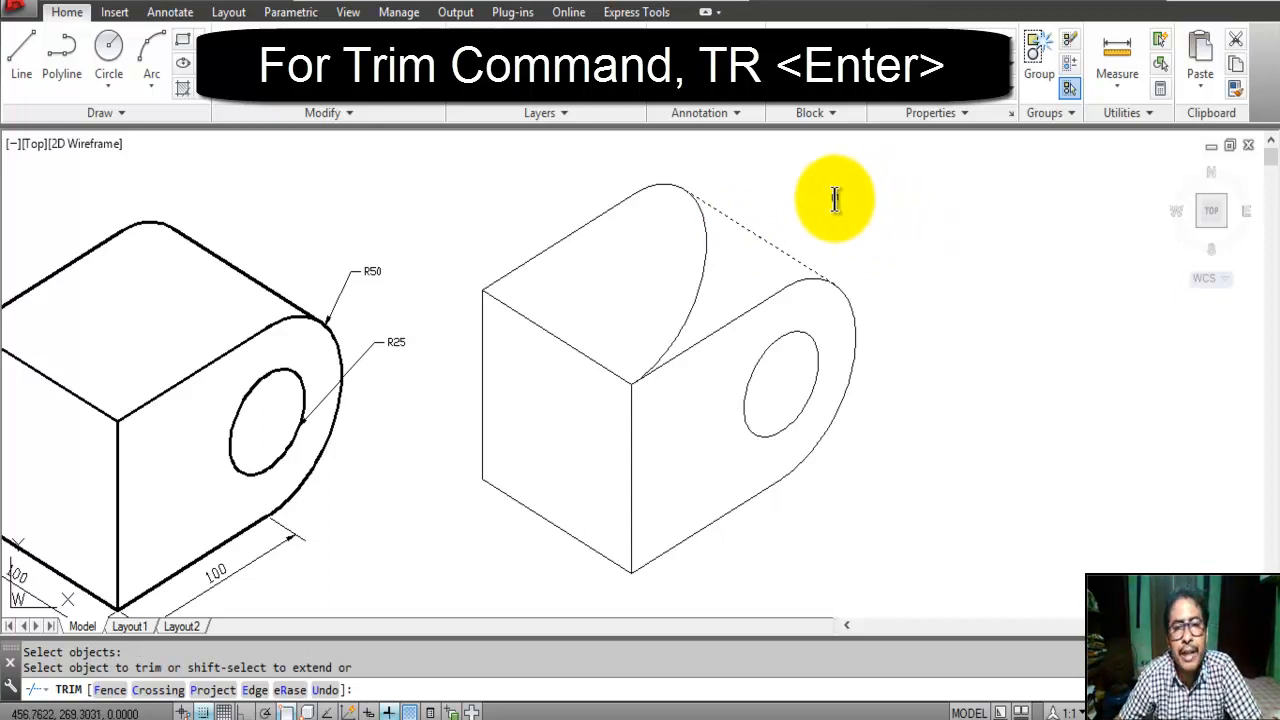
pyautogui.click(707, 270)
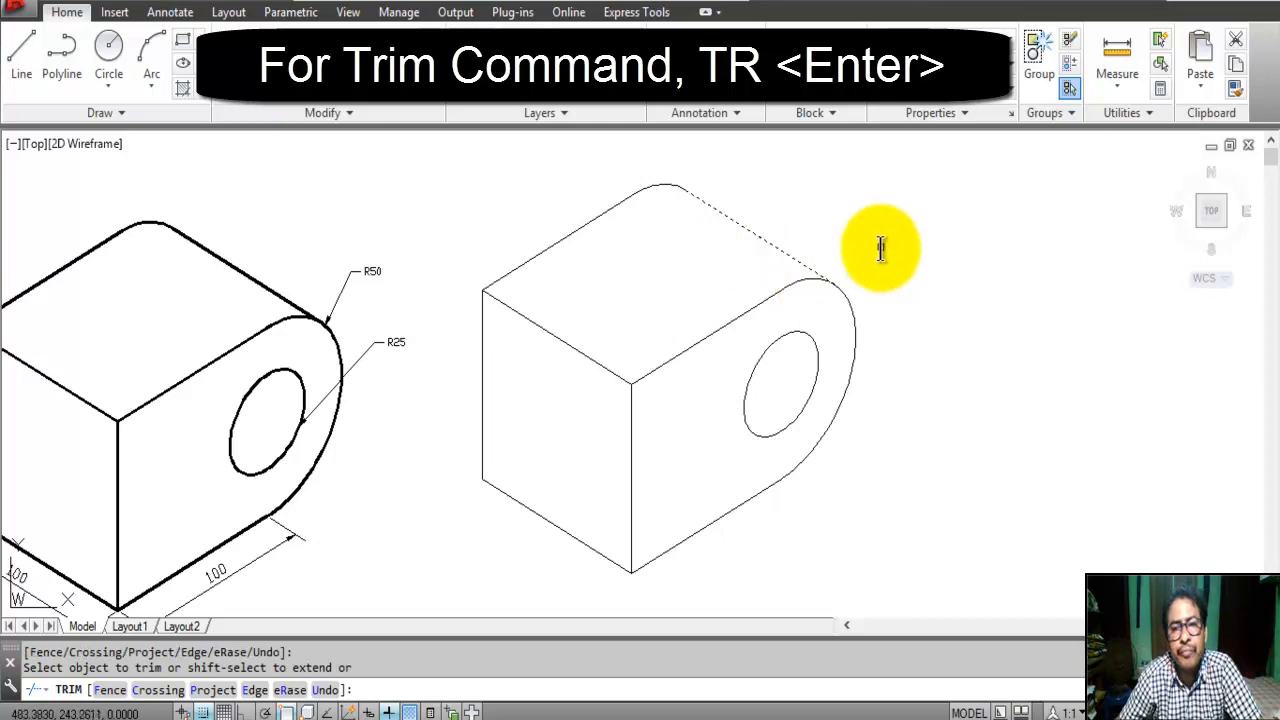
pyautogui.rightClick(885, 250)
pyautogui.click(886, 260)
# - Add an aligned dimension to the new block's left vertical edge, placed outside the left face
pyautogui.moveTo(631, 346)
pyautogui.mouseDown(button='middle')
pyautogui.moveTo(791, 306)
pyautogui.moveTo(776, 308)
pyautogui.mouseUp(button='middle')
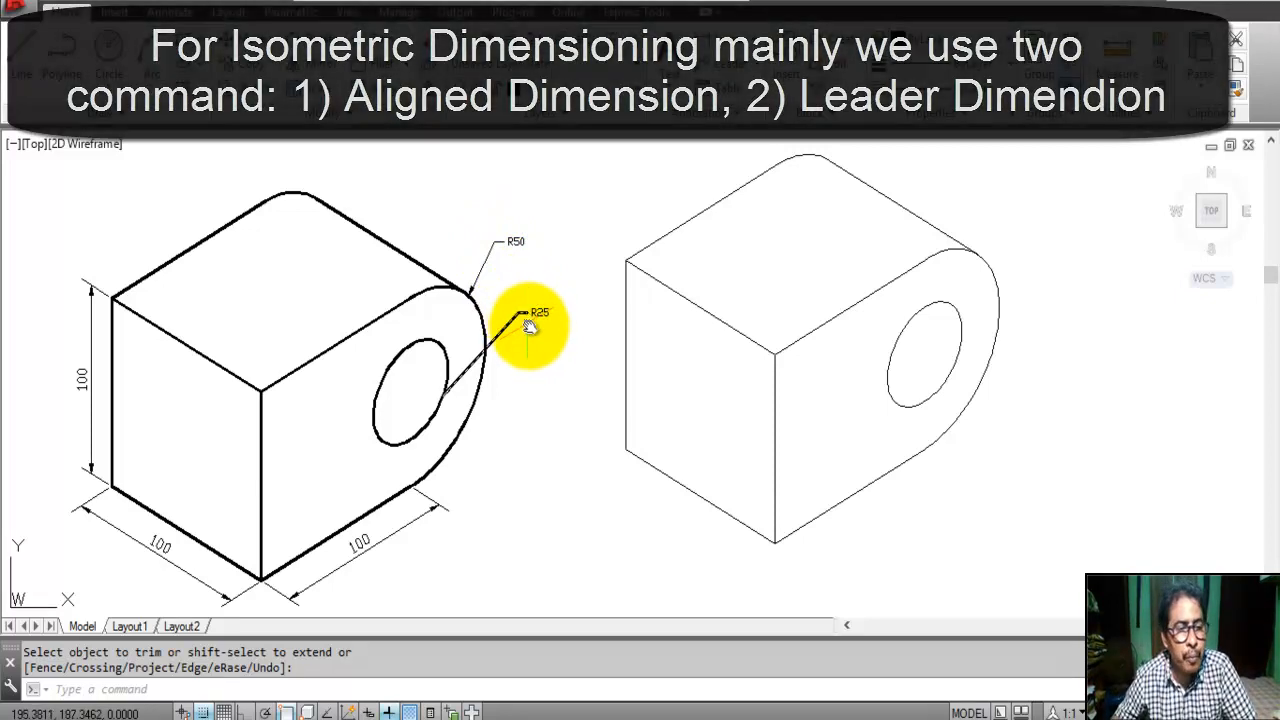
pyautogui.click(61, 687)
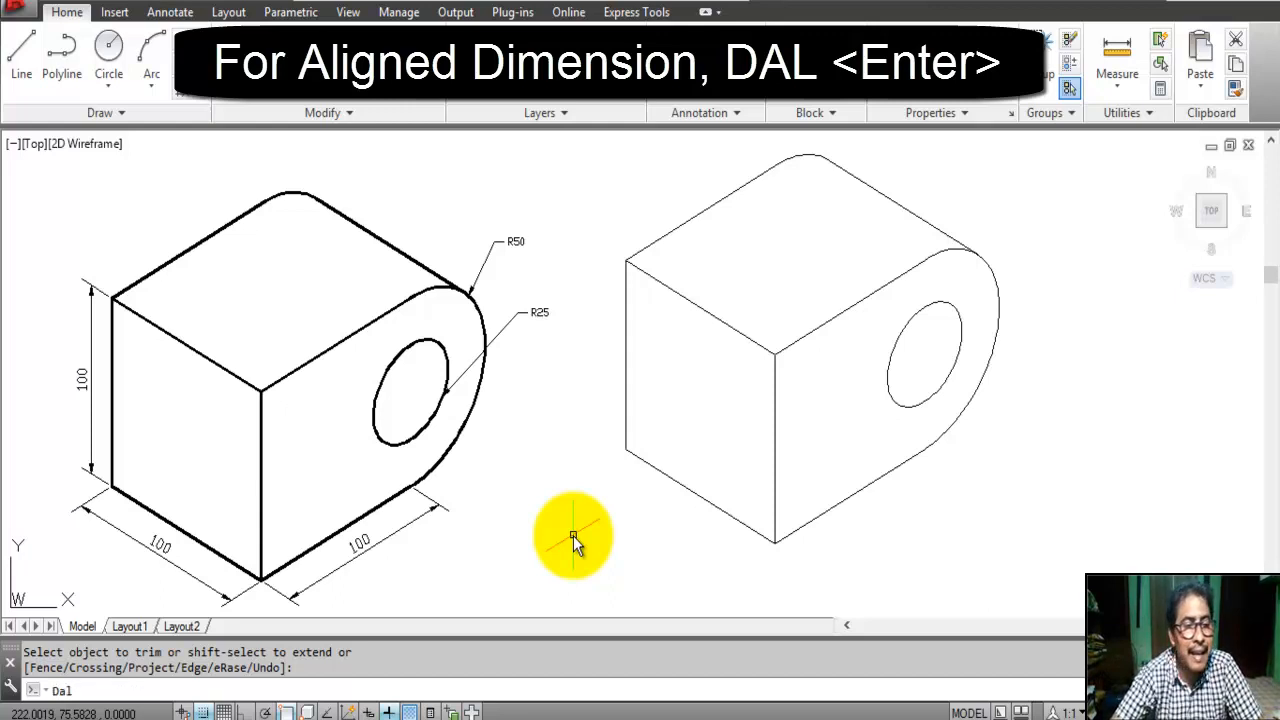
pyautogui.press('Return')
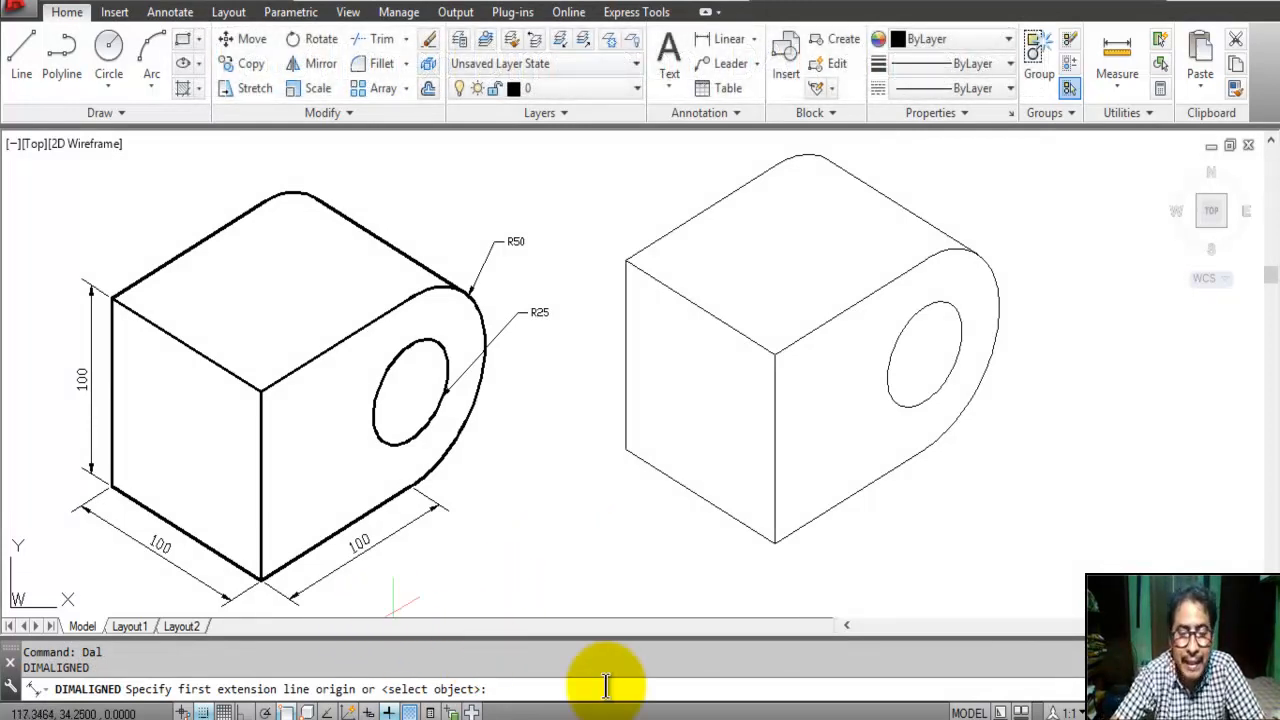
pyautogui.press('Return')
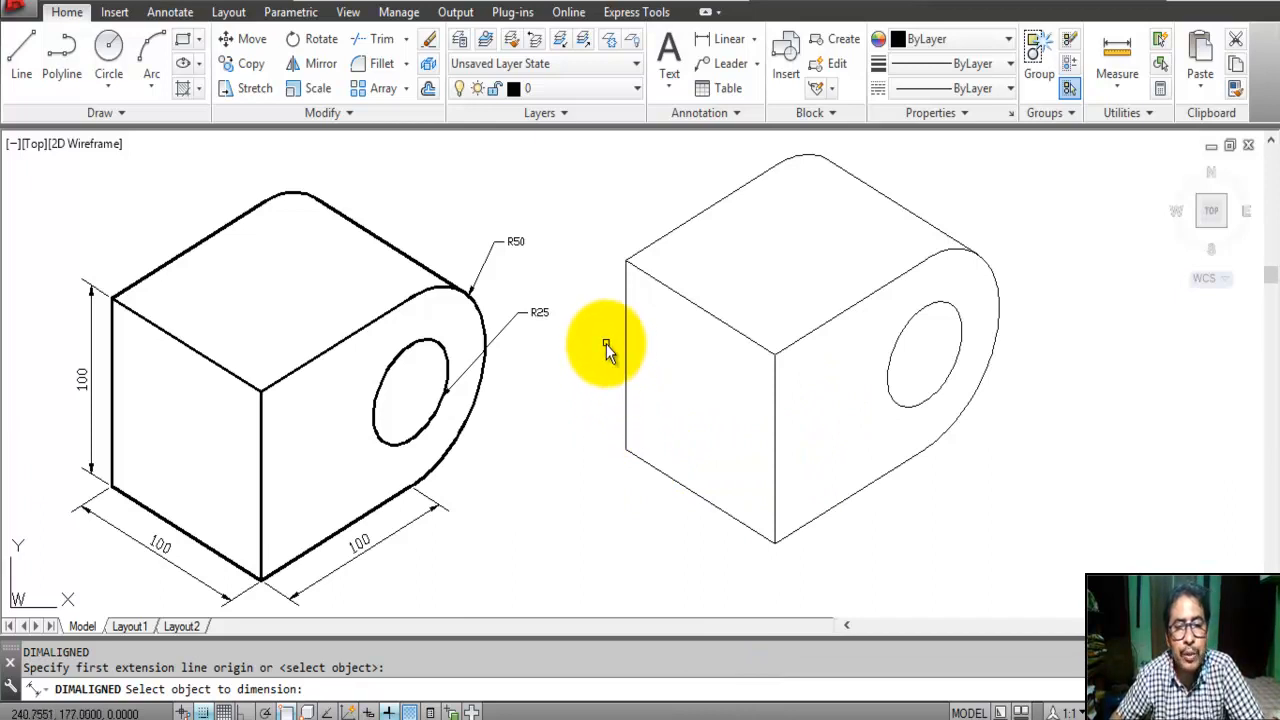
pyautogui.click(624, 362)
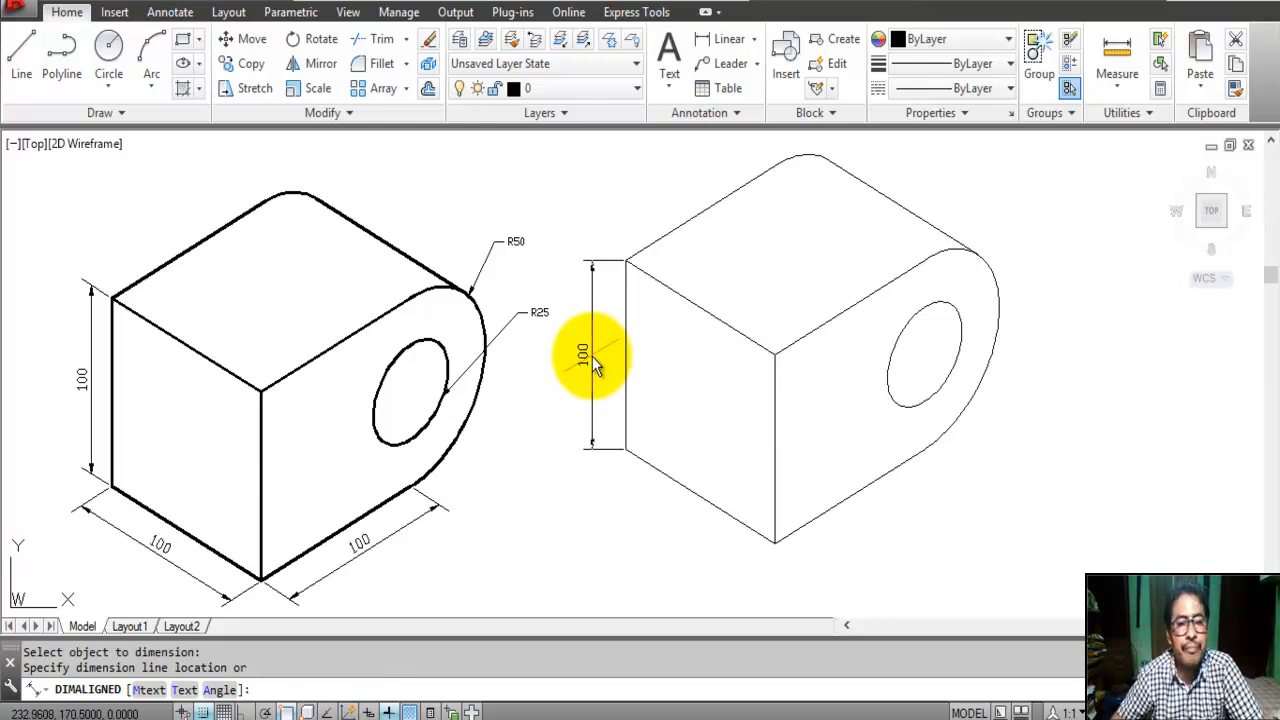
pyautogui.click(592, 356)
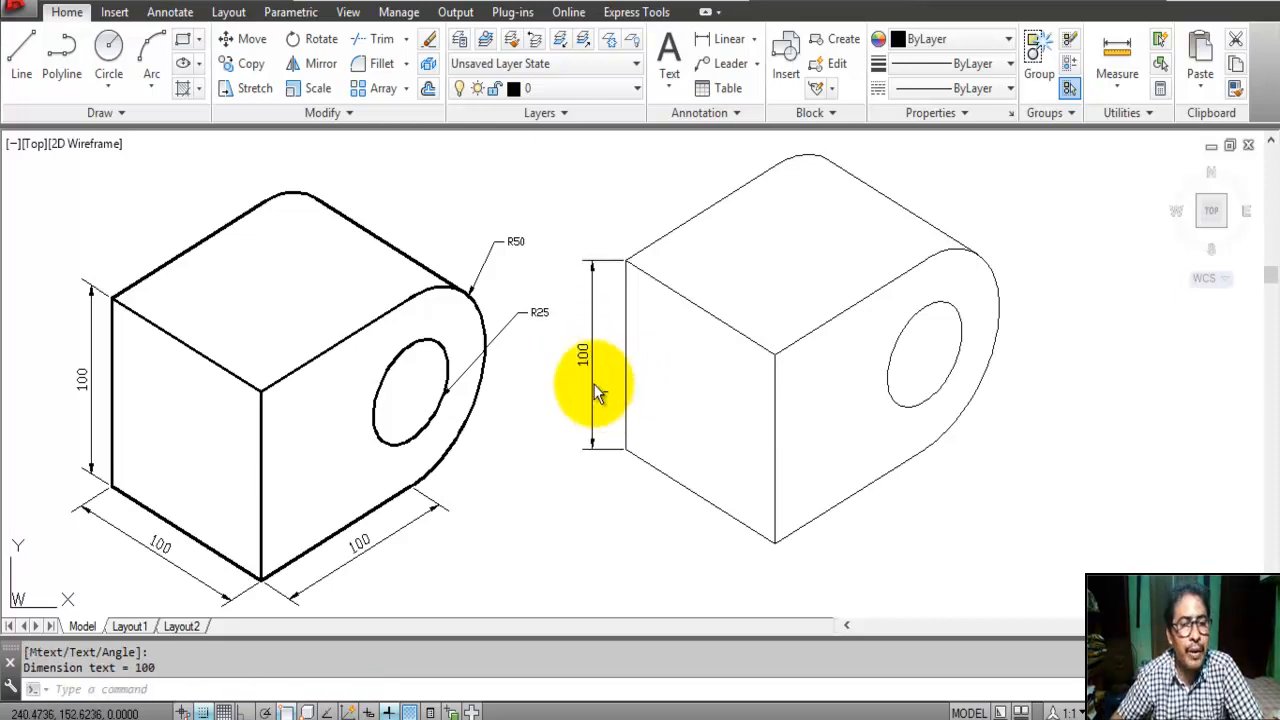
# - Add an aligned dimension to the left face's bottom edge, placed below the block
pyautogui.rightClick(554, 216)
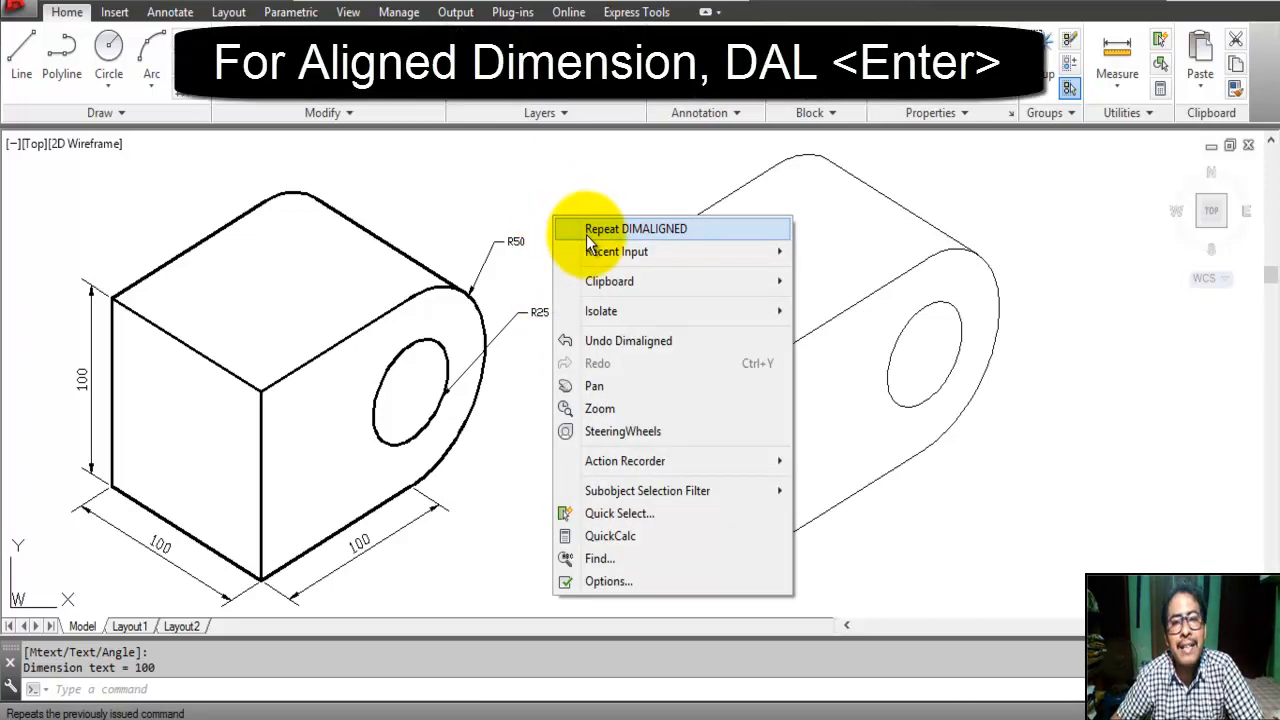
pyautogui.click(592, 232)
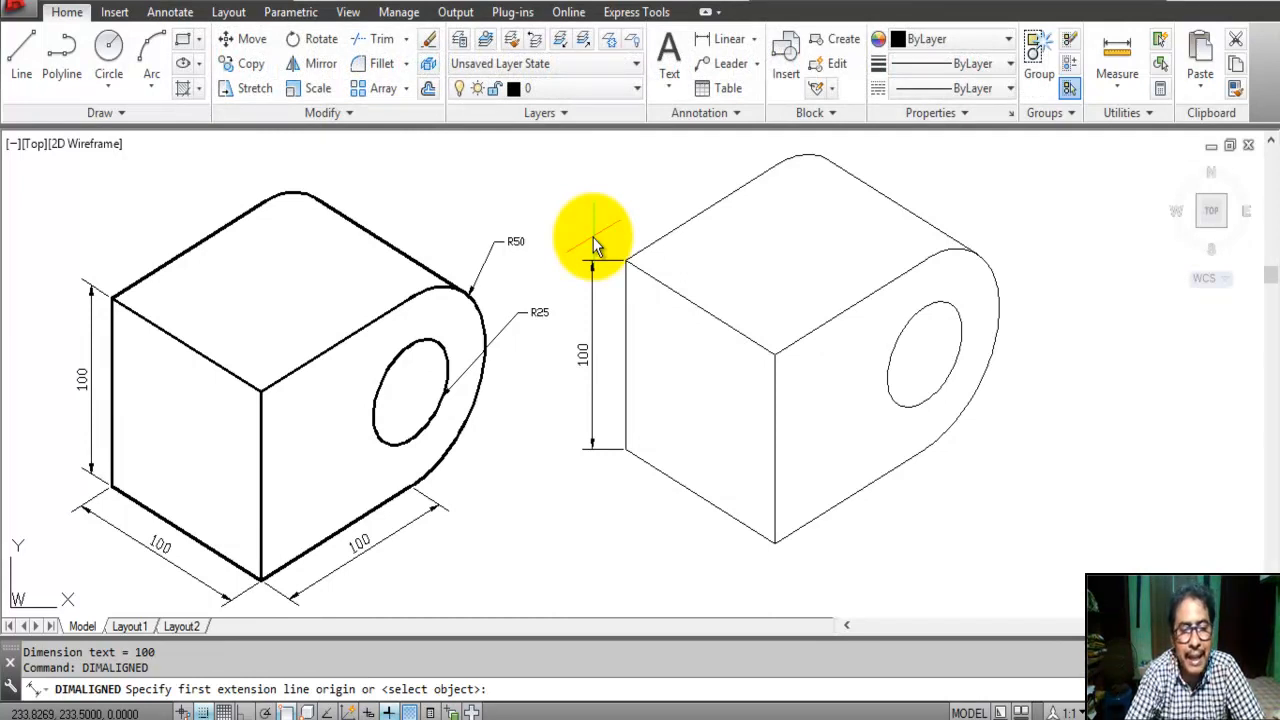
pyautogui.press('Return')
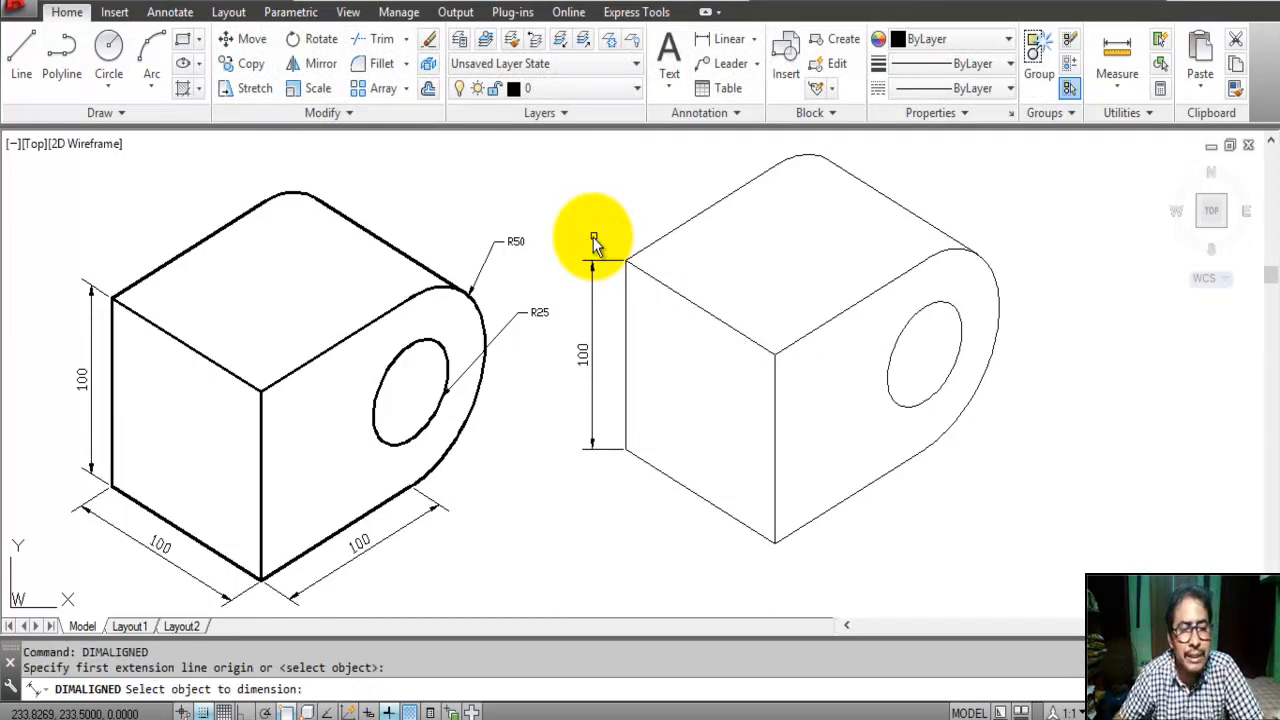
pyautogui.click(684, 493)
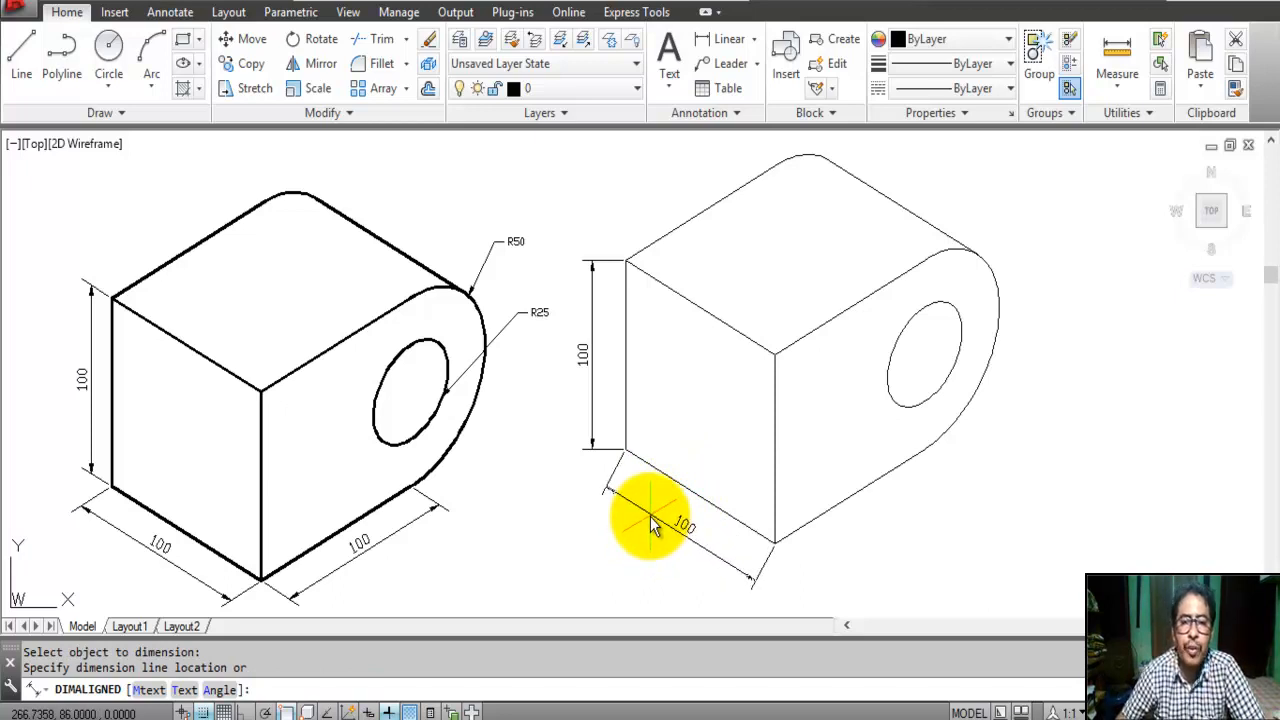
pyautogui.click(650, 525)
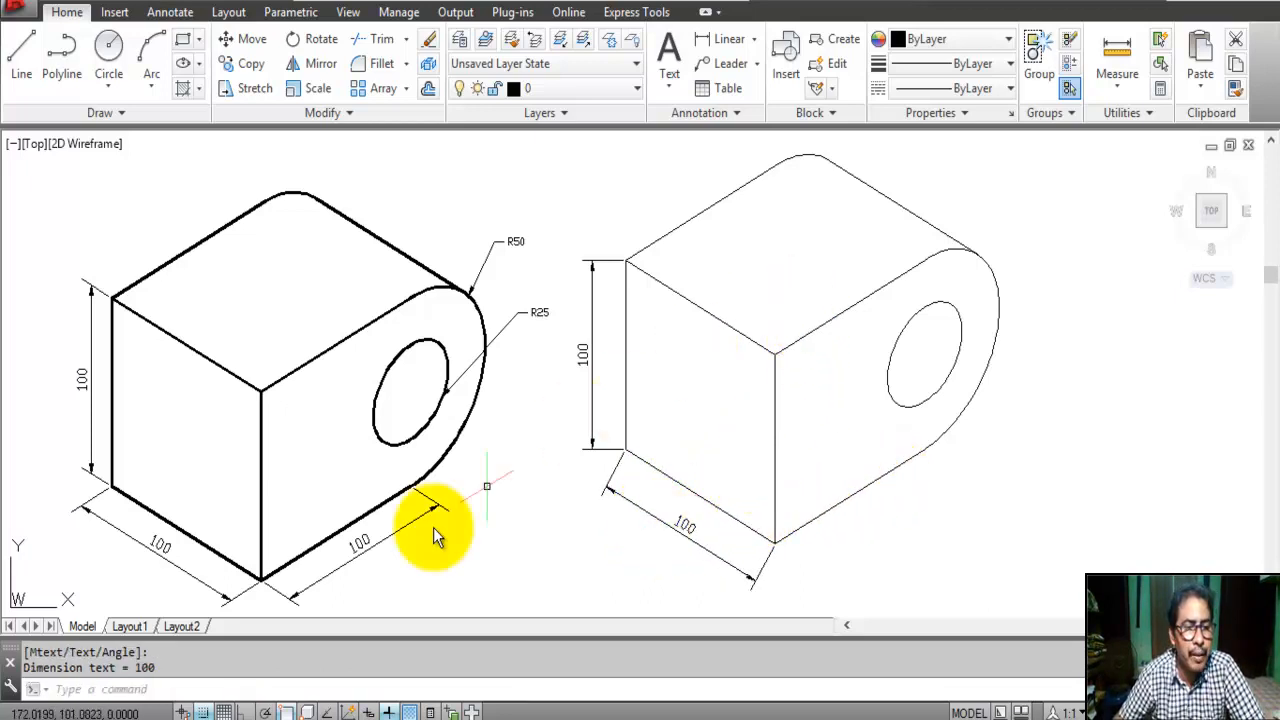
# - Add an aligned dimension to the right face's straight bottom edge, placed below the block
pyautogui.click(89, 690)
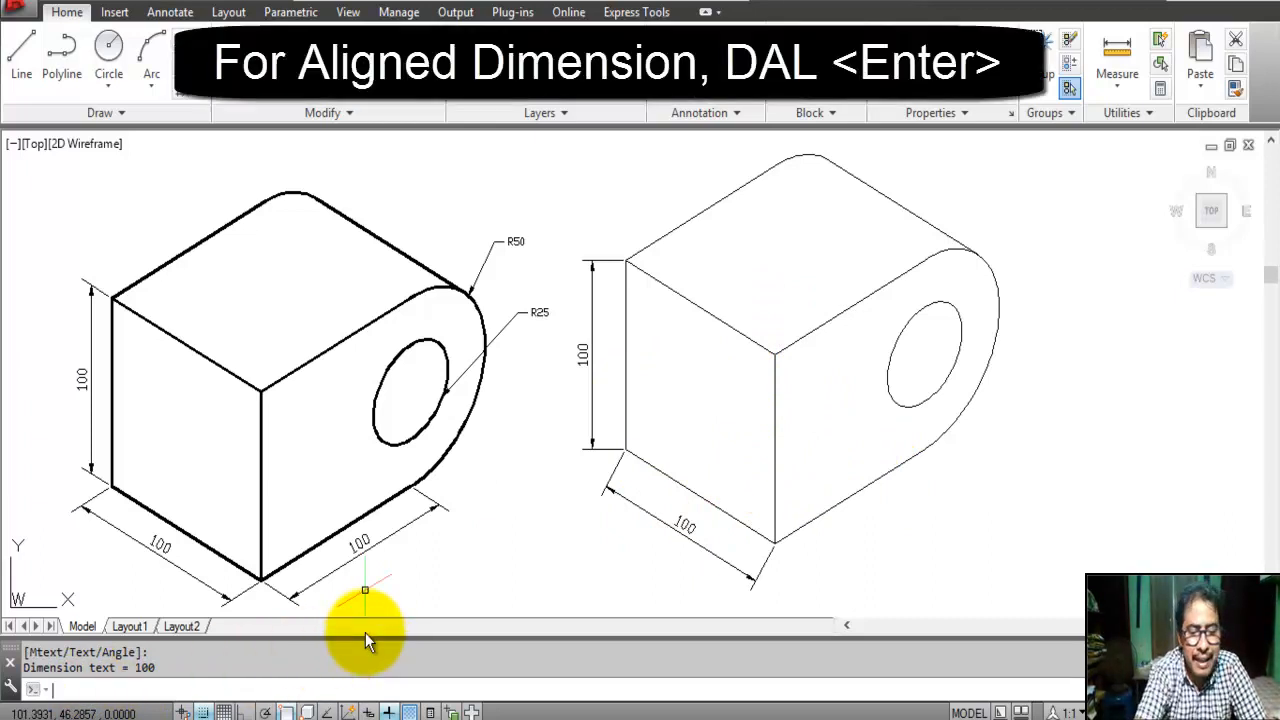
pyautogui.write('dal')
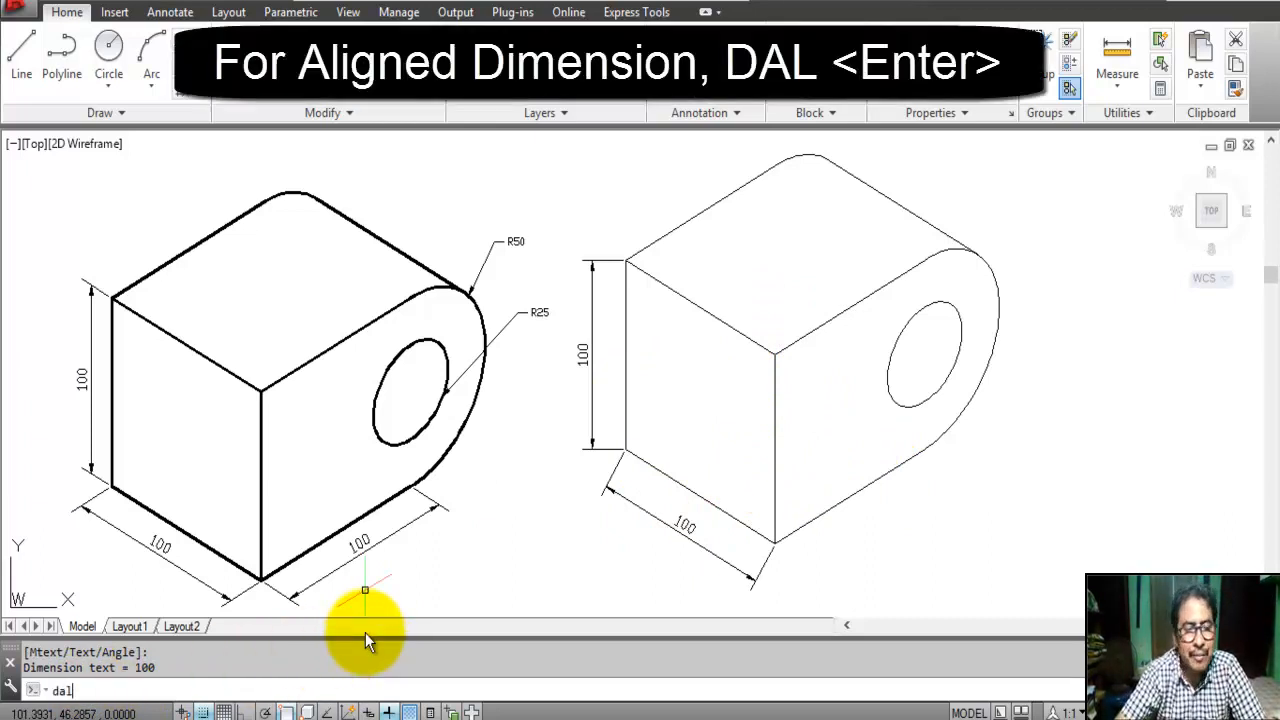
pyautogui.press('Return')
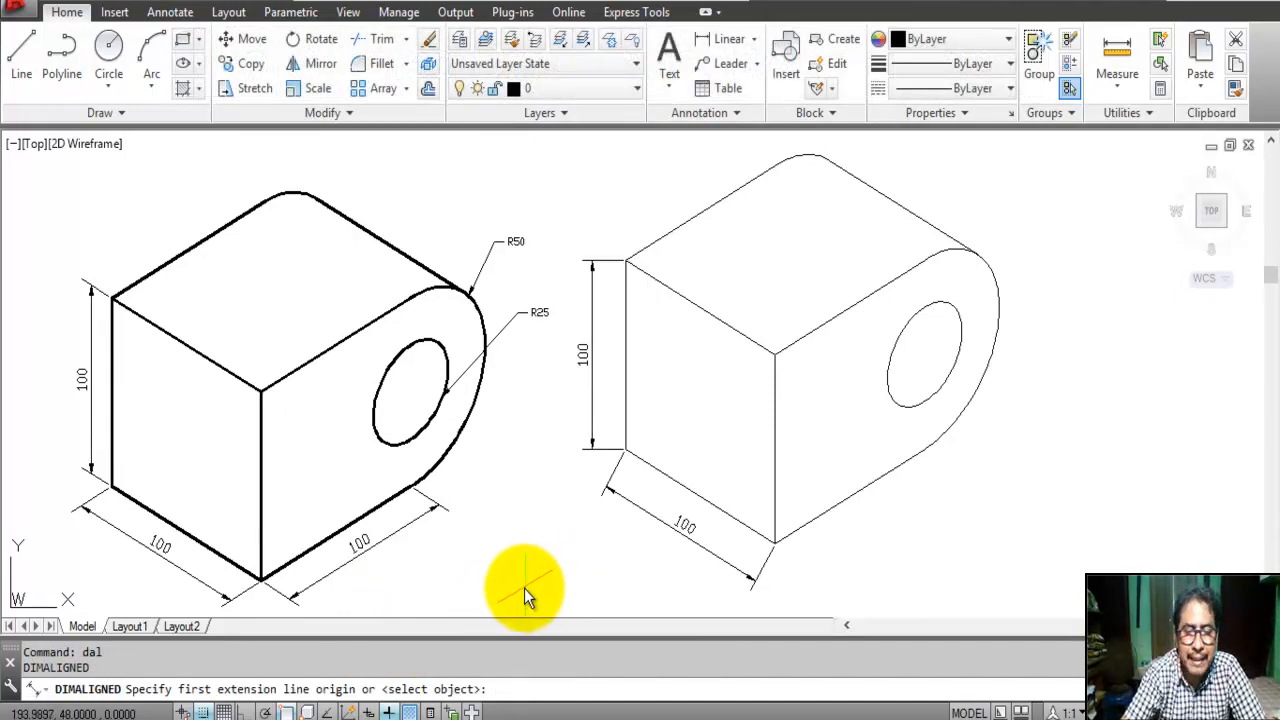
pyautogui.press('Return')
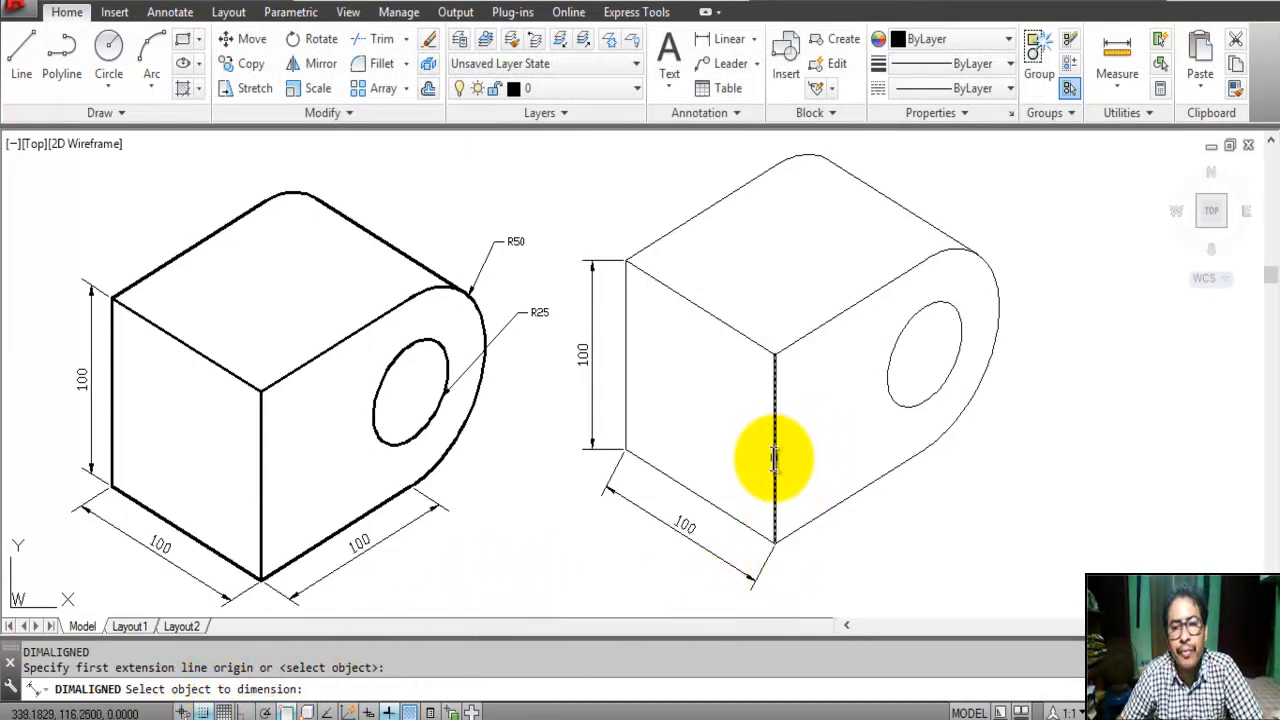
pyautogui.click(846, 493)
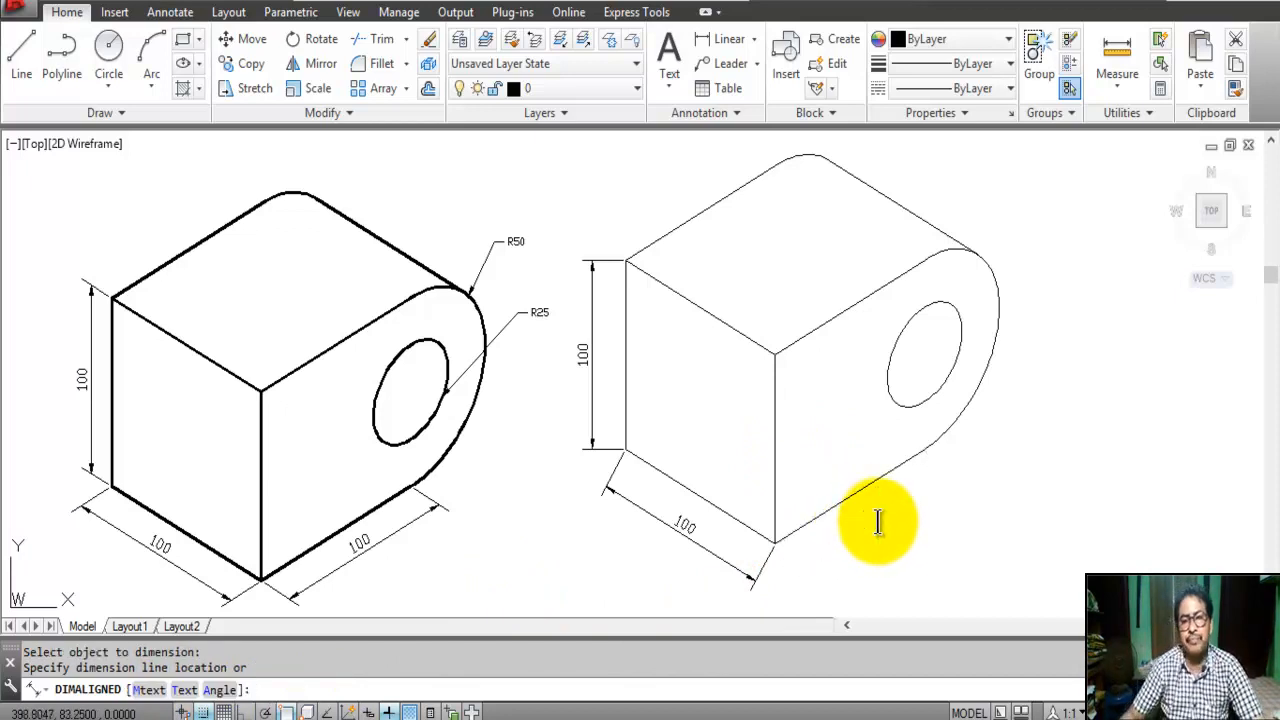
pyautogui.click(879, 521)
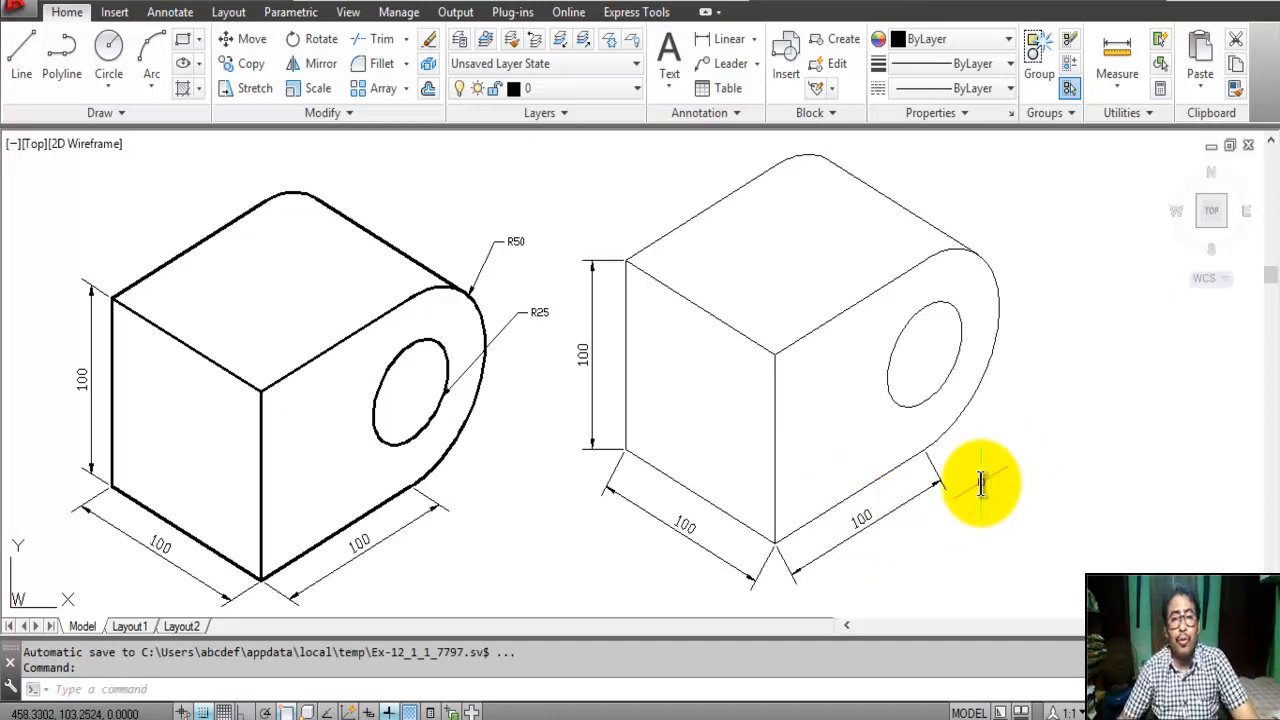
pyautogui.press('Escape')
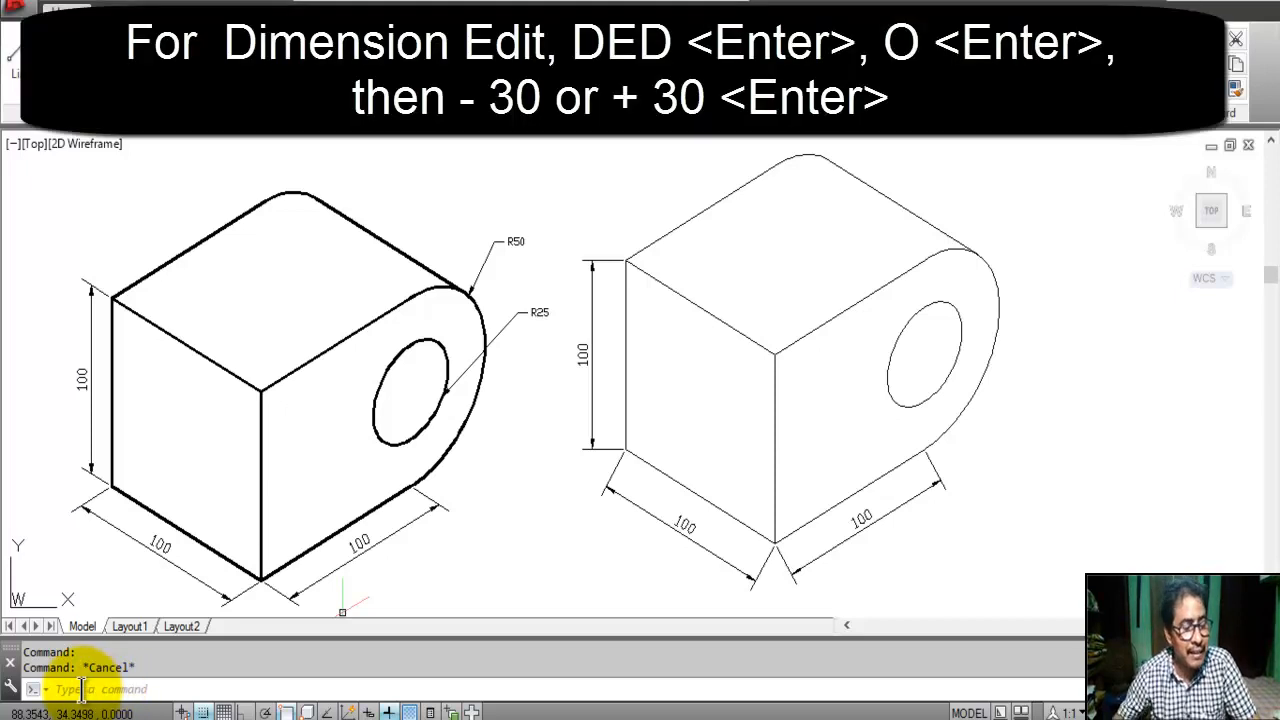
# - Oblique the vertical dimension at the new block's left edge with an obliquing angle of -30 degrees
pyautogui.click(82, 689)
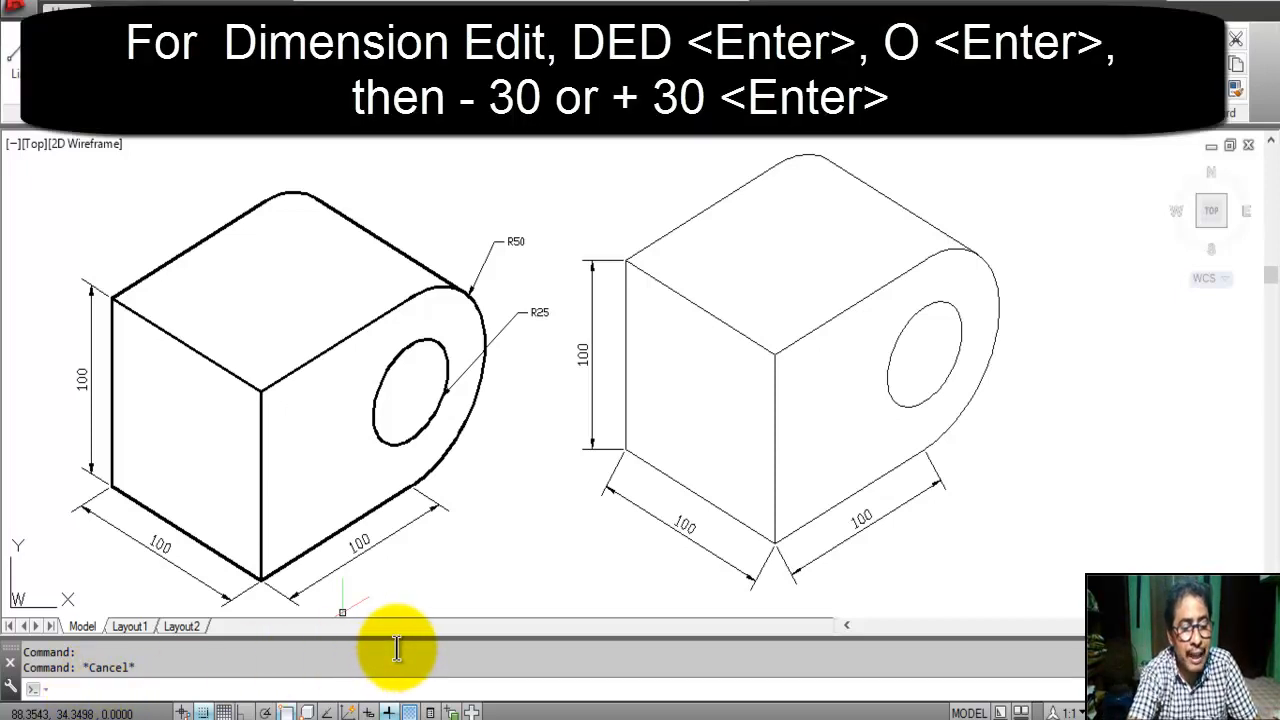
pyautogui.write('ded')
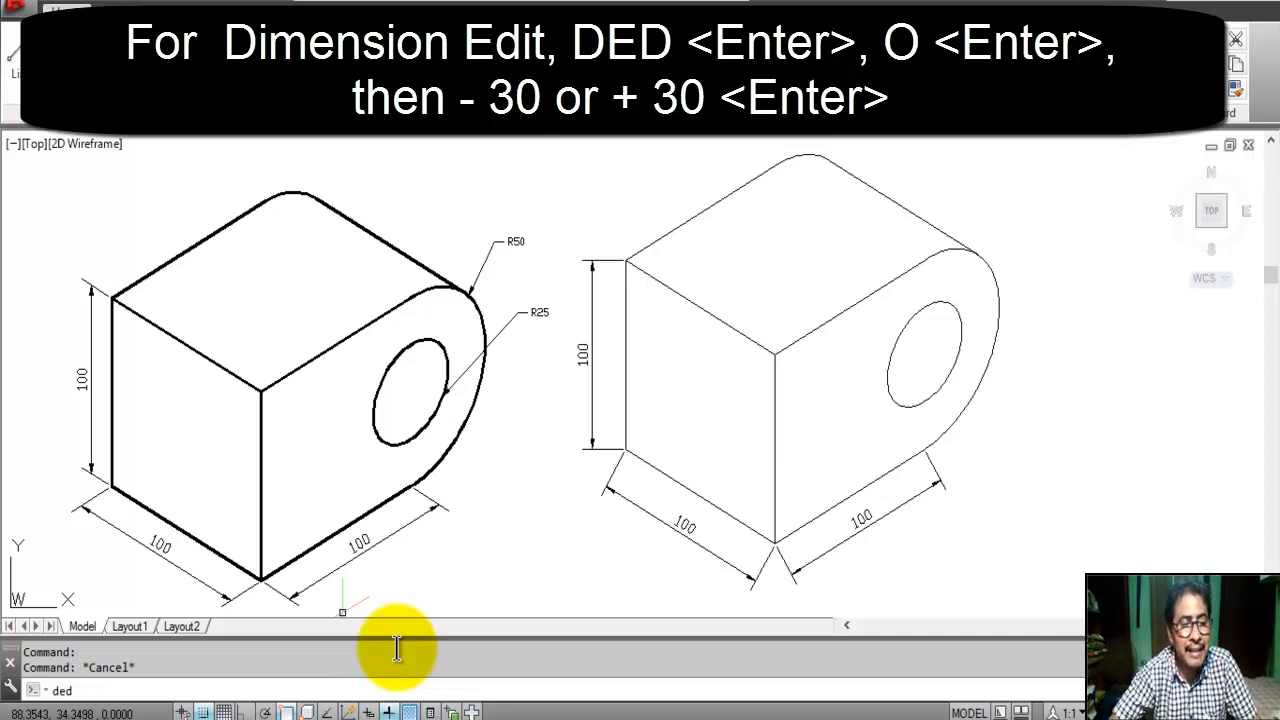
pyautogui.press('Return')
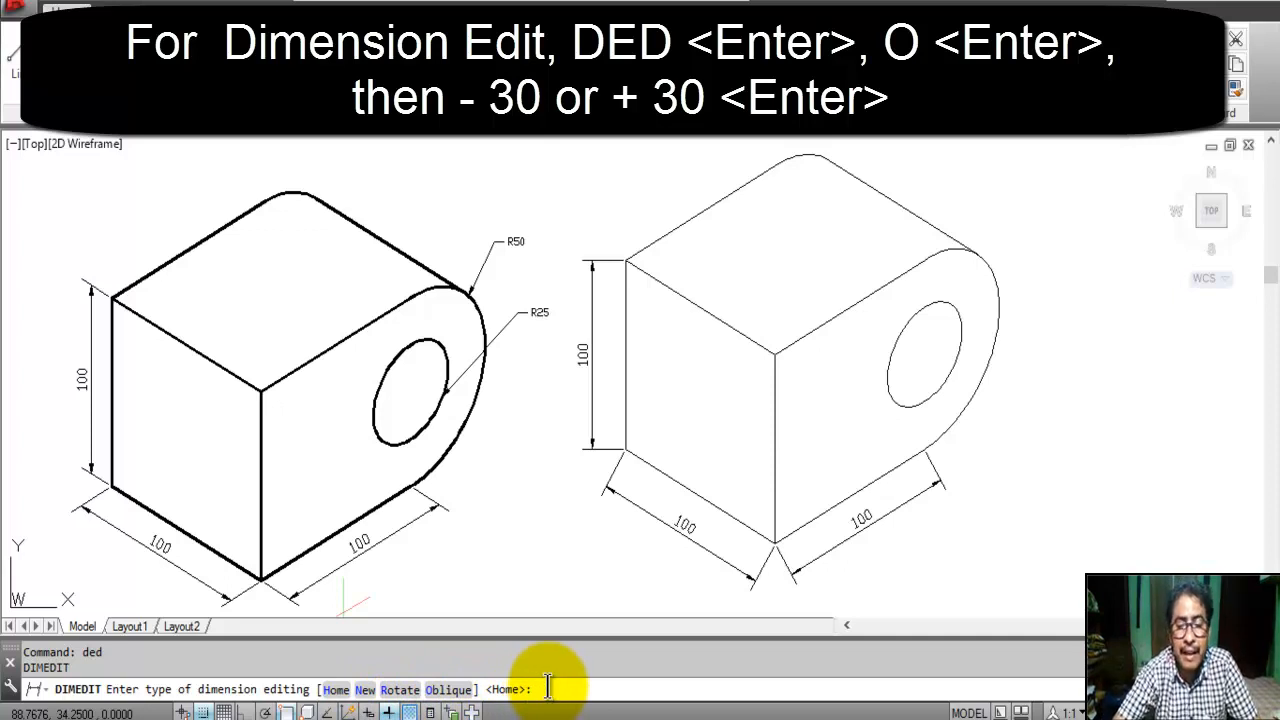
pyautogui.write('o')
pyautogui.press('Return')
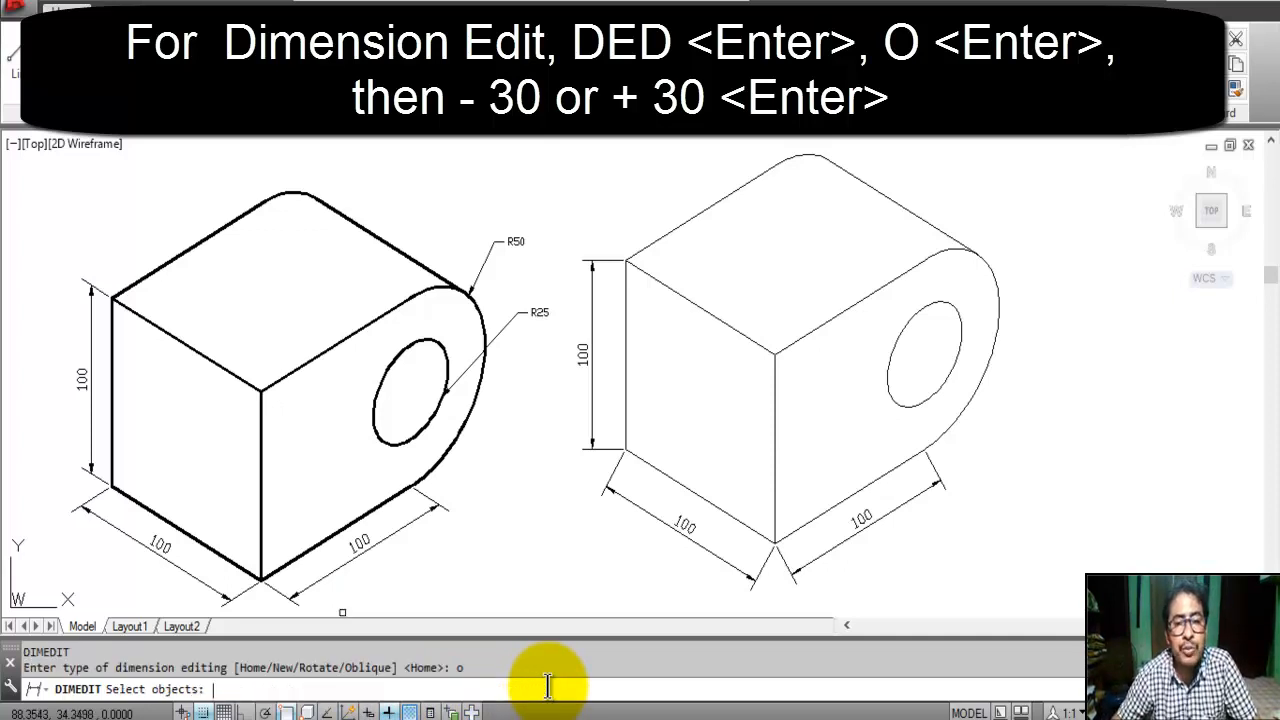
pyautogui.click(589, 408)
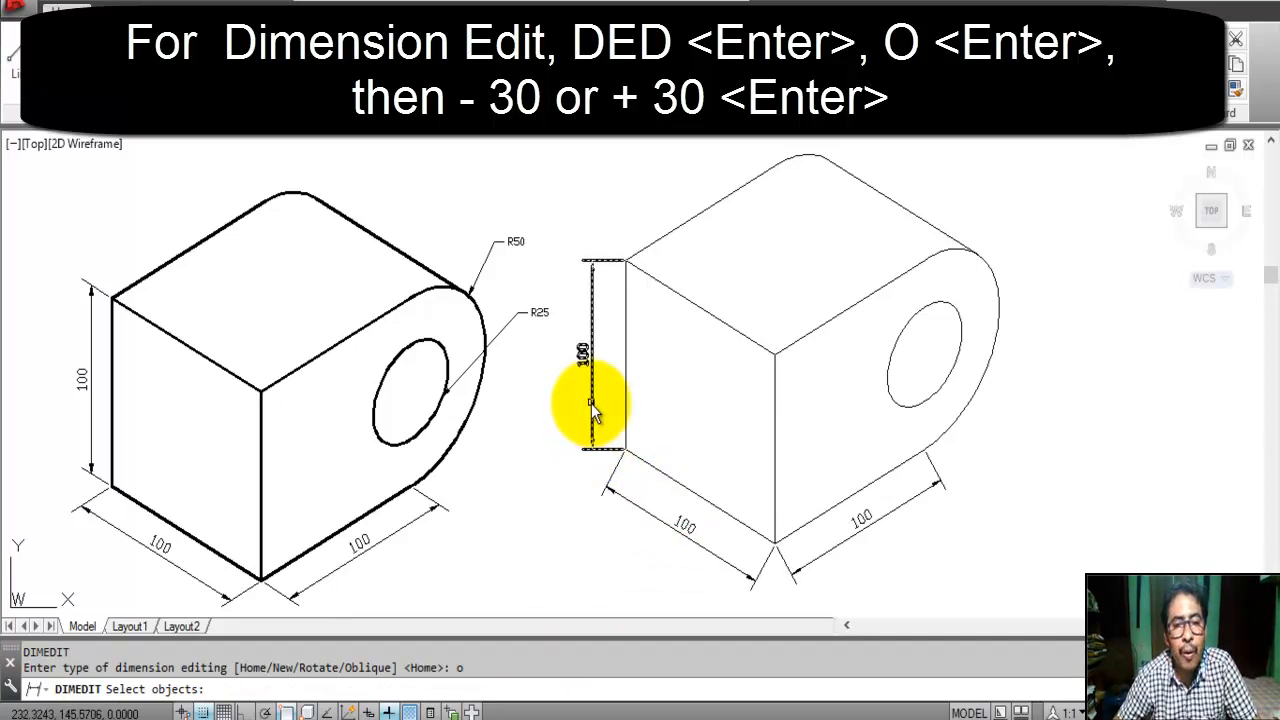
pyautogui.click(580, 415)
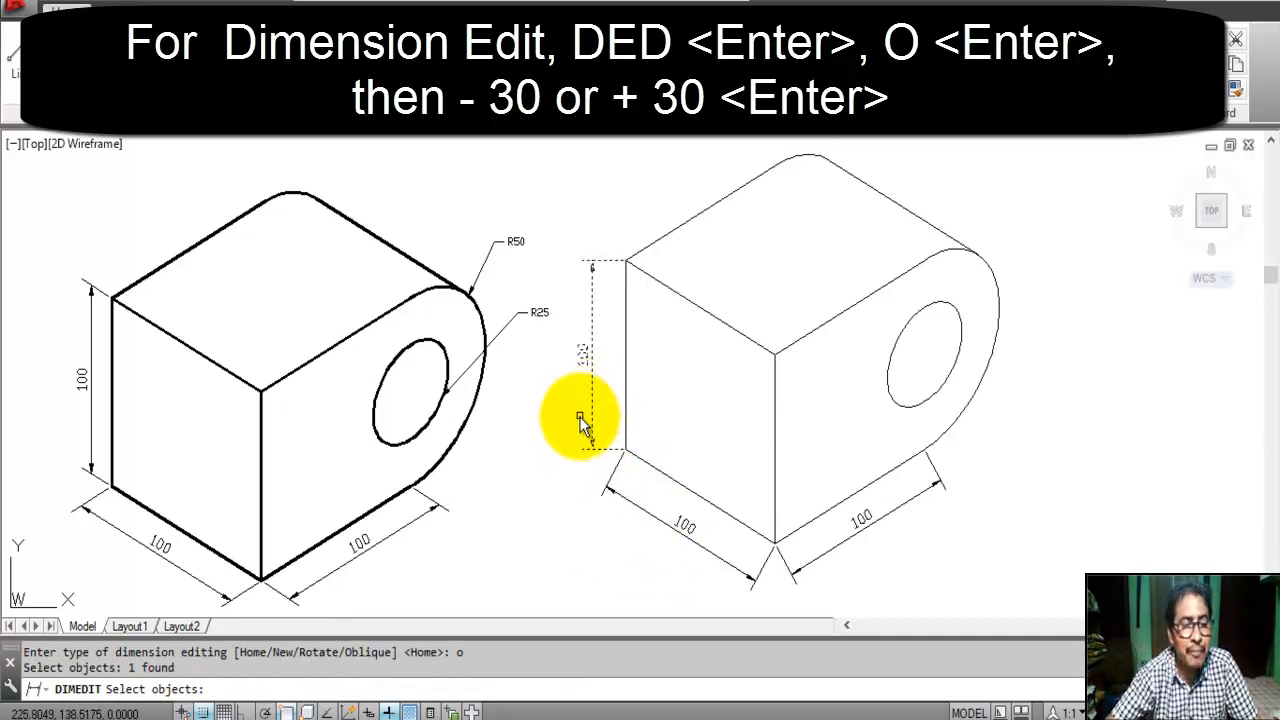
pyautogui.press('Return')
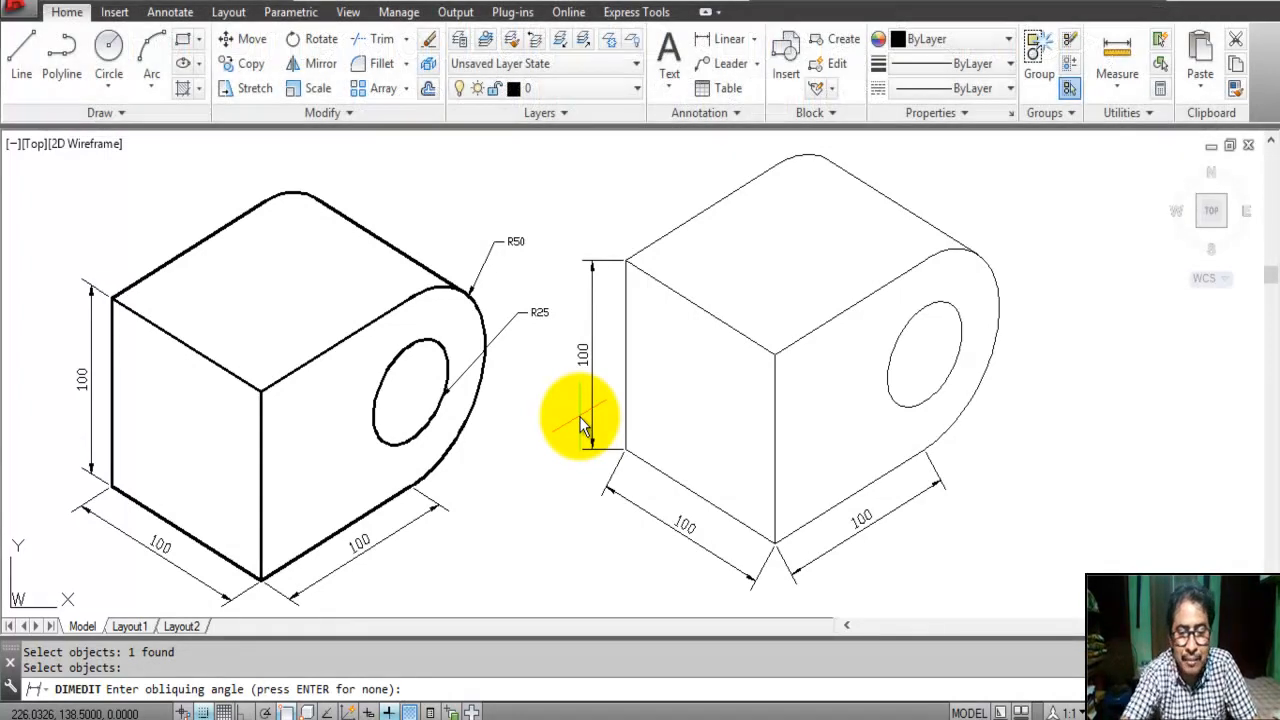
pyautogui.write('30')
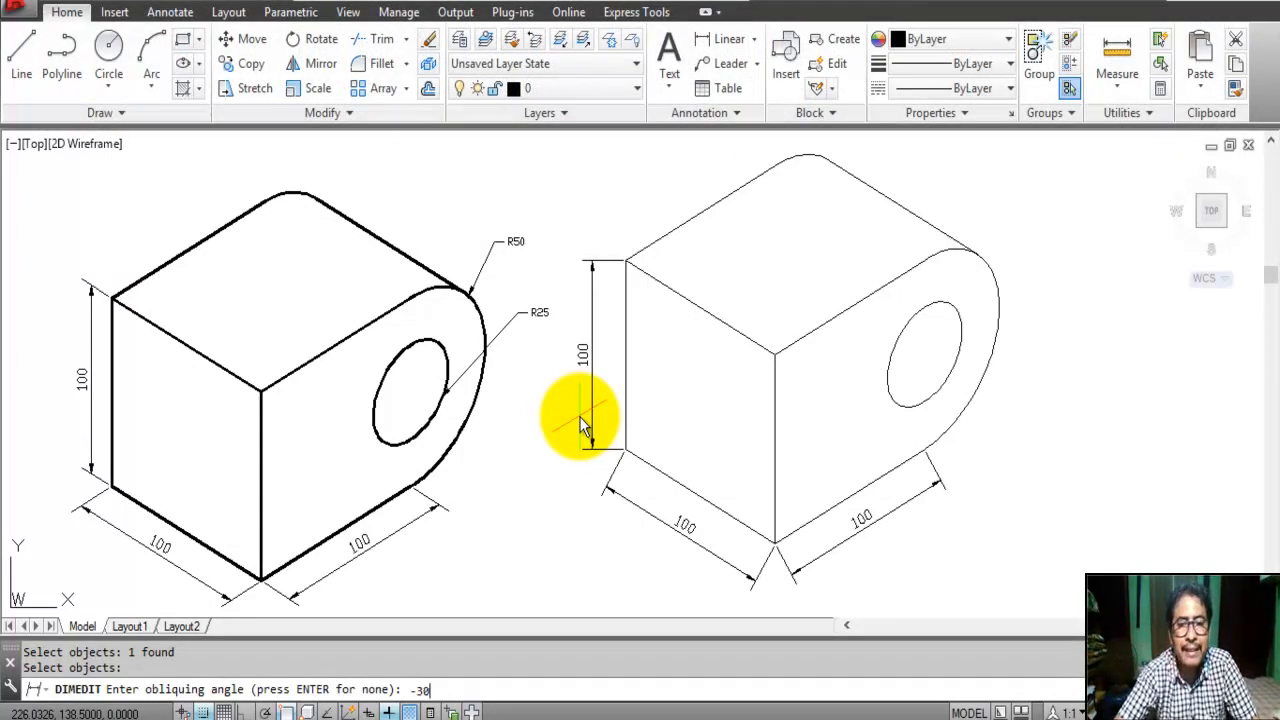
pyautogui.press('Return')
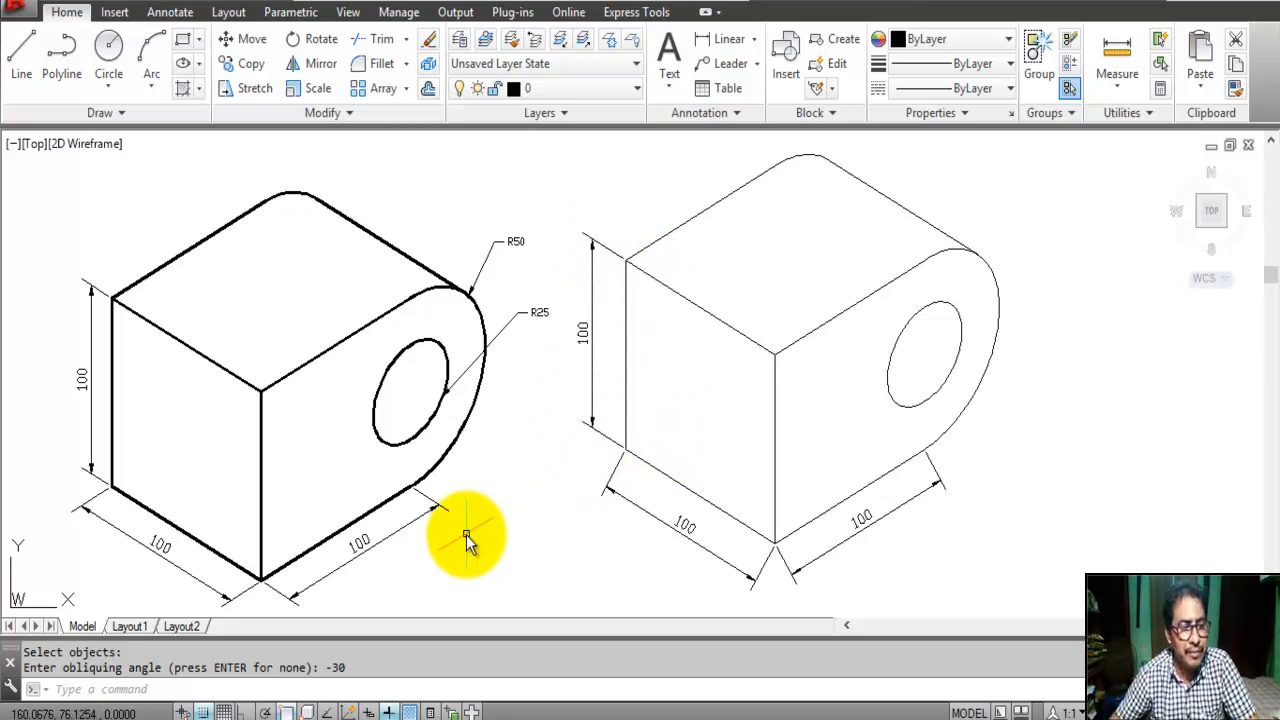
# - Oblique the dimension below the new block's left face with an obliquing angle of 30 degrees
pyautogui.click(68, 688)
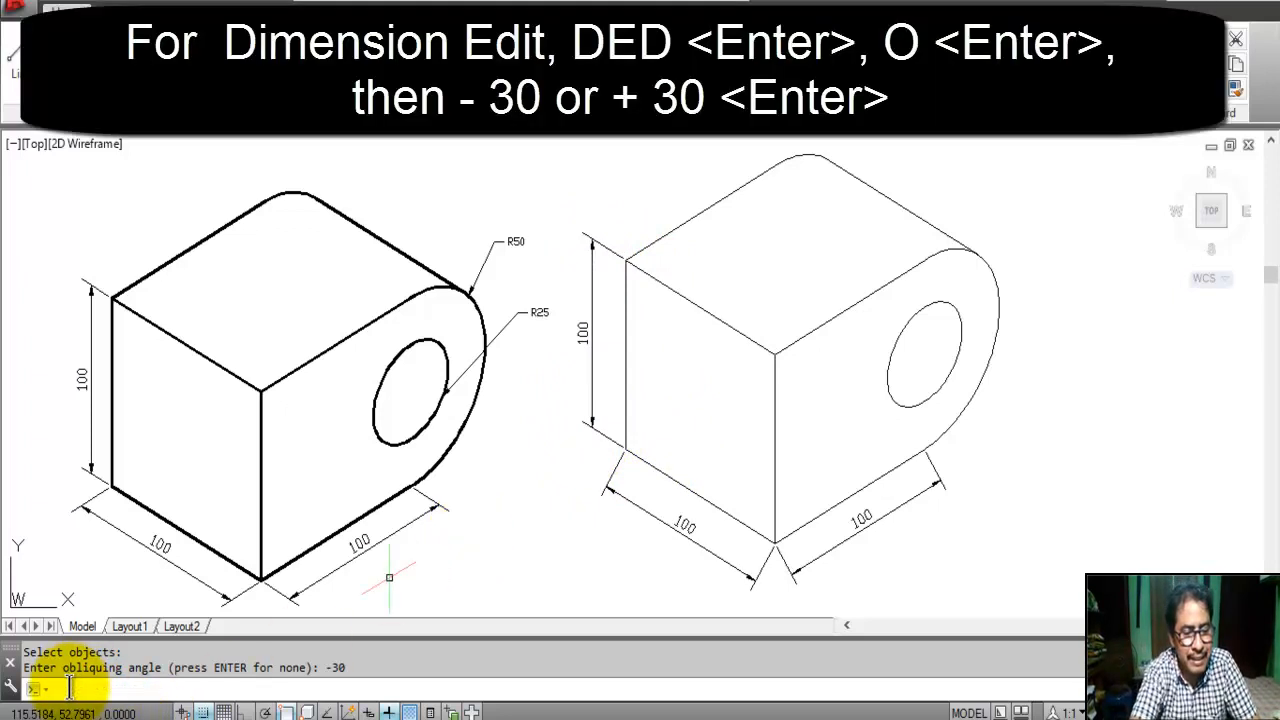
pyautogui.write('de')
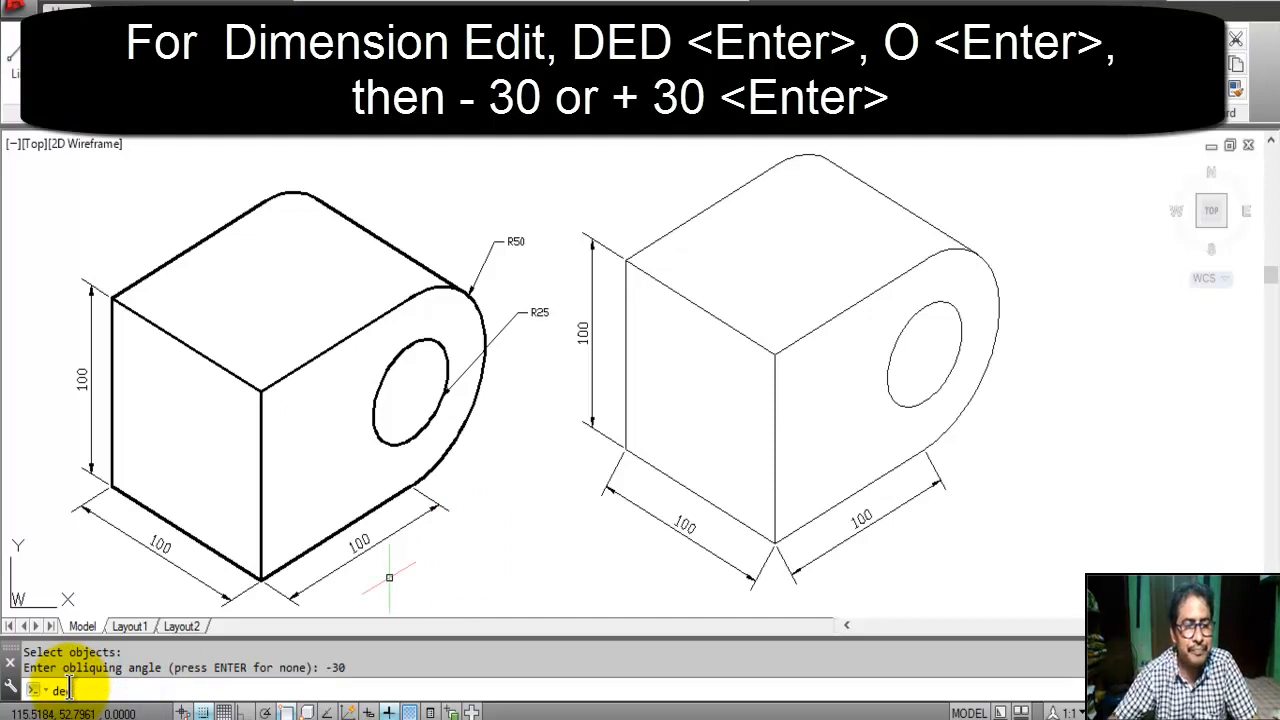
pyautogui.write('d')
pyautogui.press('Return')
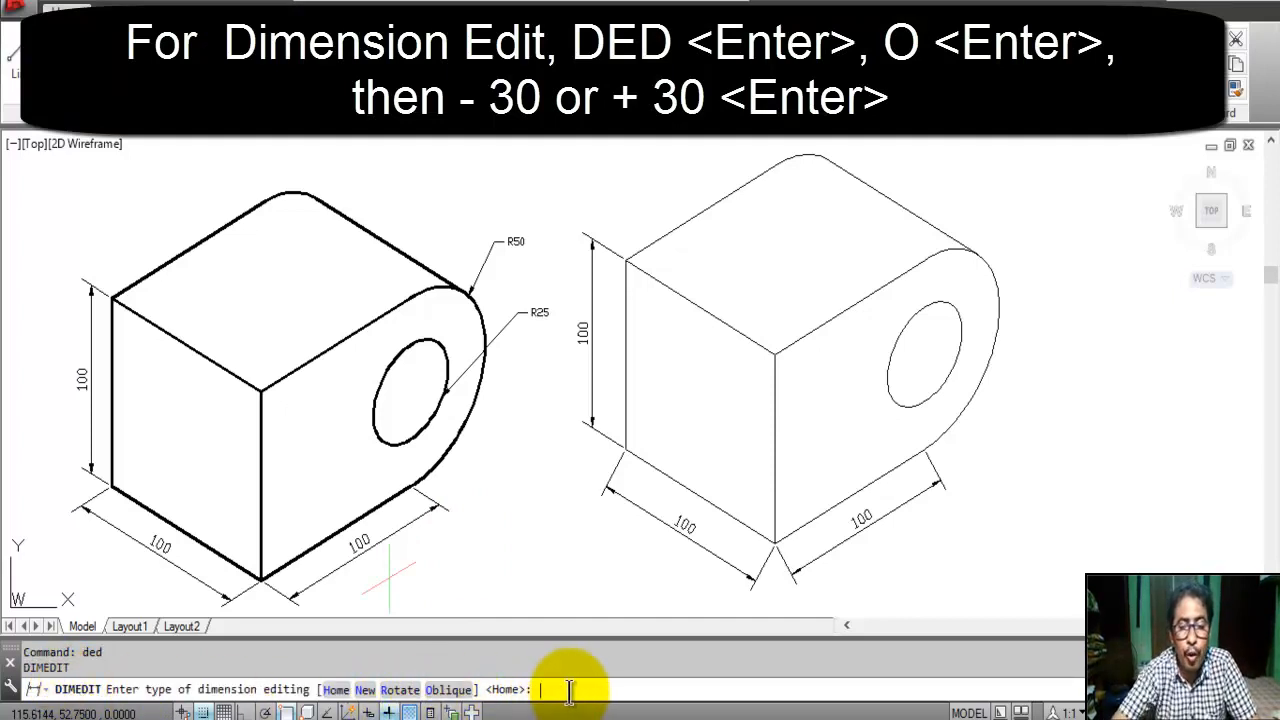
pyautogui.write('o')
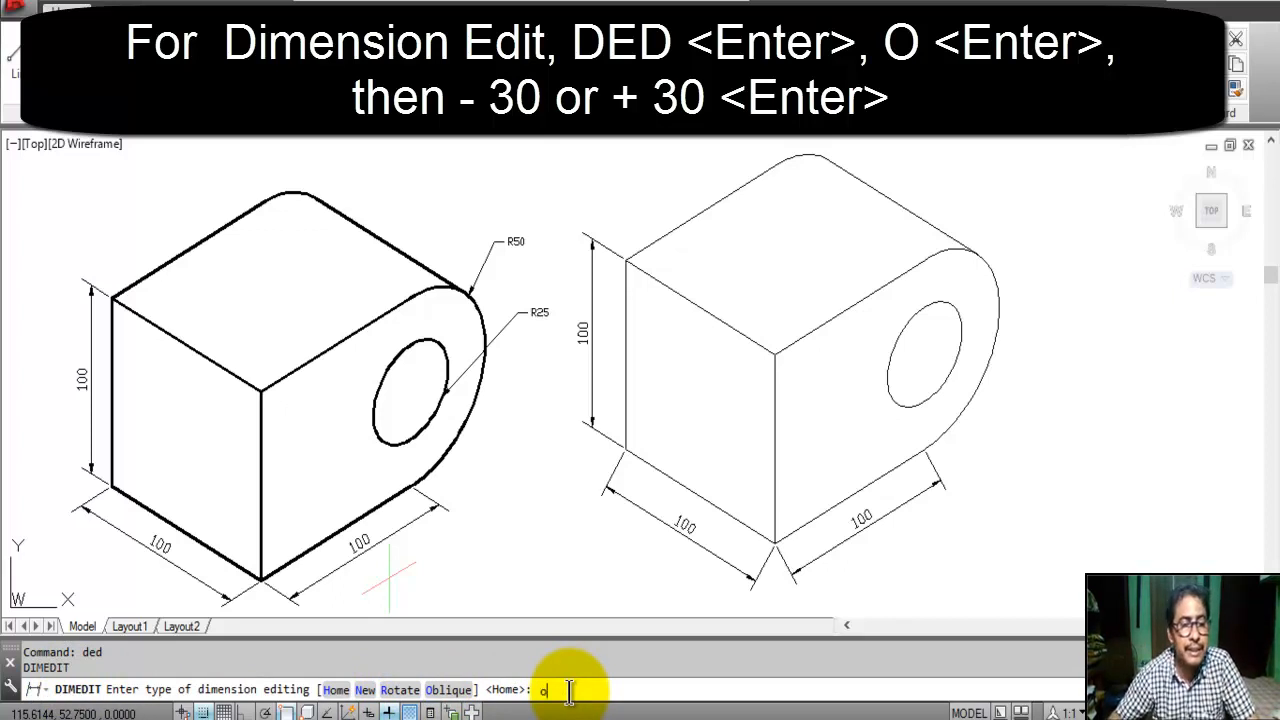
pyautogui.press('Return')
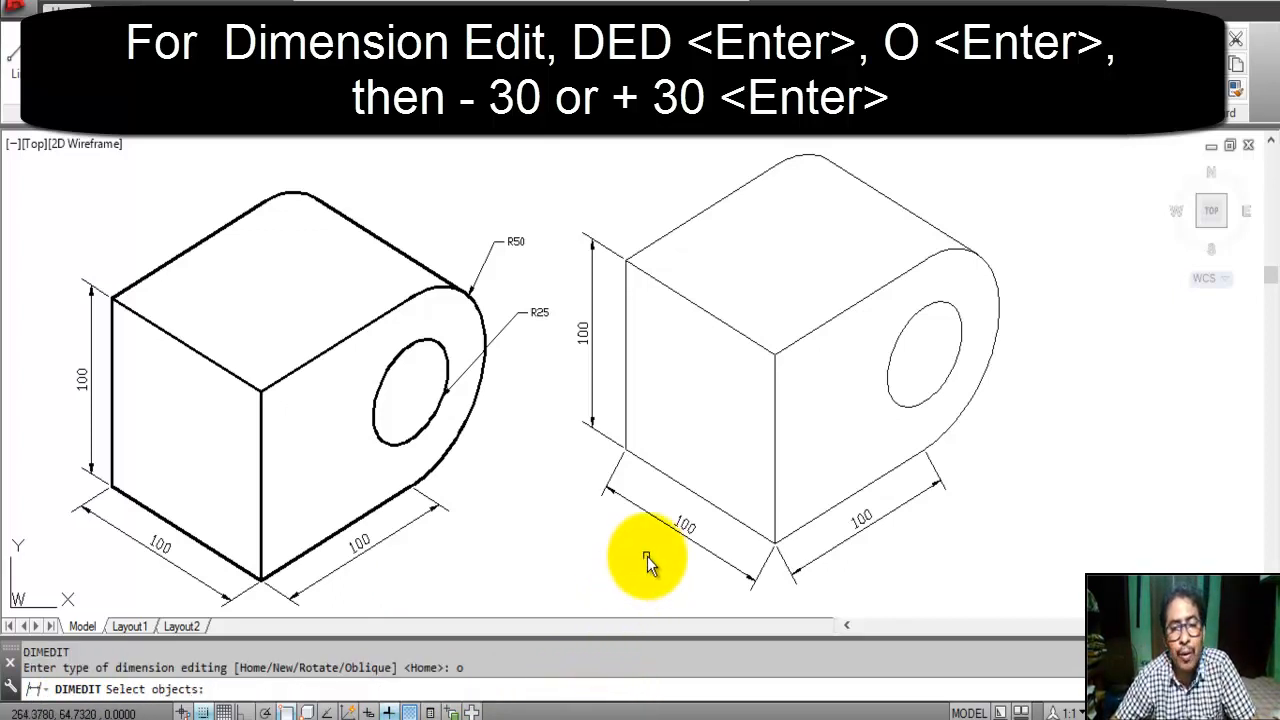
pyautogui.click(663, 524)
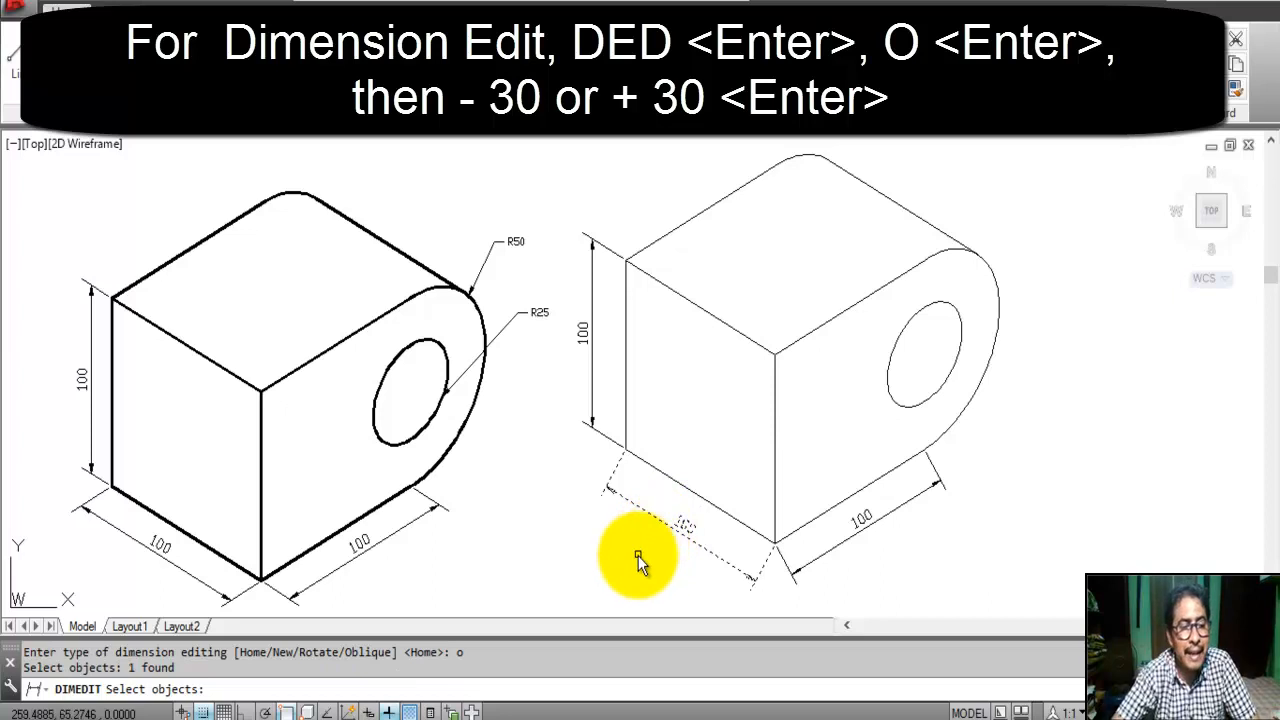
pyautogui.press('Return')
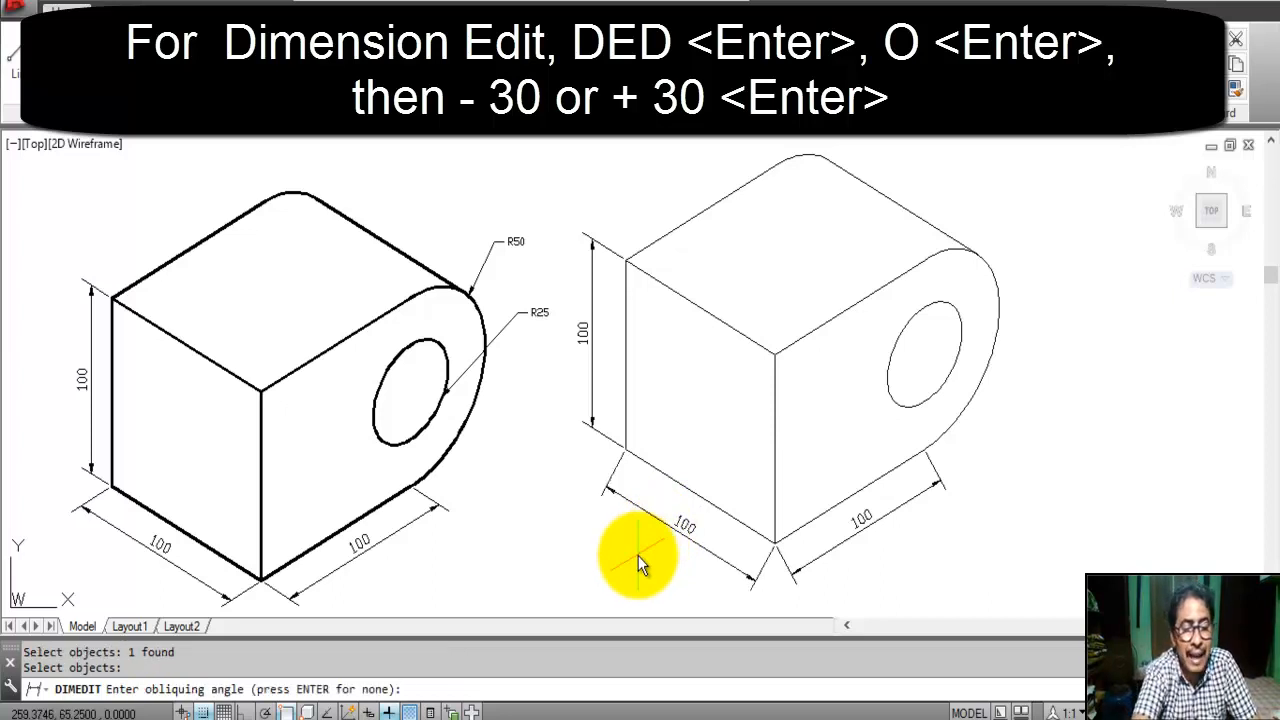
pyautogui.write('3')
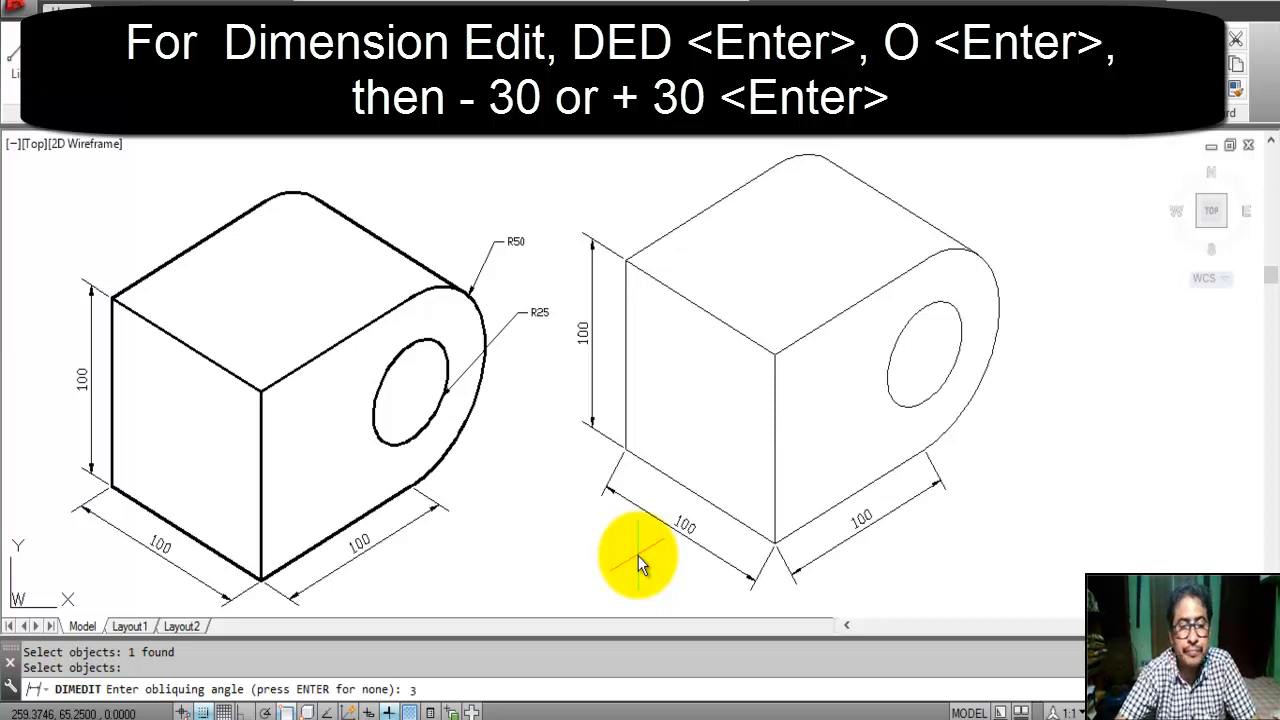
pyautogui.write('0')
pyautogui.press('Return')
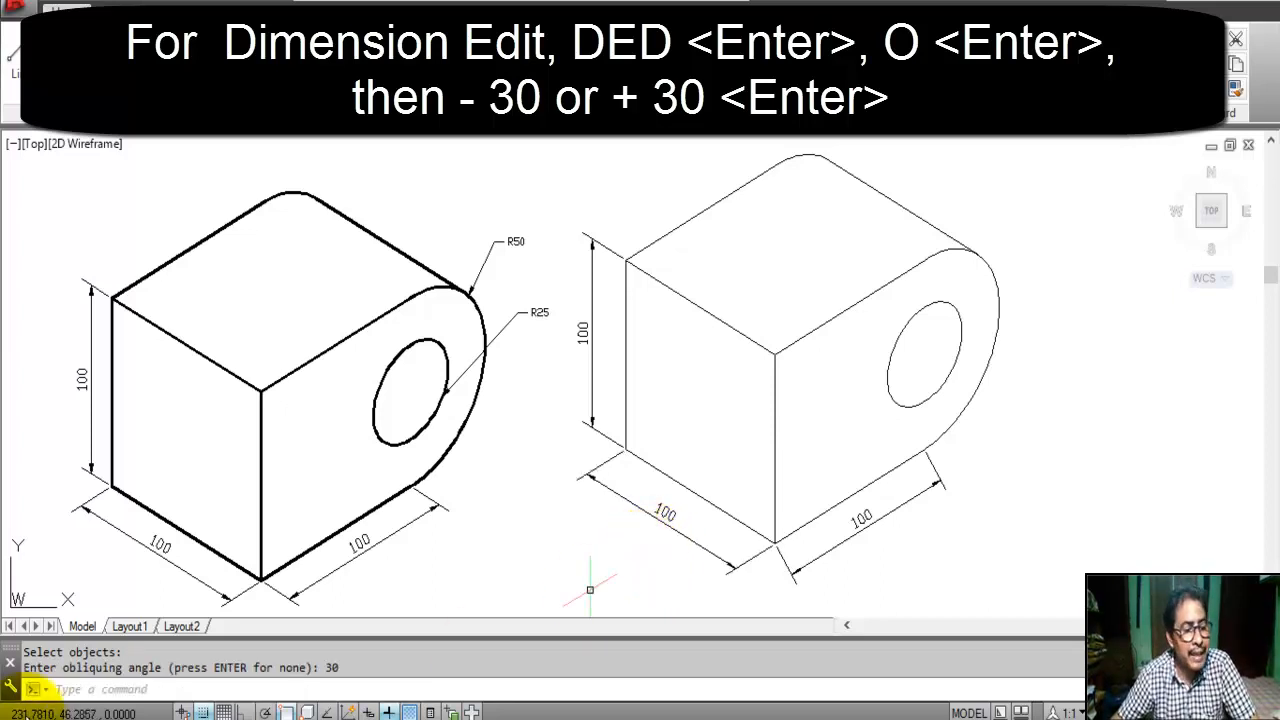
# - Try to oblique the dimension below the new block's right face with an obliquing angle of 30 degrees
pyautogui.click(75, 689)
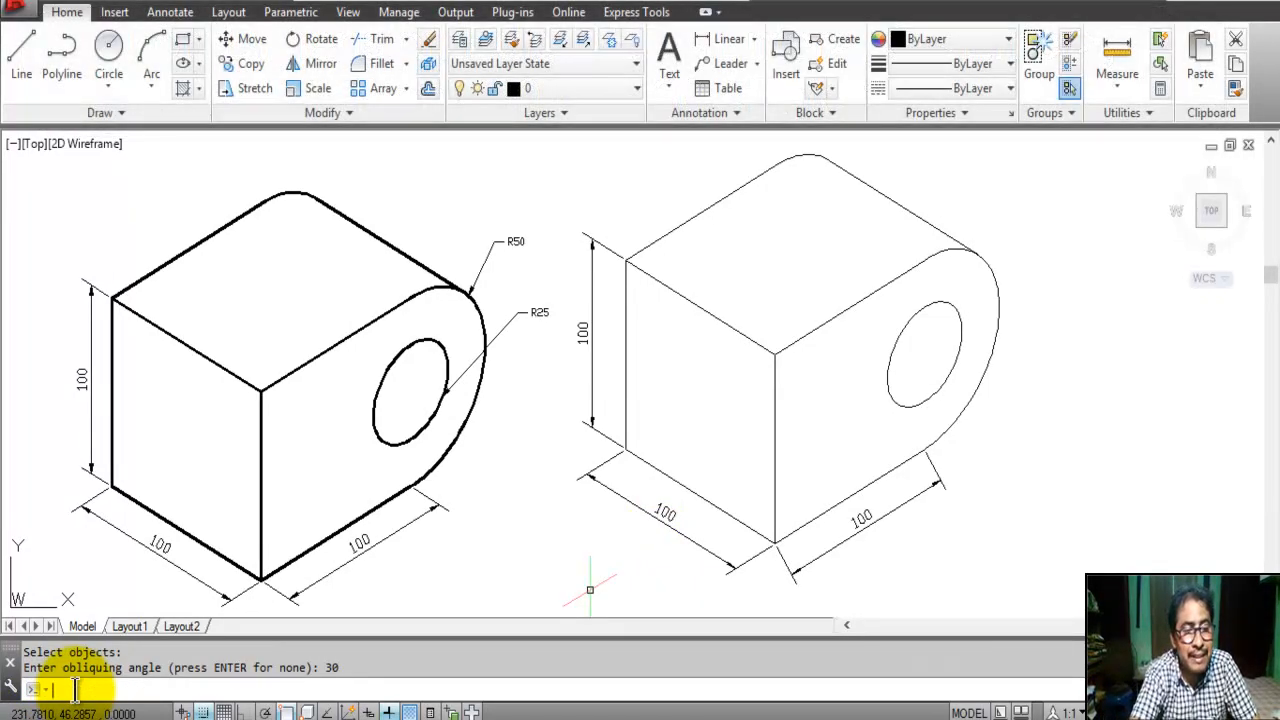
pyautogui.write('ded')
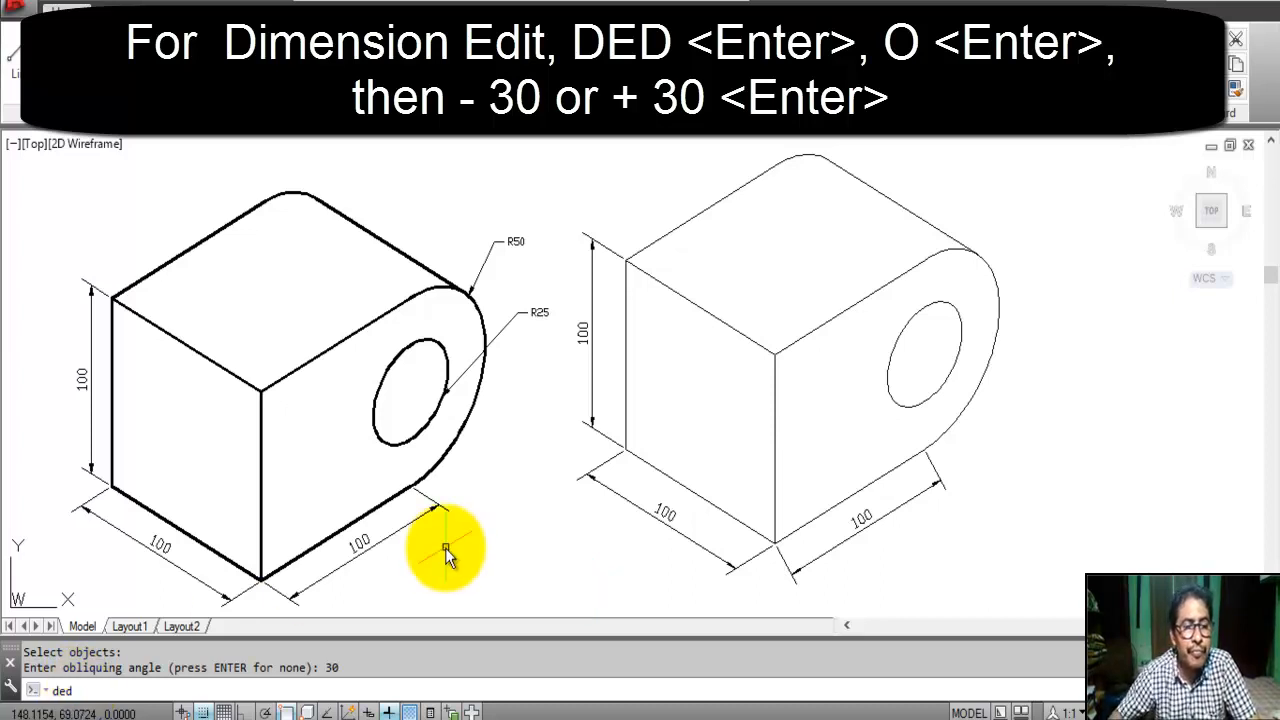
pyautogui.press('Return')
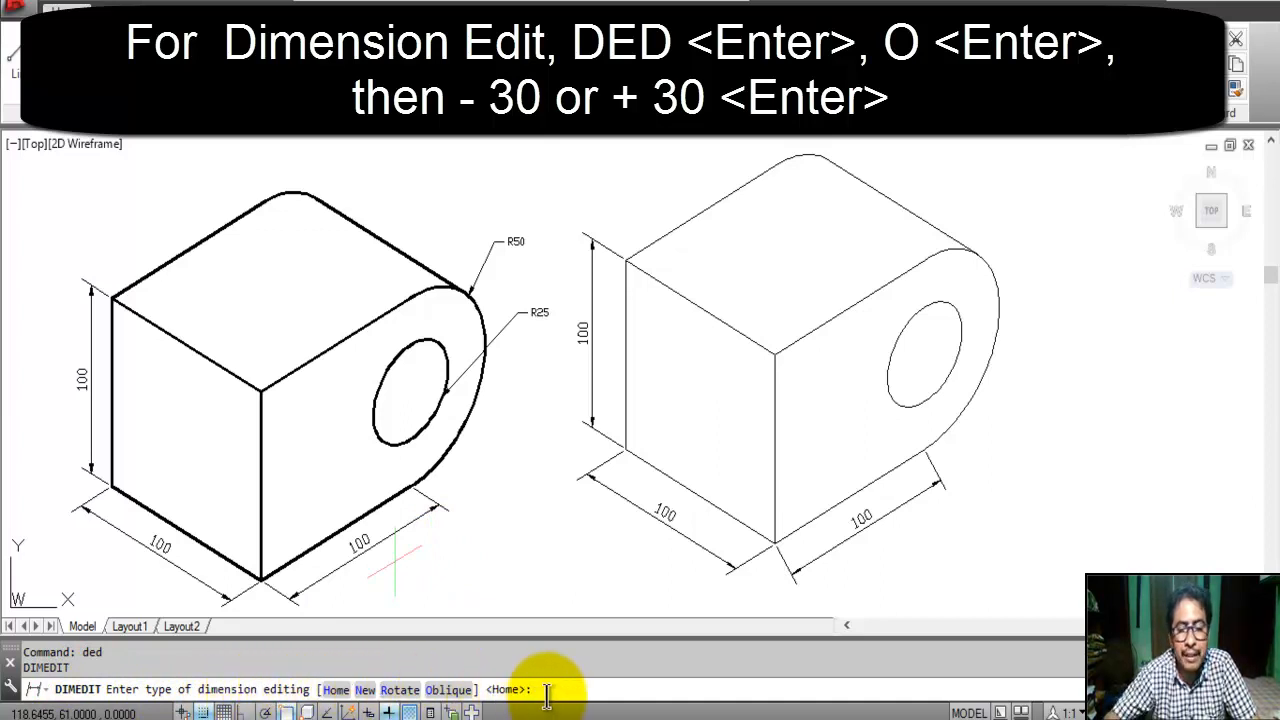
pyautogui.write('o')
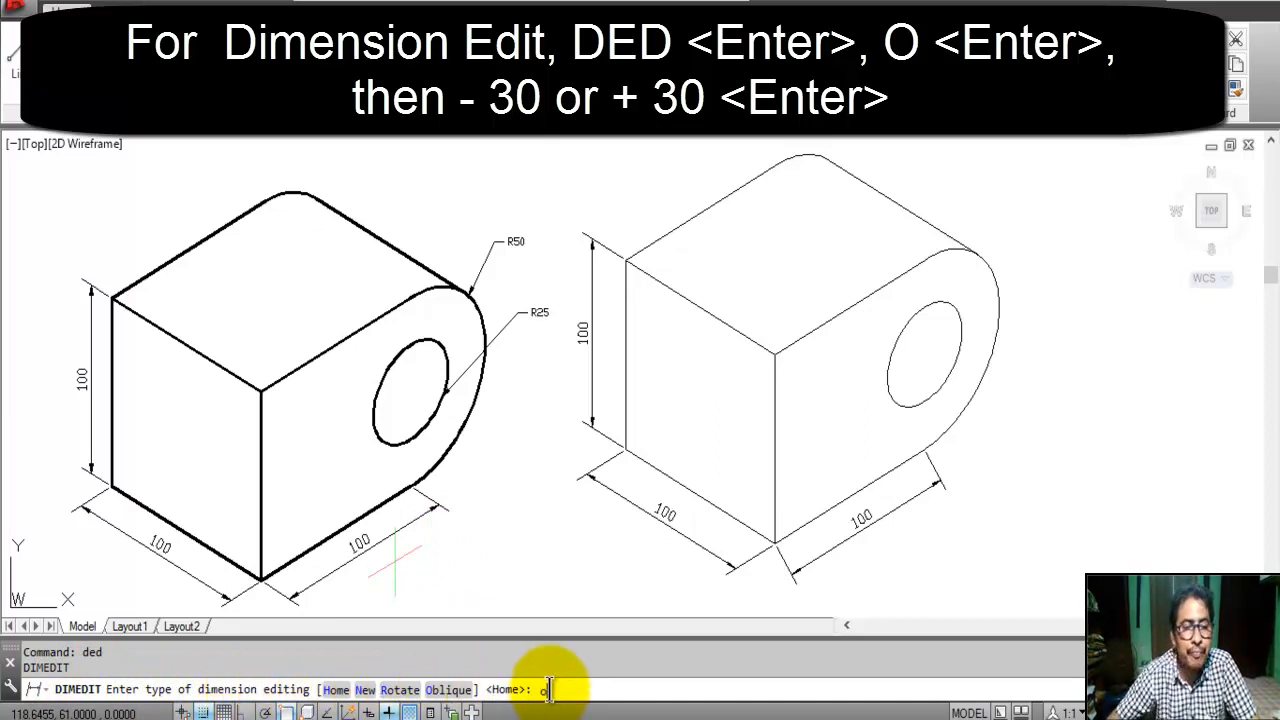
pyautogui.press('Return')
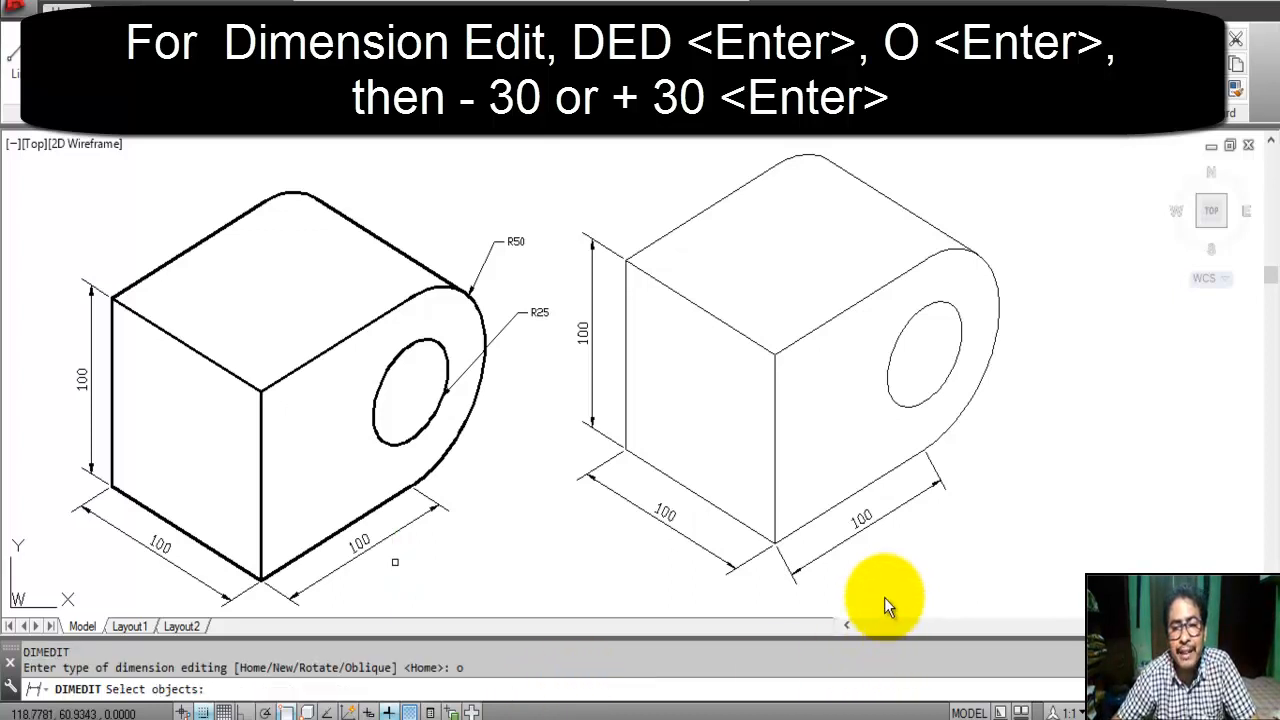
pyautogui.click(836, 543)
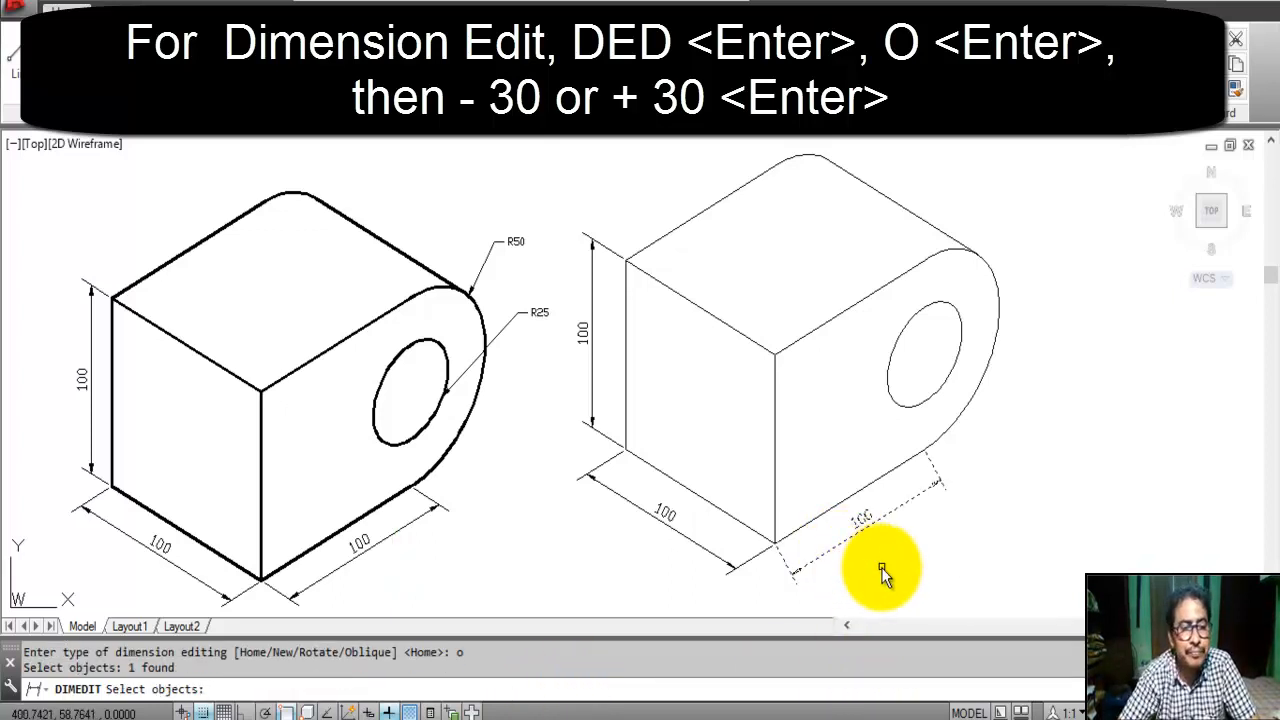
pyautogui.press('Return')
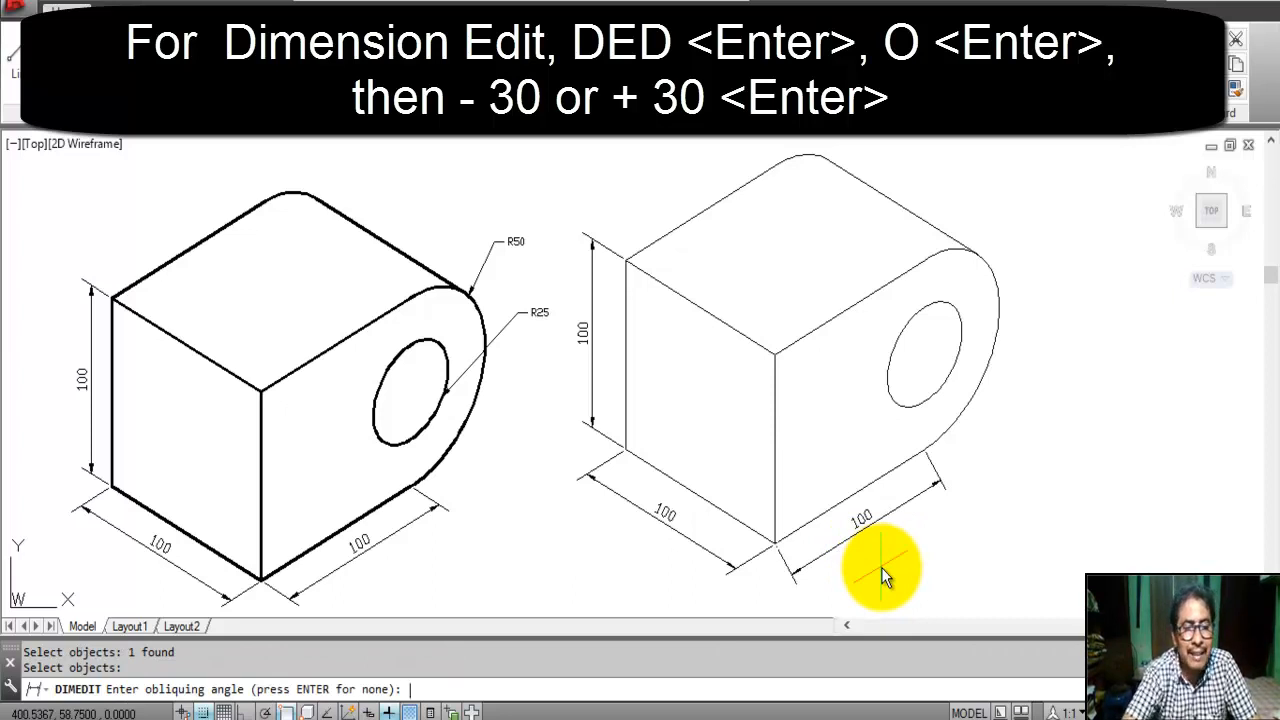
pyautogui.write('30')
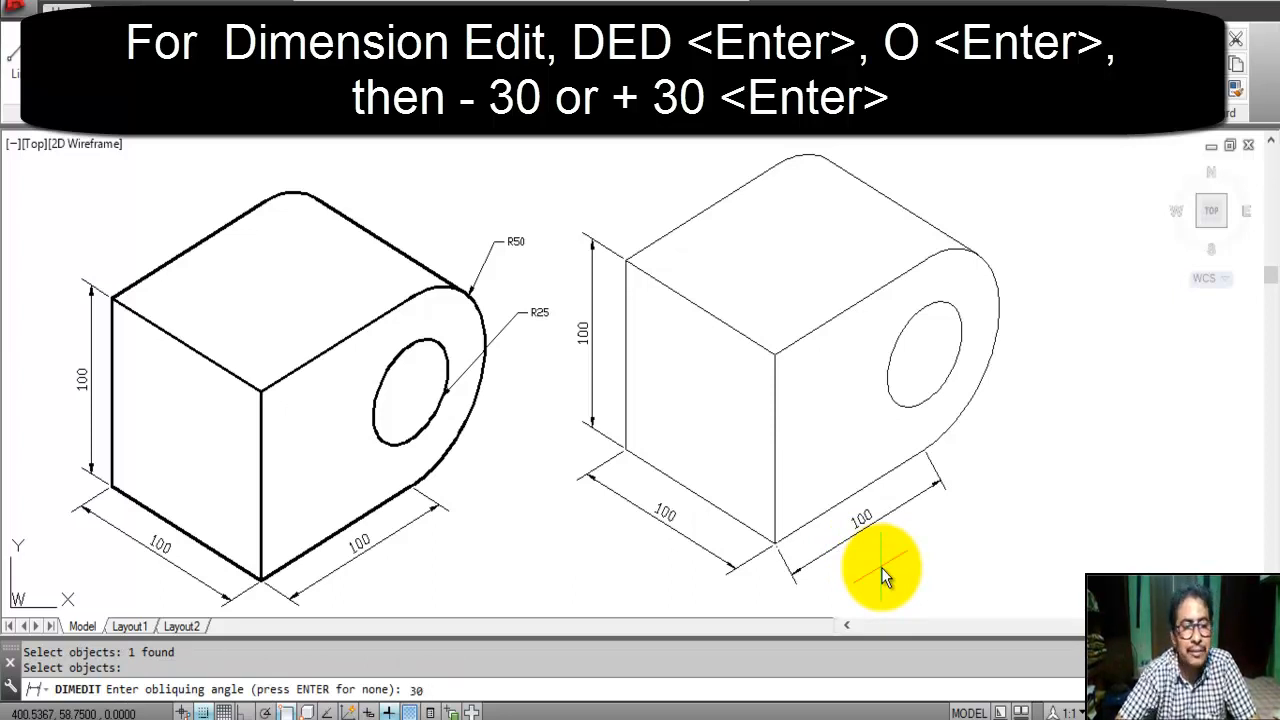
pyautogui.press('Return')
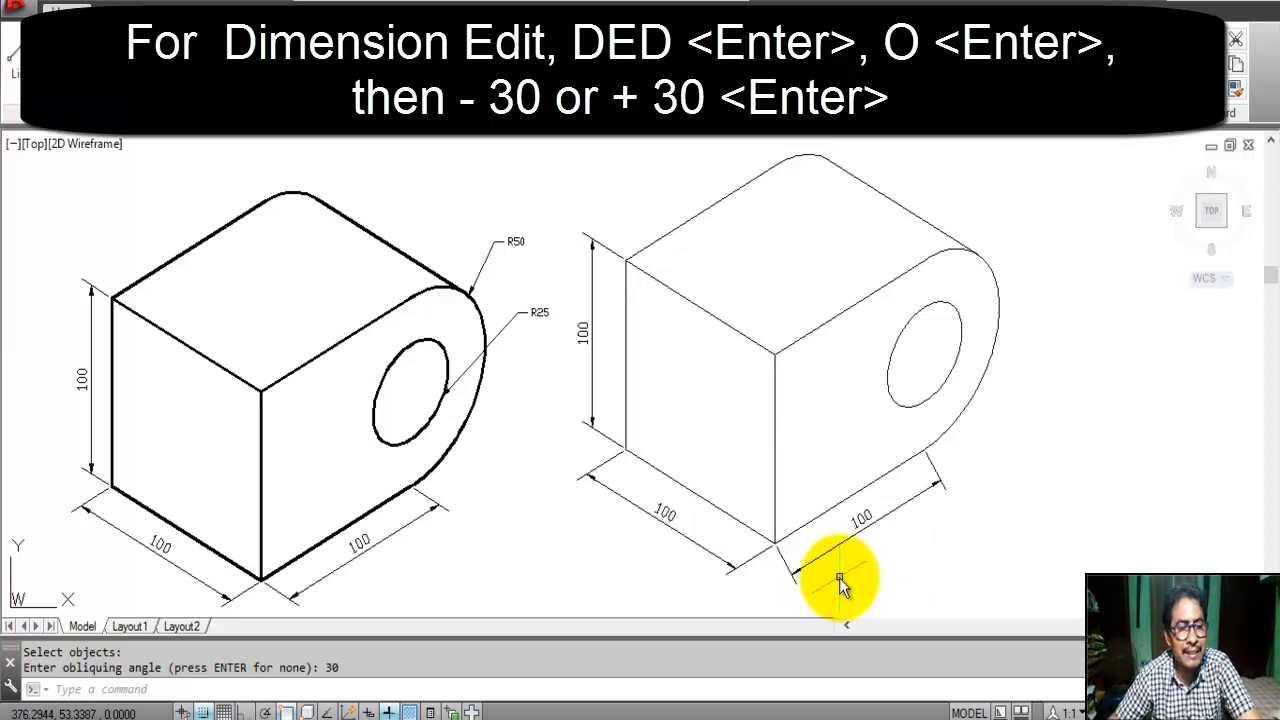
pyautogui.press('Escape')
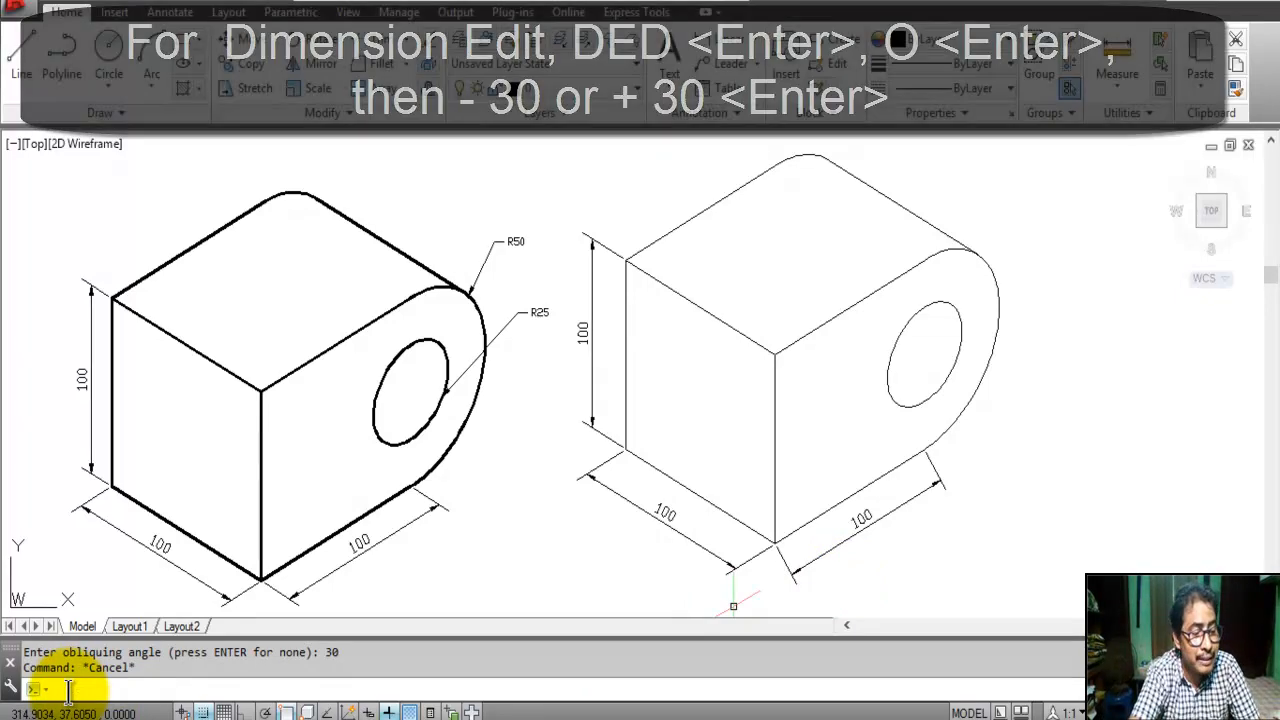
# - Oblique the dimension below the new block's right face with an obliquing angle of -30 degrees
pyautogui.write('d')
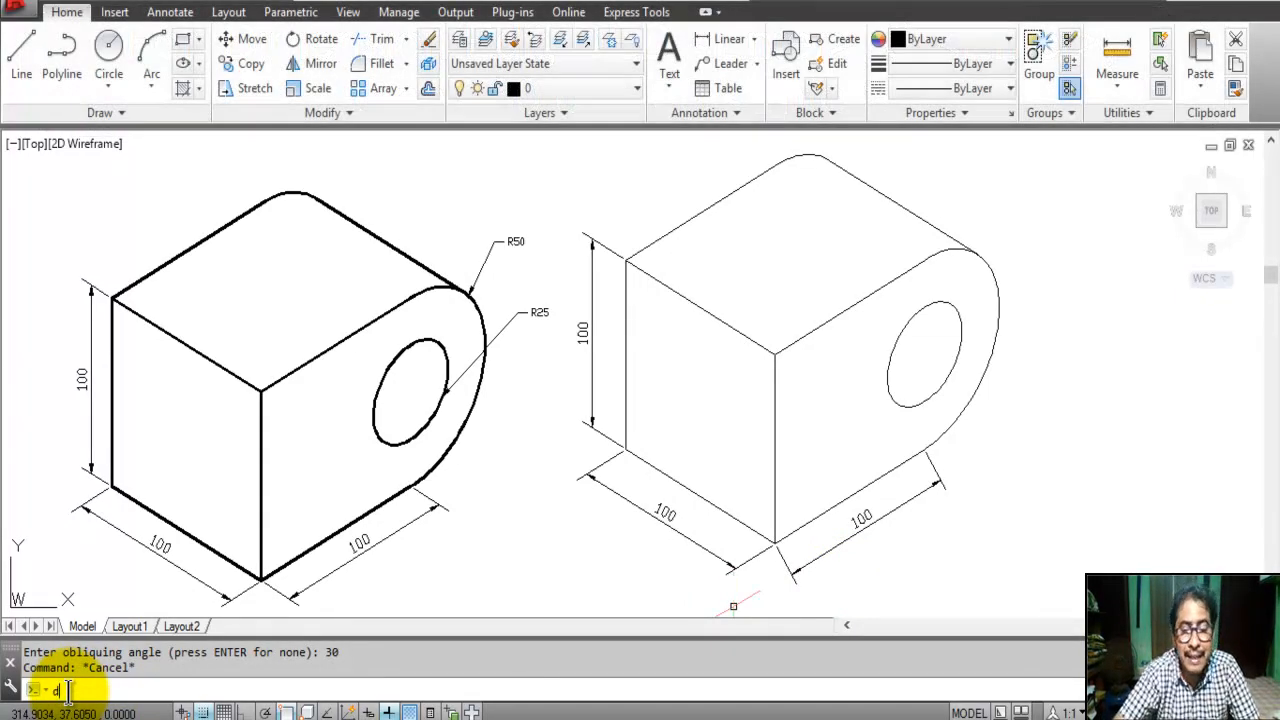
pyautogui.write('ed')
pyautogui.press('Return')
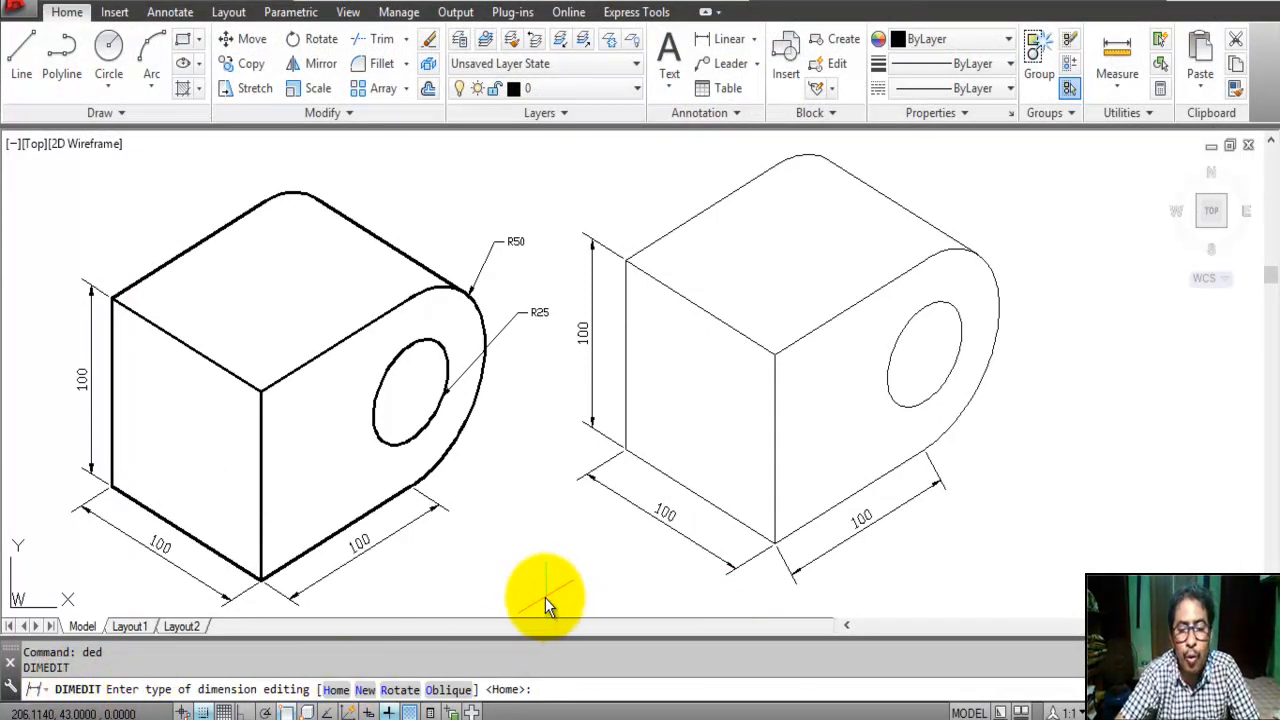
pyautogui.write('o')
pyautogui.press('Return')
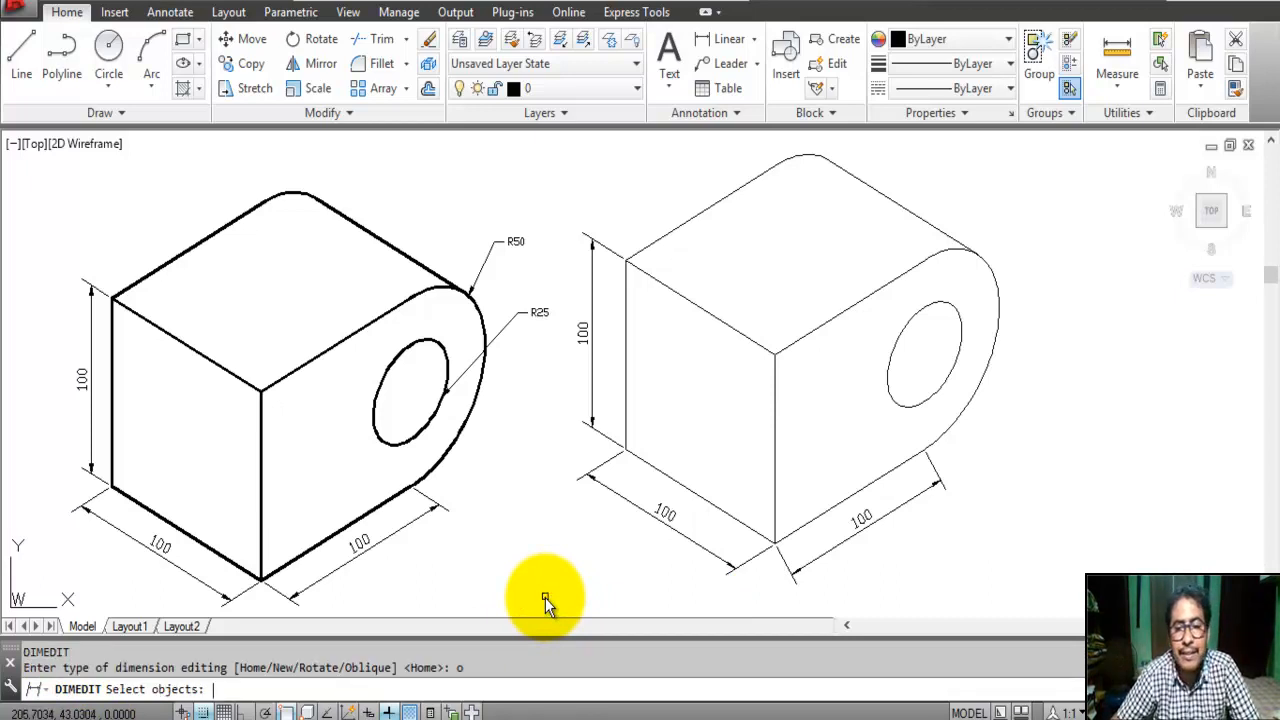
pyautogui.click(815, 570)
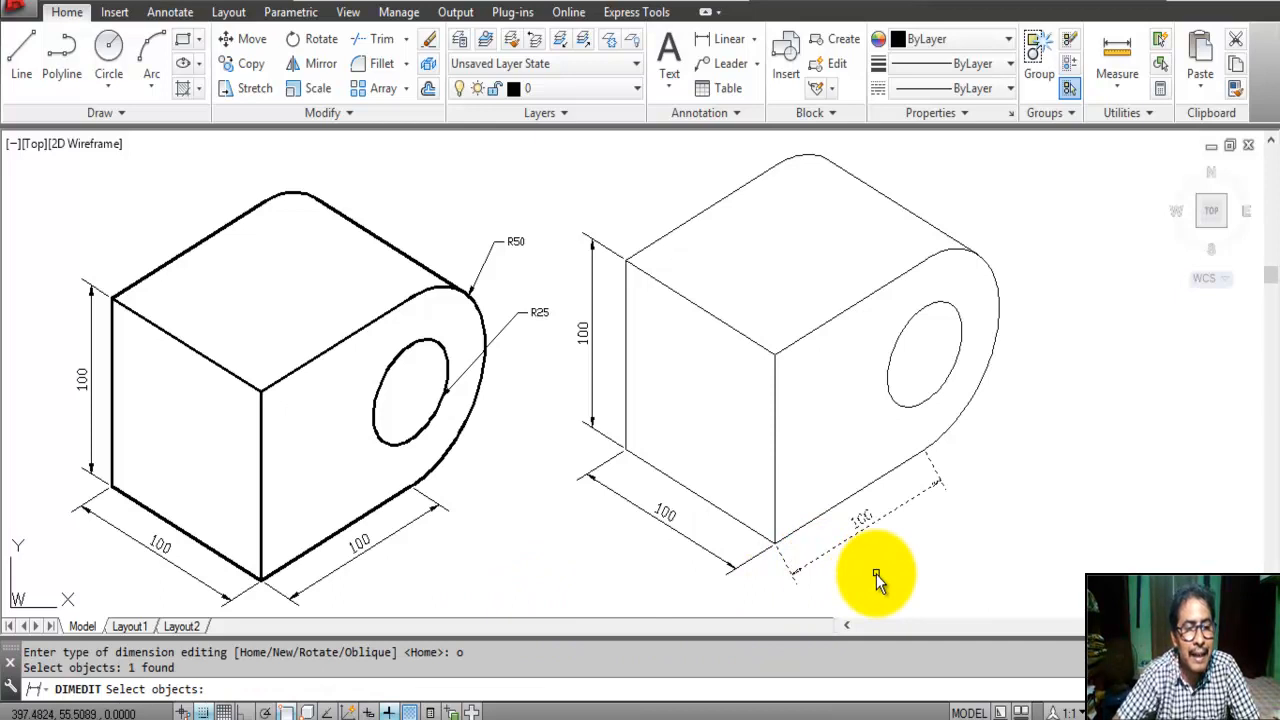
pyautogui.press('Return')
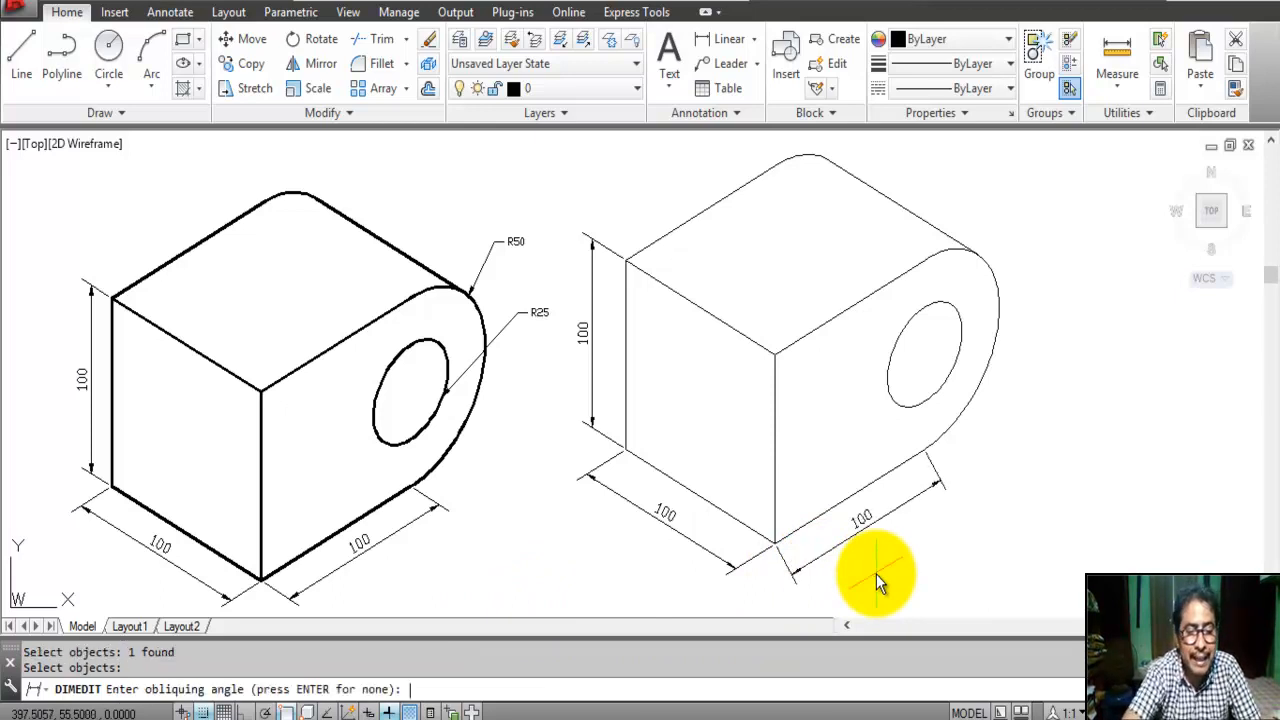
pyautogui.write('-30')
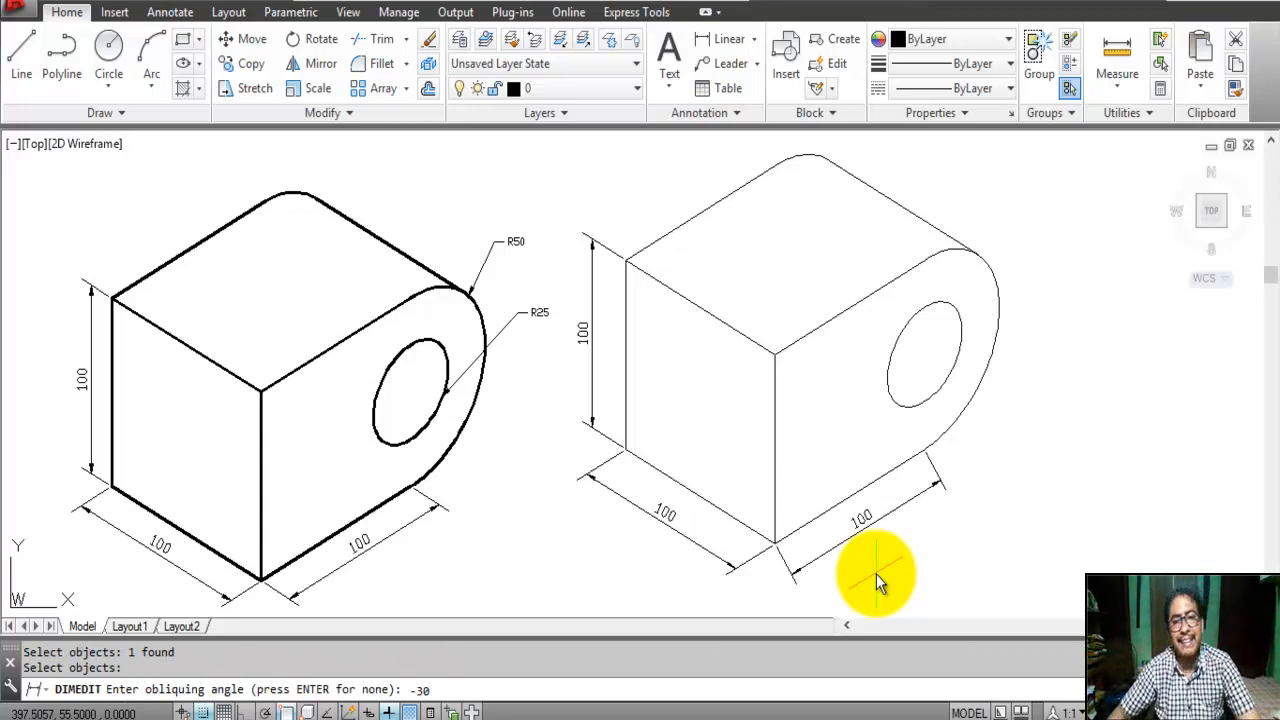
pyautogui.press('Return')
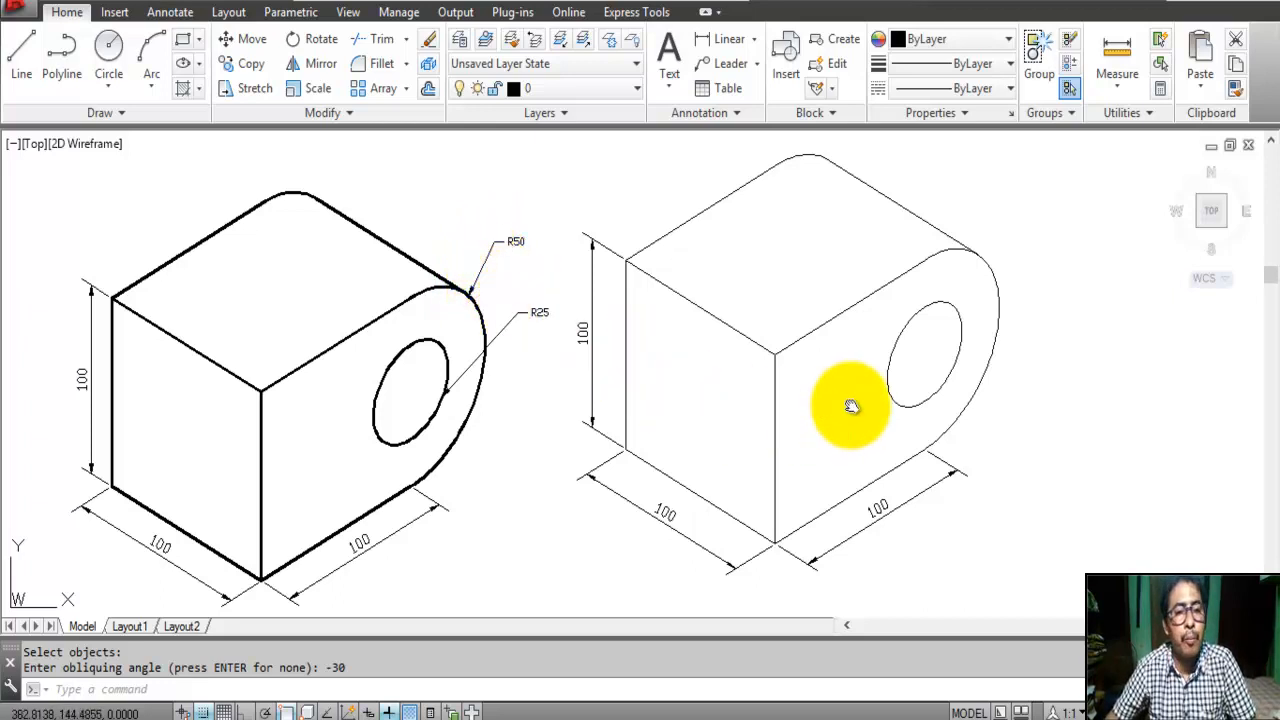
# - Start a leader with its arrowhead snapped to the nearest point on the new block's rounded end, extending up and outward
pyautogui.moveTo(848, 407); pyautogui.dragTo(648, 430, button='middle')
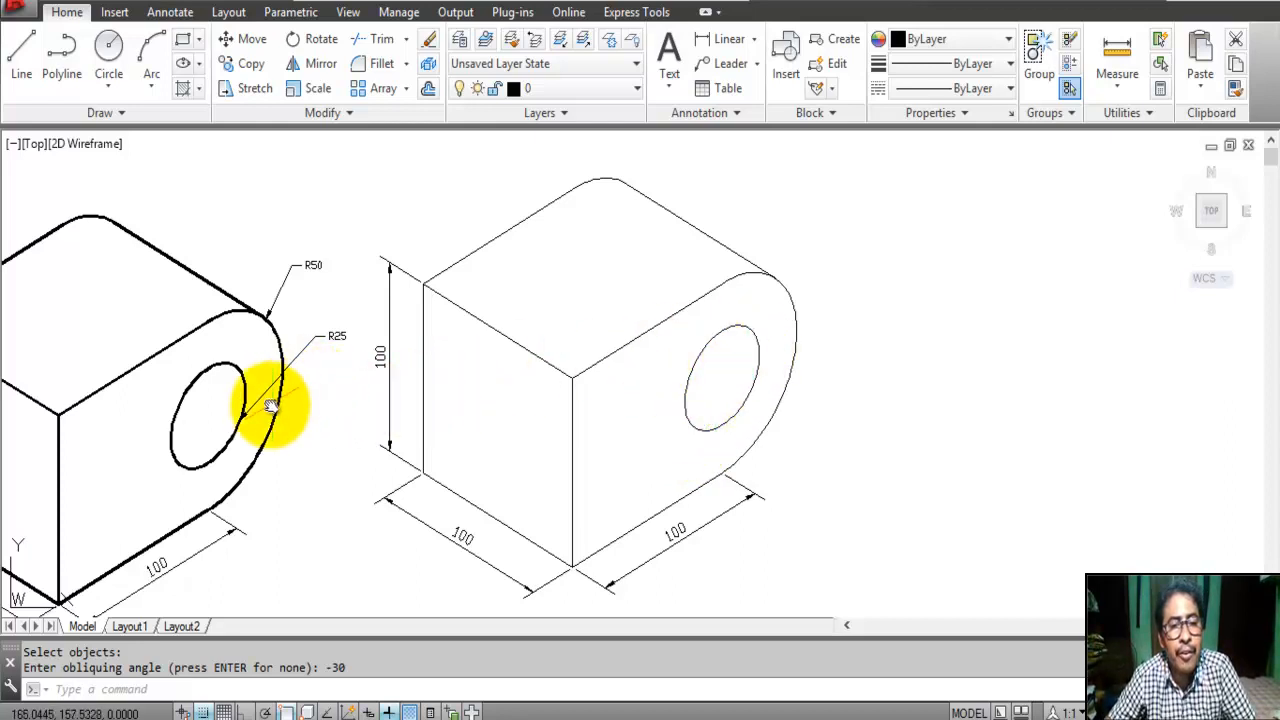
pyautogui.moveTo(430, 405); pyautogui.dragTo(530, 378, button='middle')
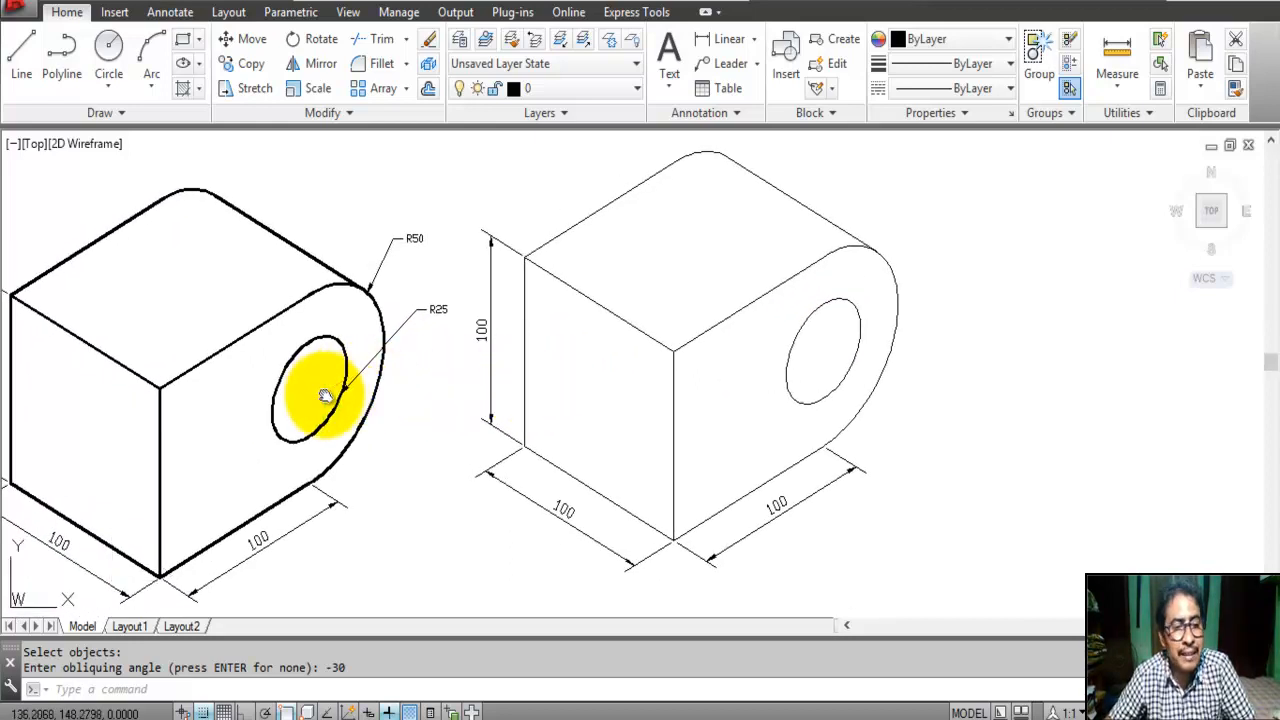
pyautogui.click(84, 690)
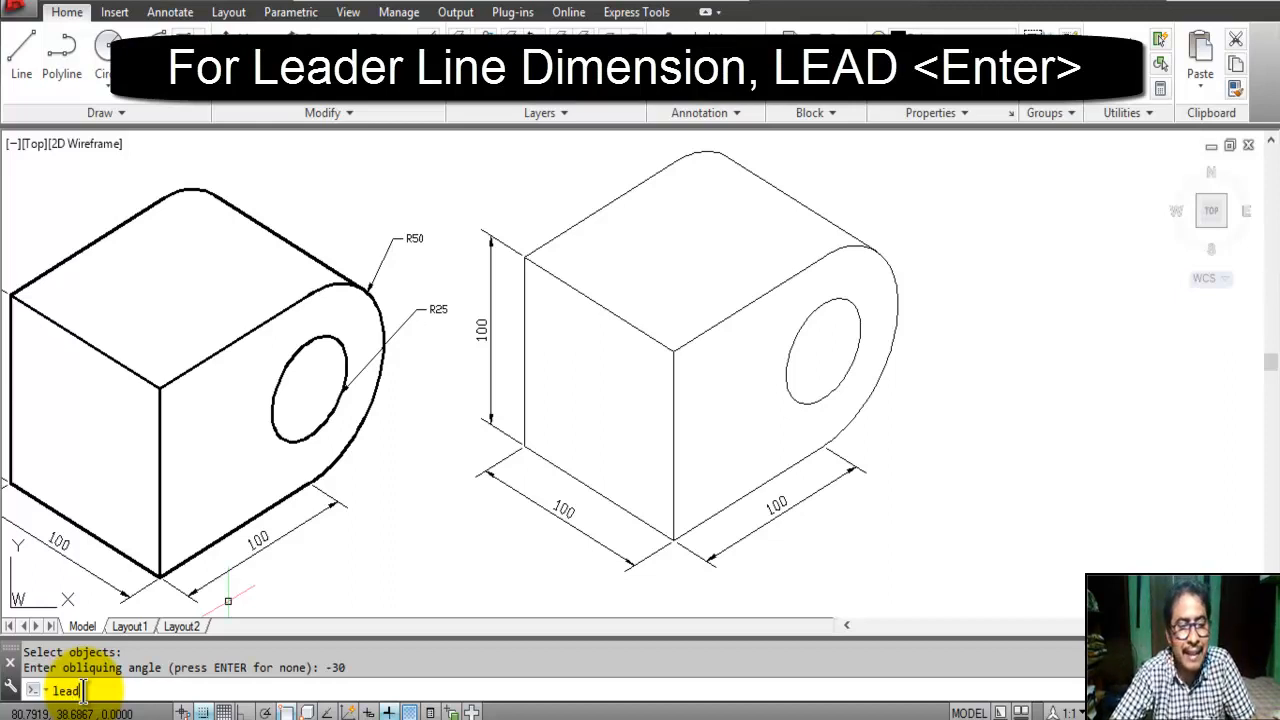
pyautogui.write('lead')
pyautogui.press('Return')
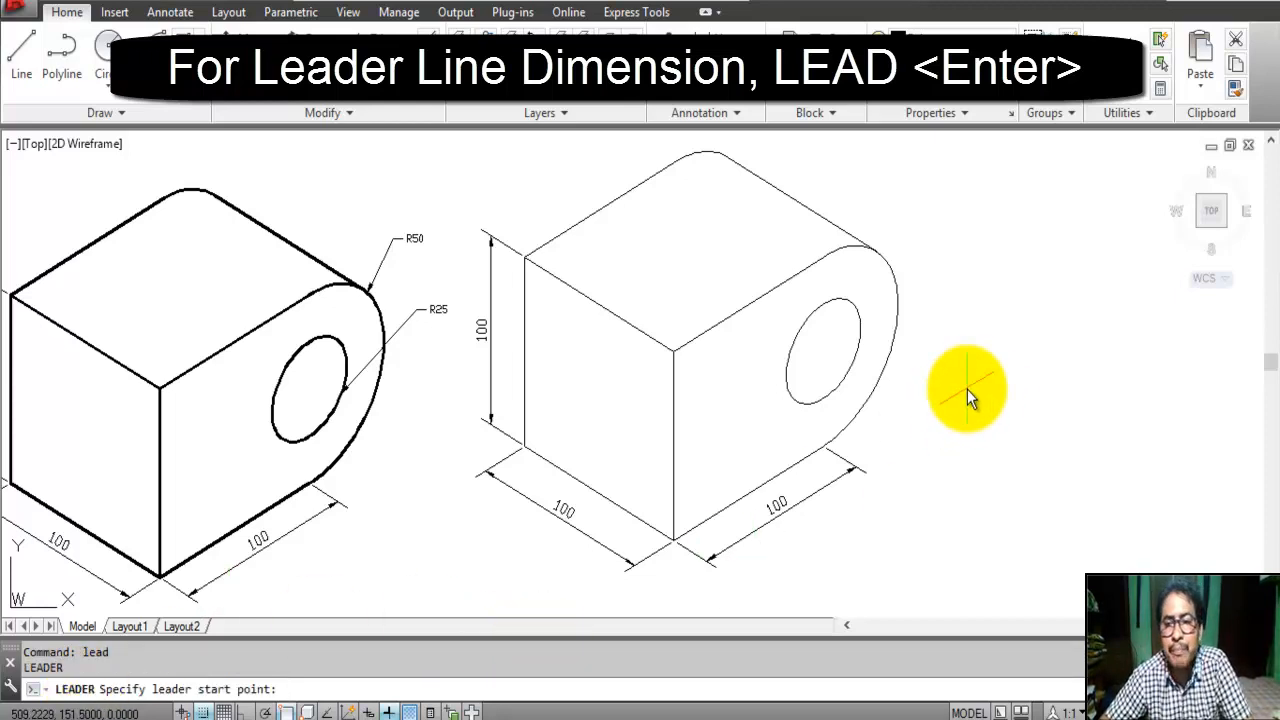
pyautogui.keyDown('shift'); pyautogui.rightClick(980, 264); pyautogui.keyUp('shift')
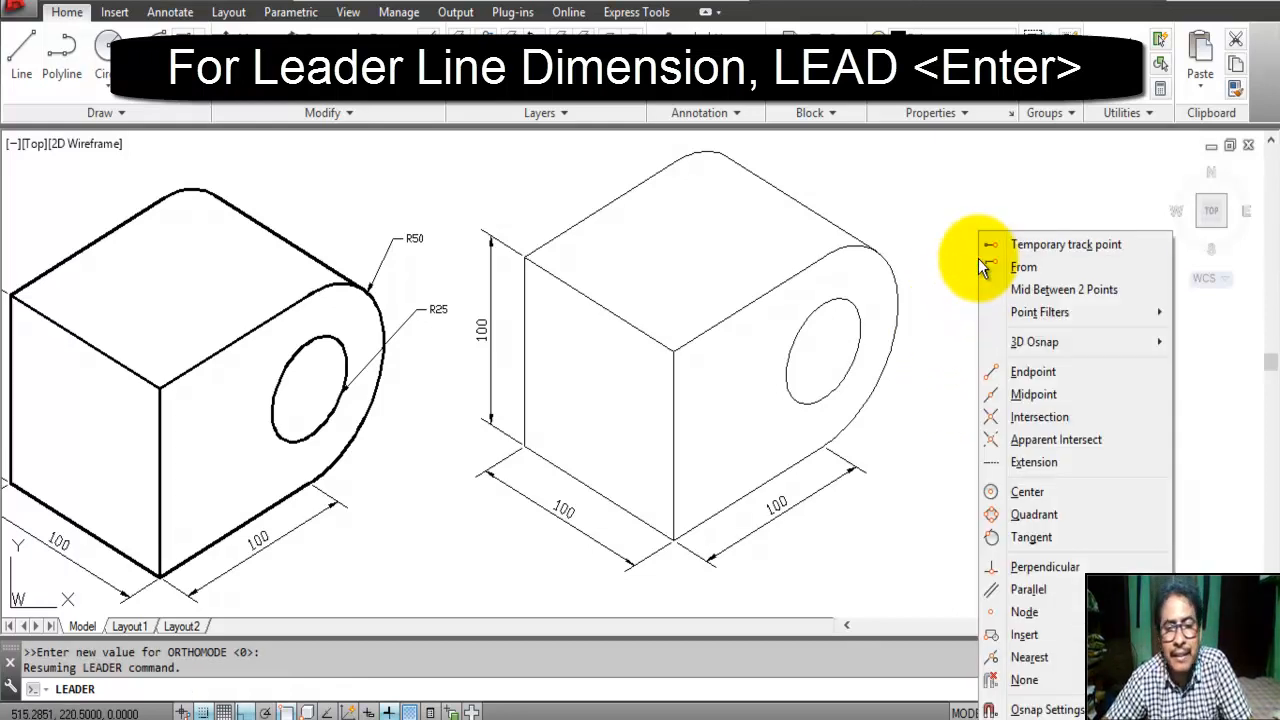
pyautogui.click(1051, 659)
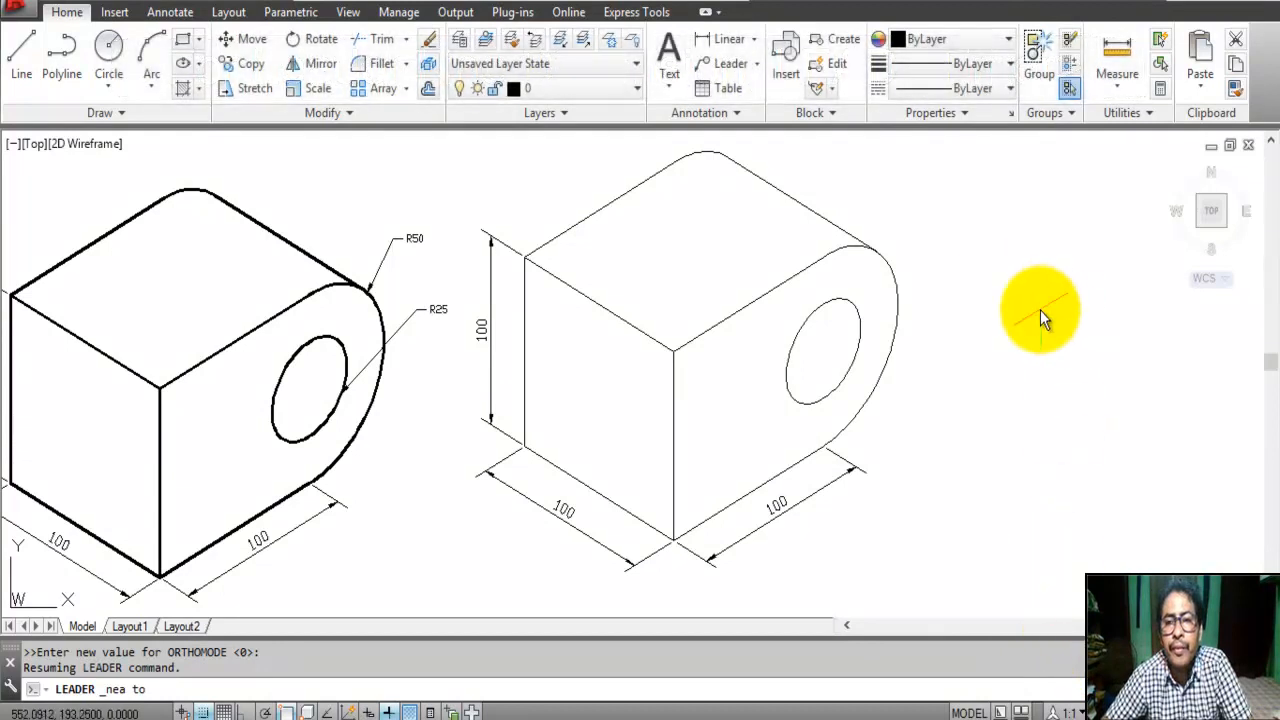
pyautogui.click(885, 267)
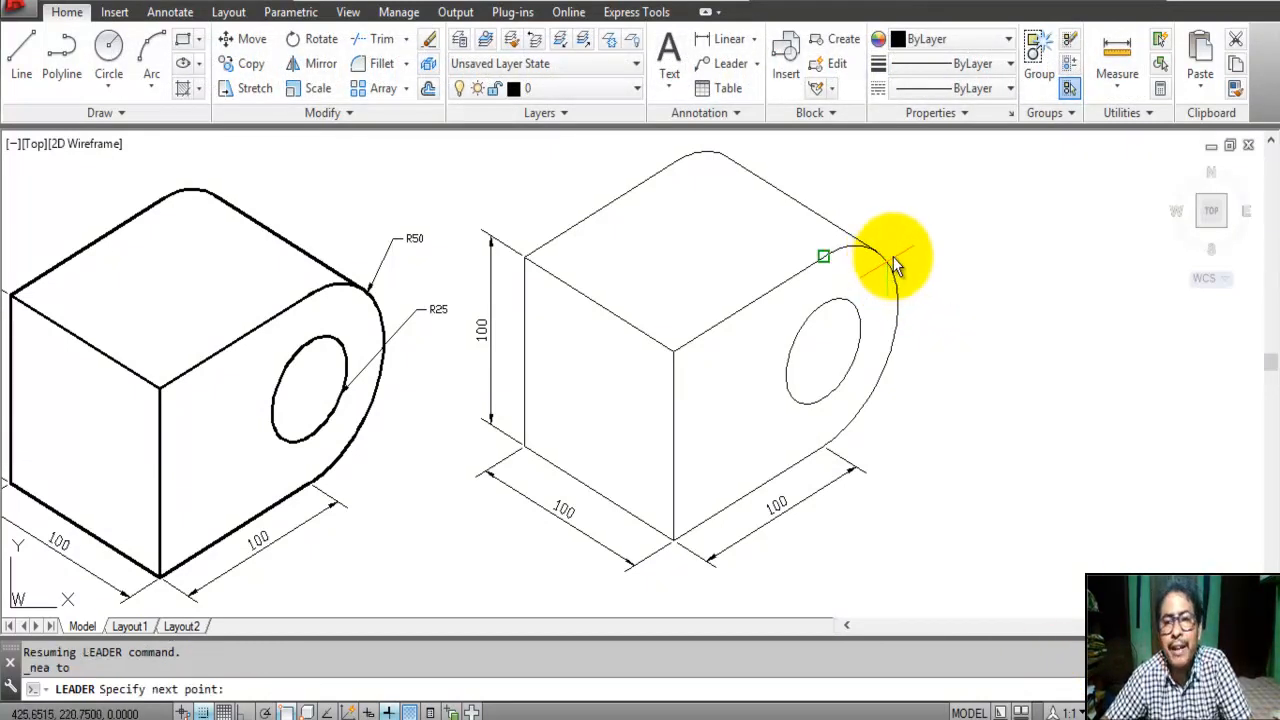
pyautogui.click(936, 183)
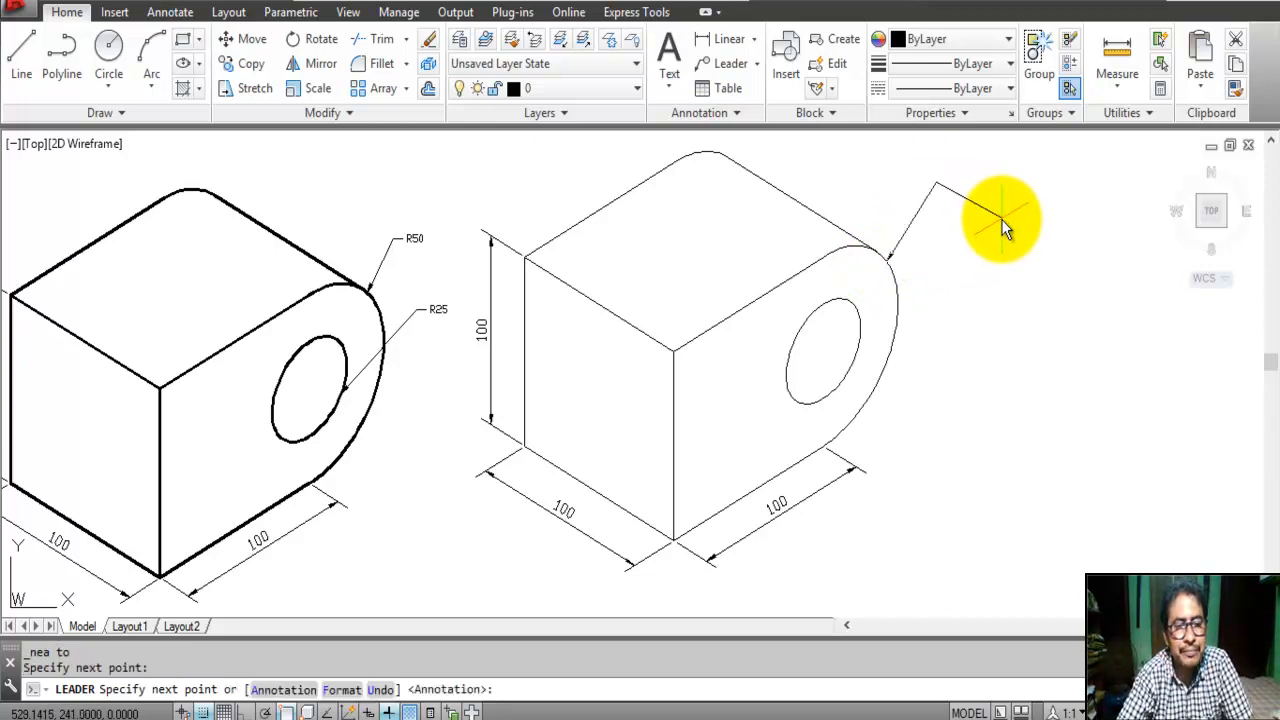
# - Annotate the rounded end's leader with the multiline text "R50" and finish it
pyautogui.press('Return')
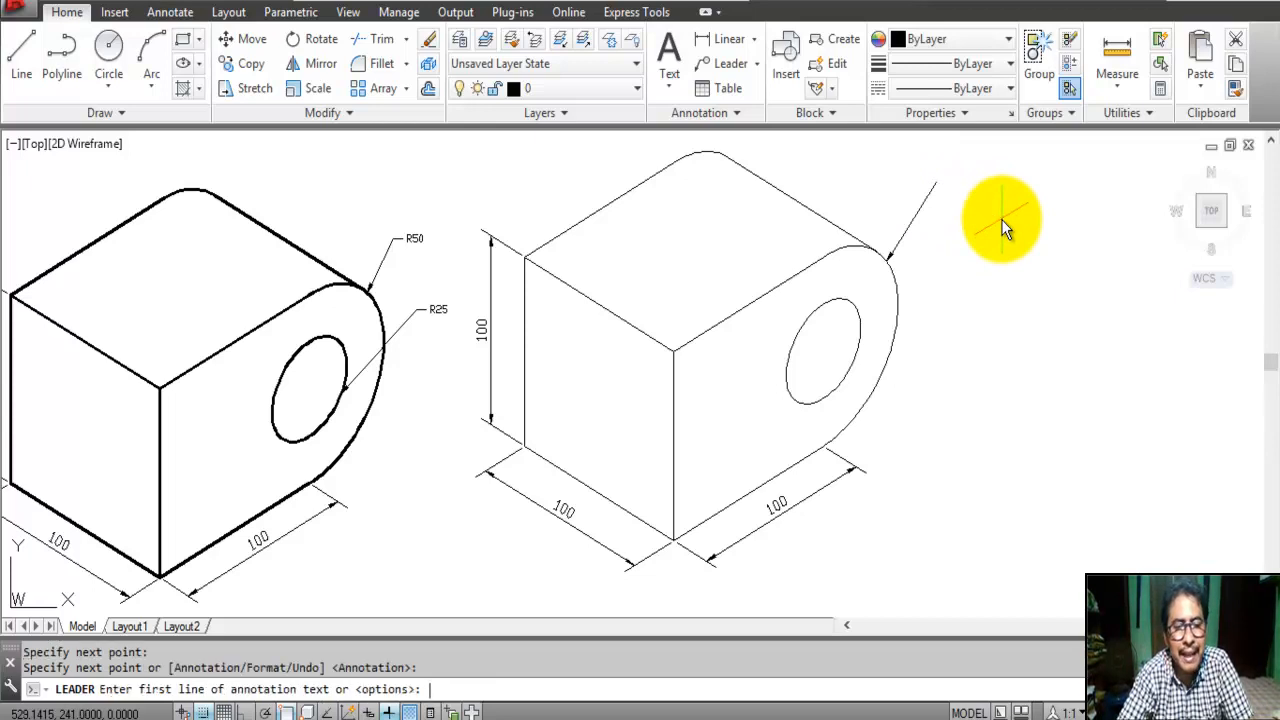
pyautogui.press('Return')
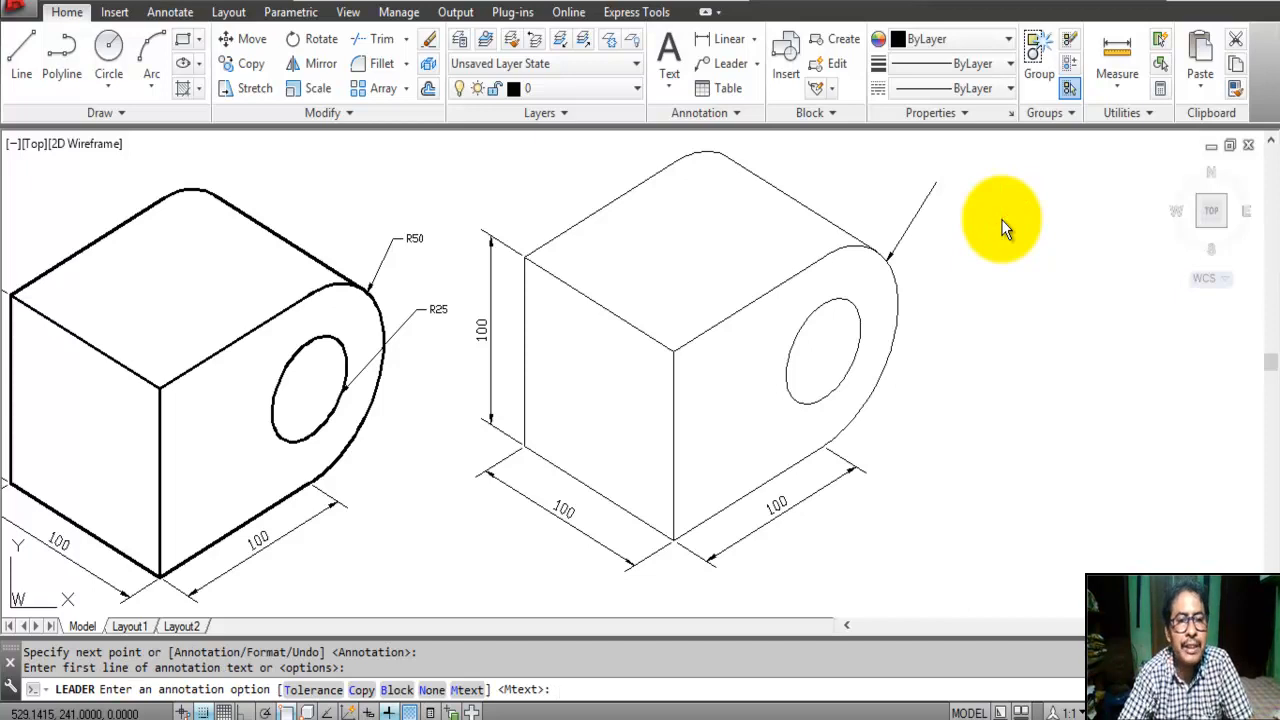
pyautogui.press('Return')
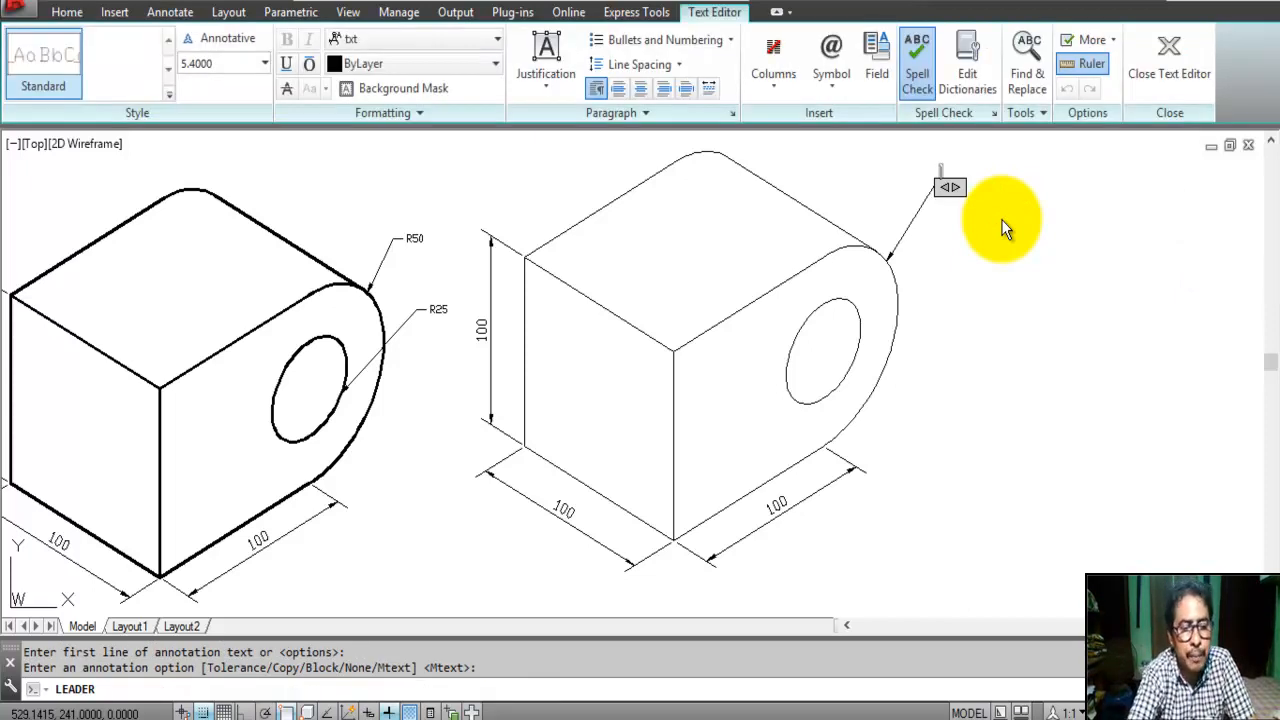
pyautogui.write('R')
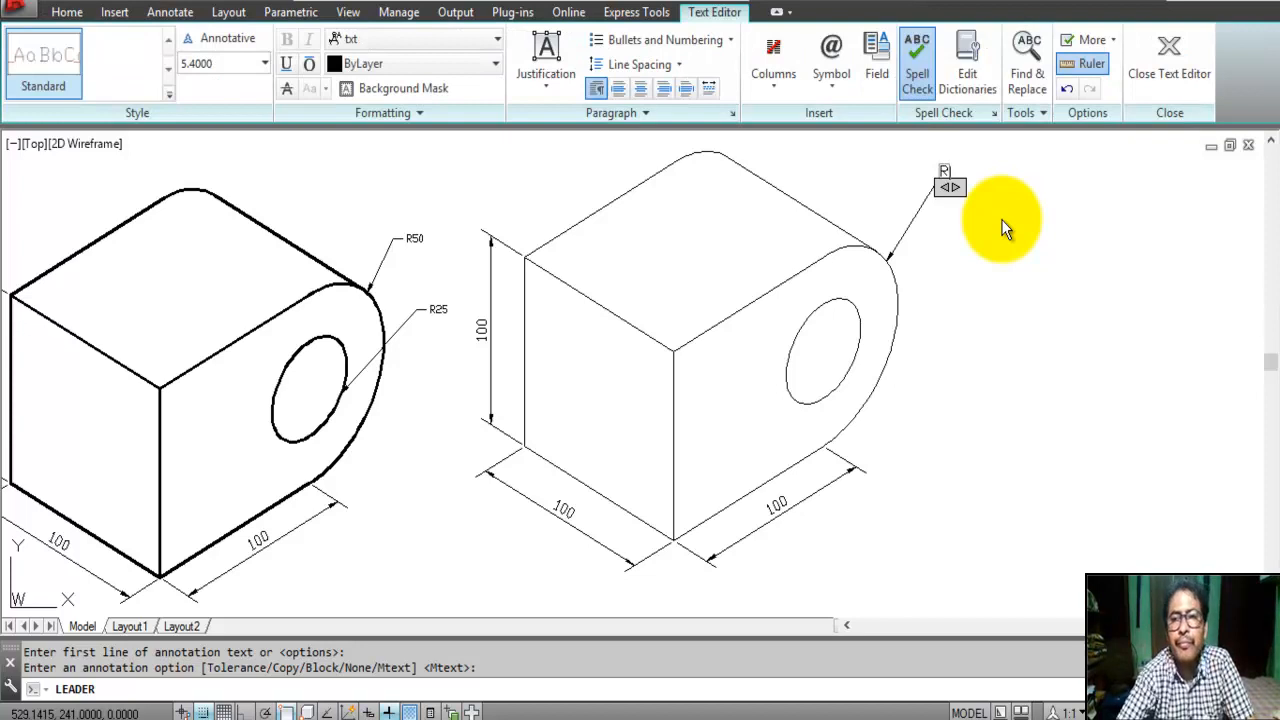
pyautogui.write('50')
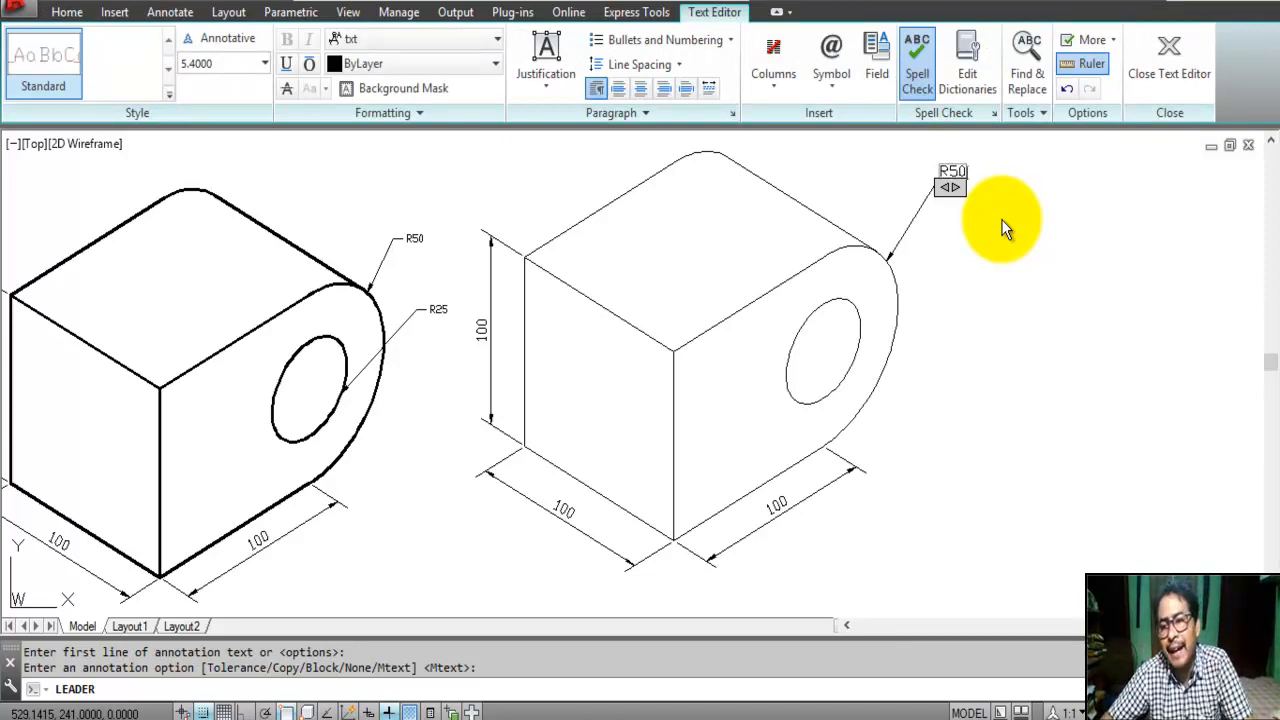
pyautogui.click(1170, 520)
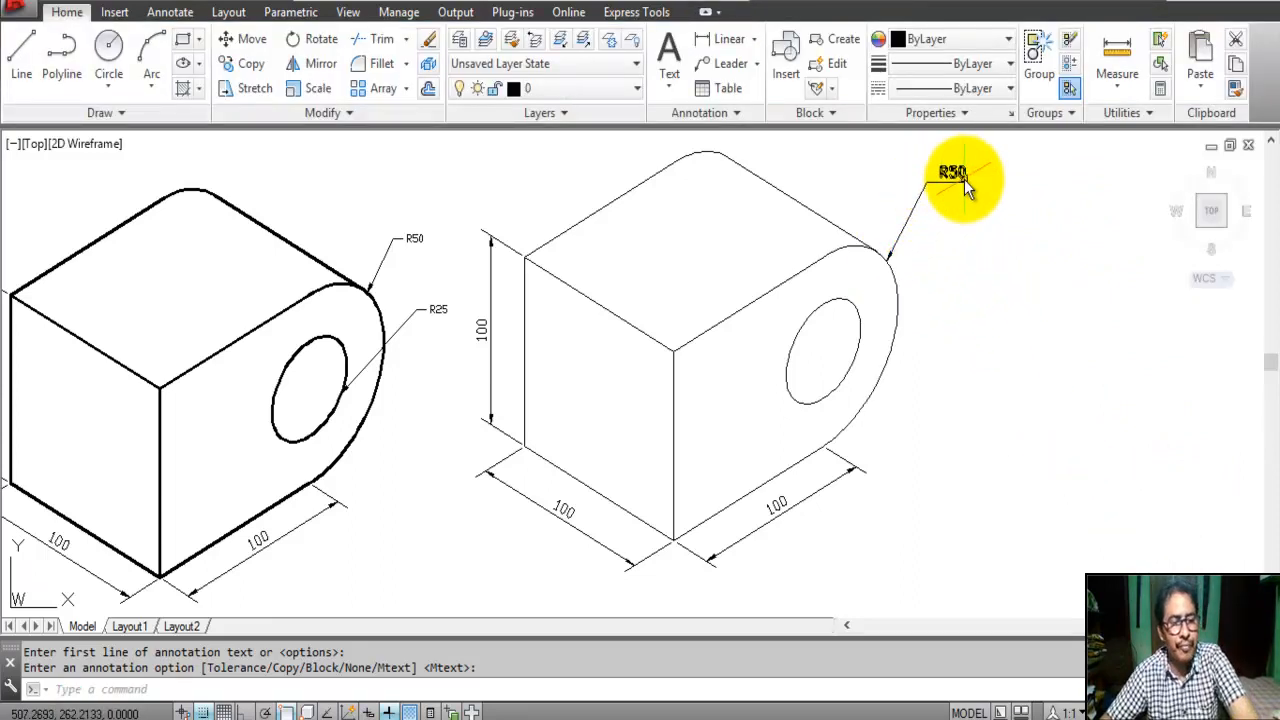
pyautogui.press('Escape')
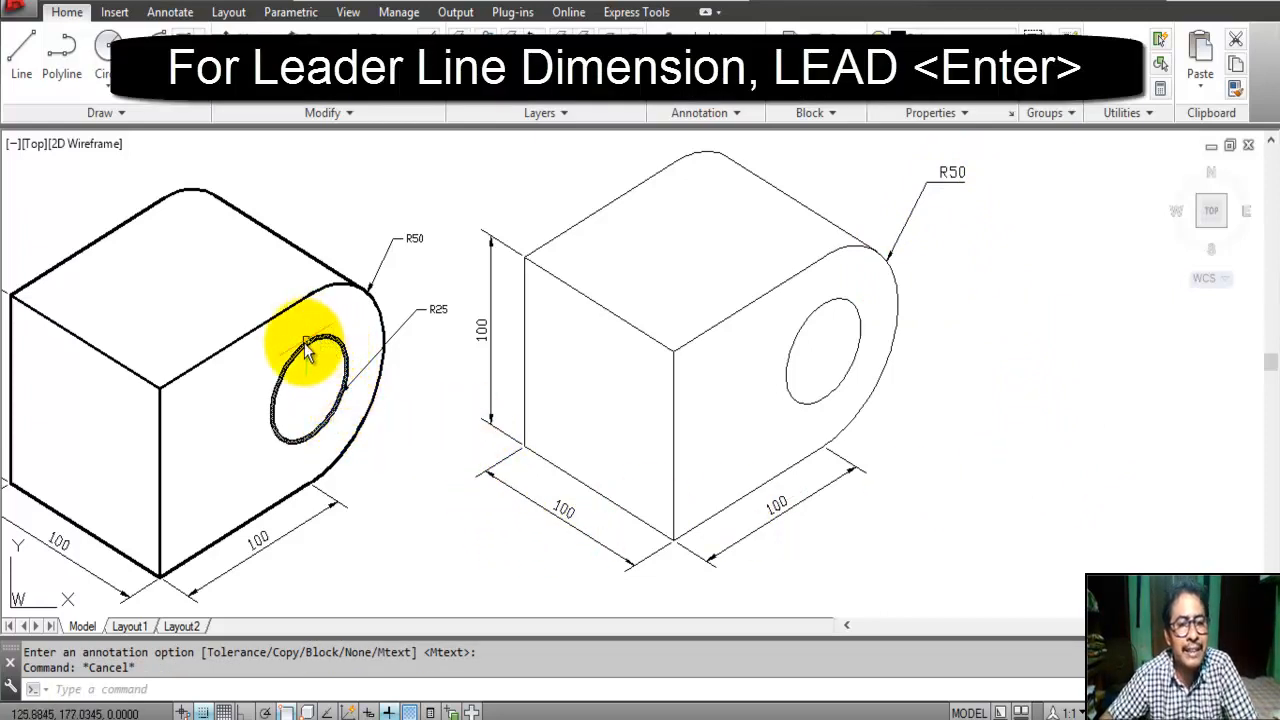
# - Start a leader with its arrowhead snapped to the nearest point on the new block's hole, ending outside the block below the R50 label
pyautogui.click(95, 686)
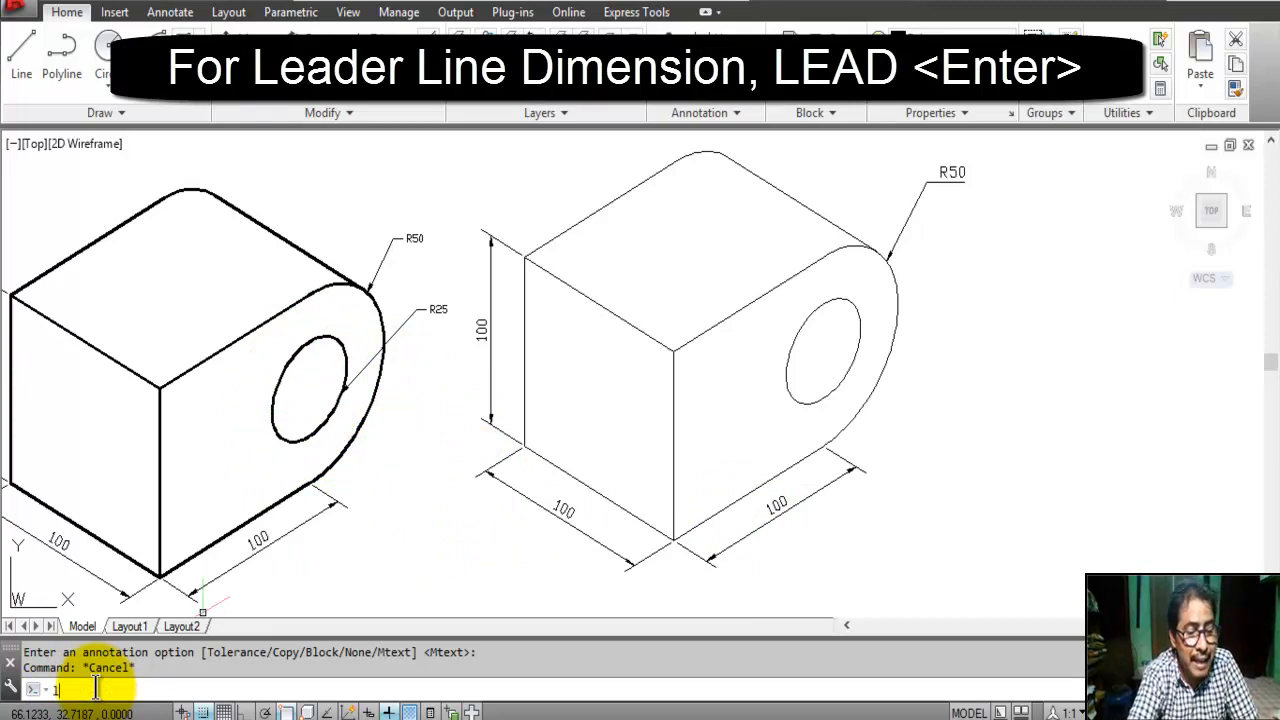
pyautogui.write('lead')
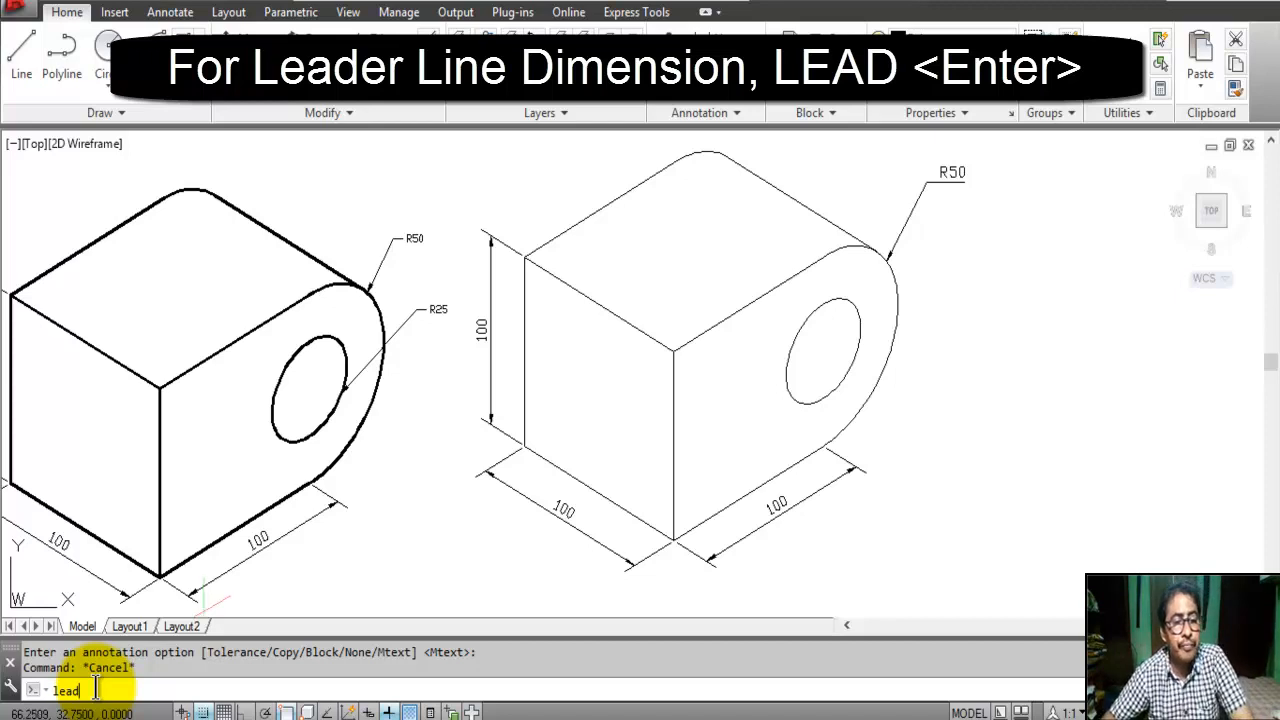
pyautogui.press('Return')
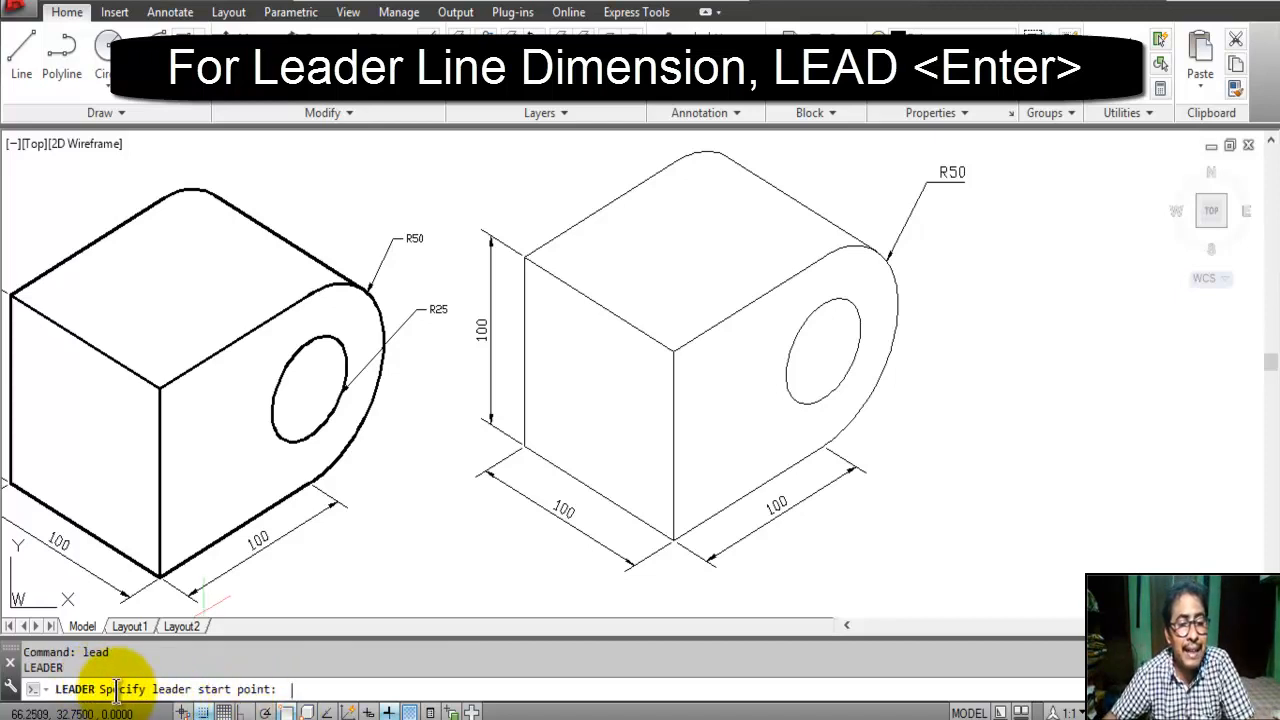
pyautogui.click(246, 711)
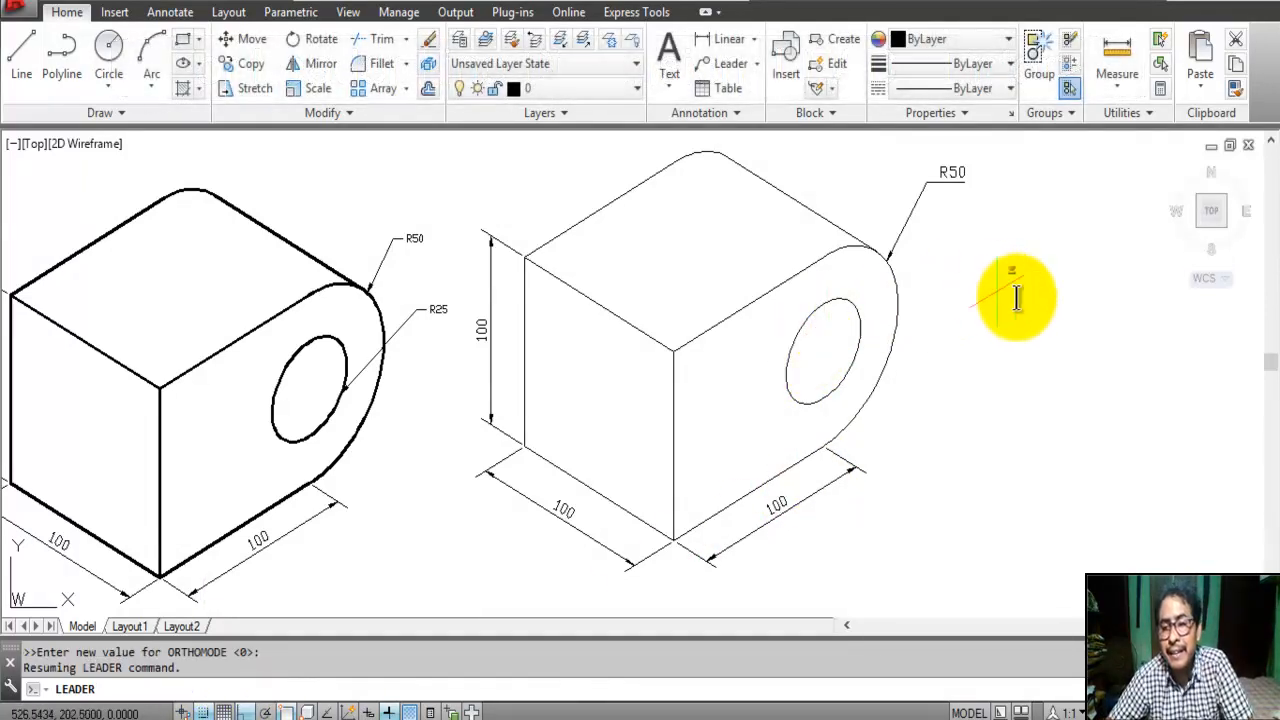
pyautogui.keyDown('shift'); pyautogui.rightClick(1020, 290); pyautogui.keyUp('shift')
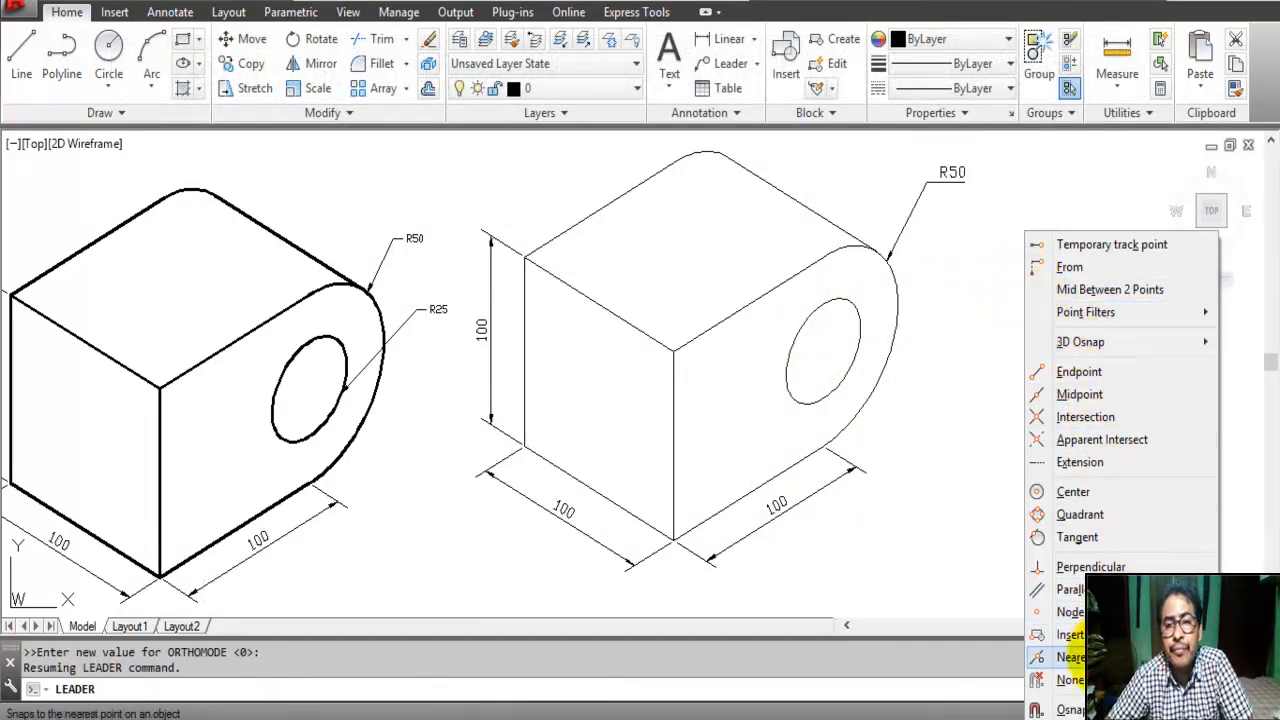
pyautogui.click(1075, 657)
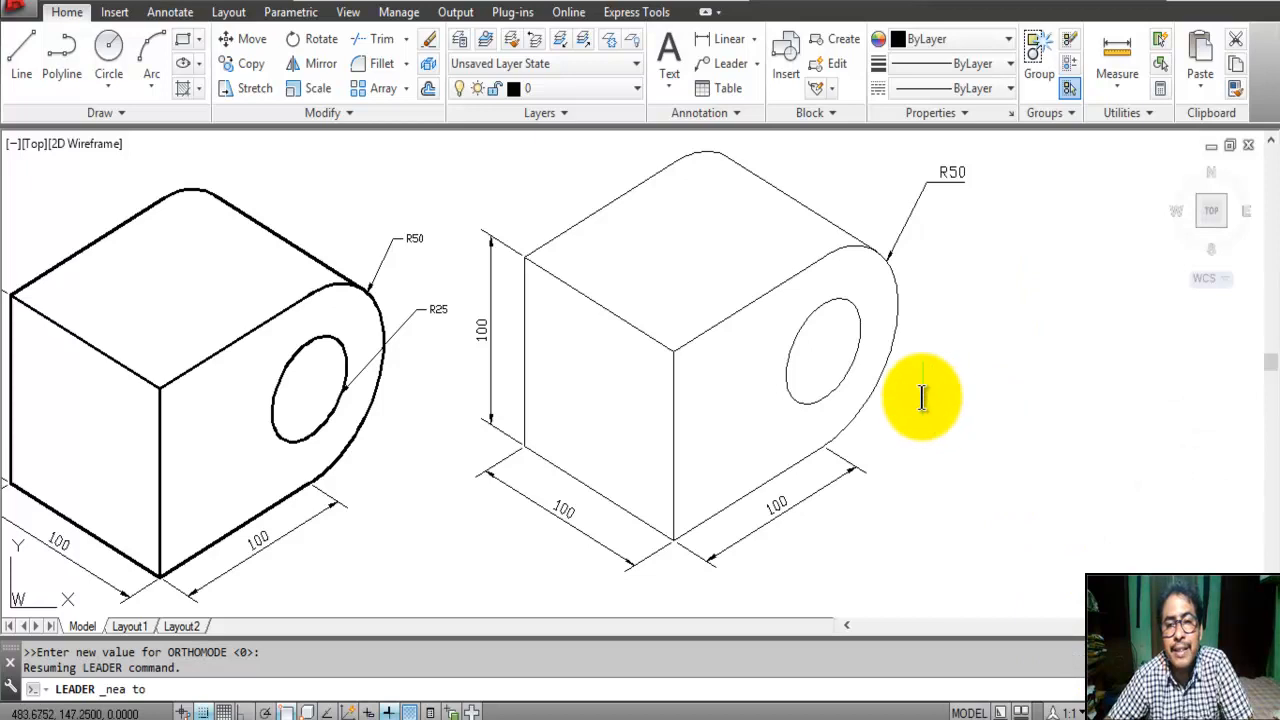
pyautogui.click(851, 363)
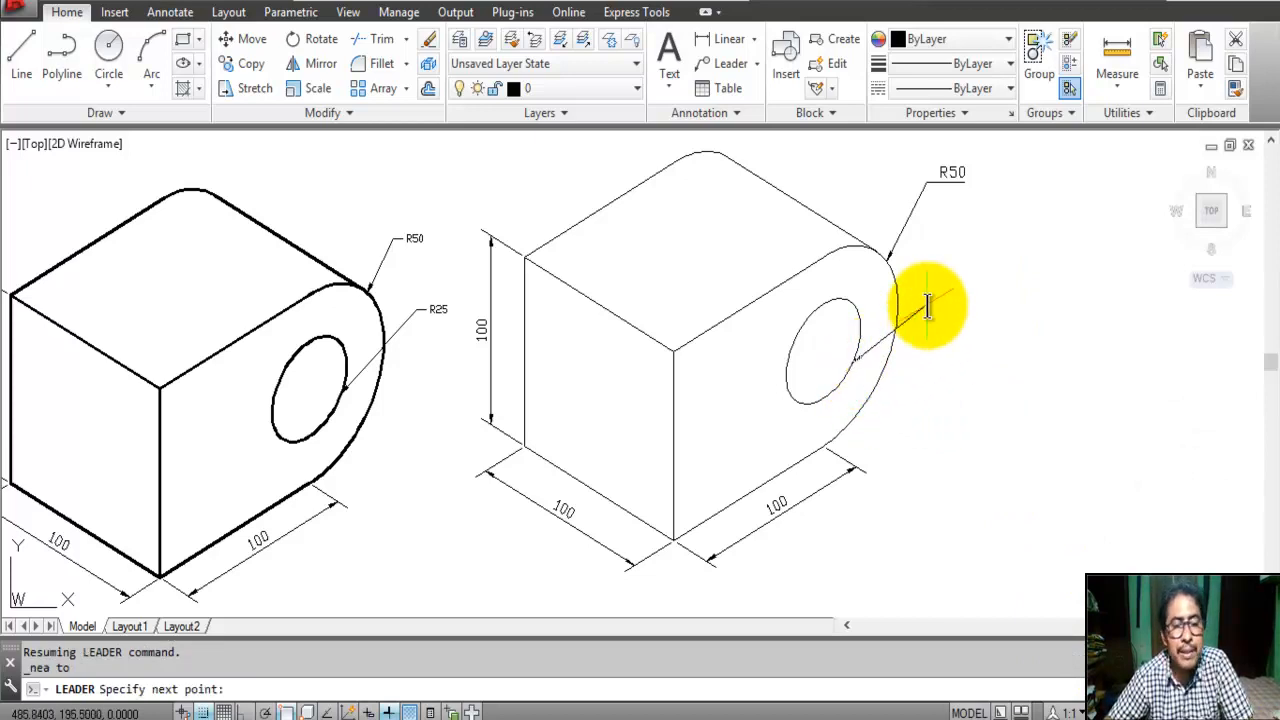
pyautogui.click(959, 266)
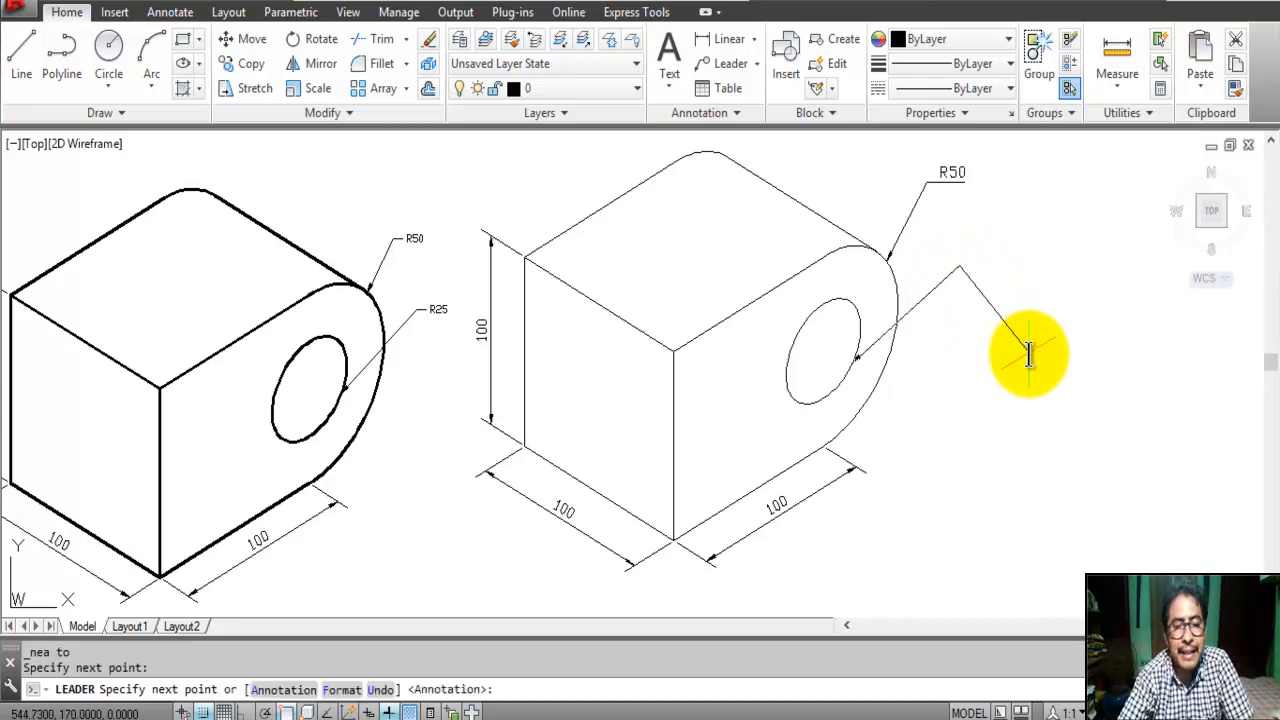
# - Annotate the hole's leader with the multiline text "R25" and finish it
pyautogui.press('Return')
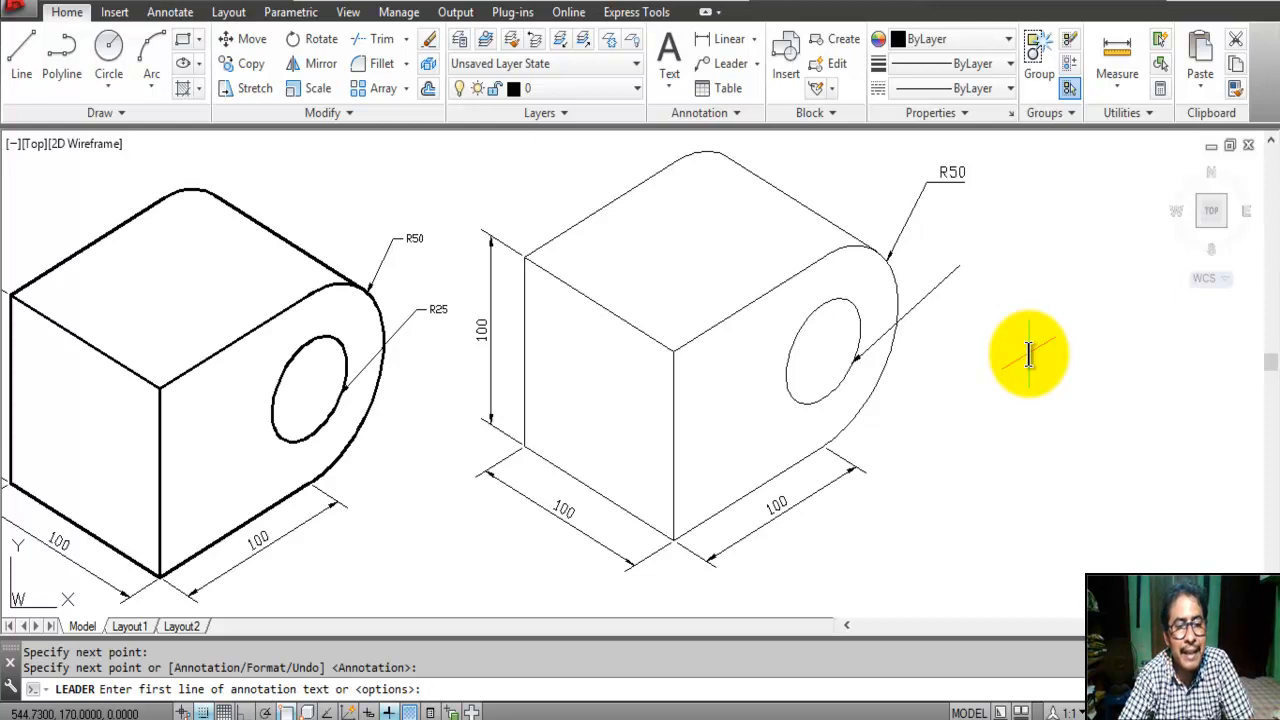
pyautogui.press('Return')
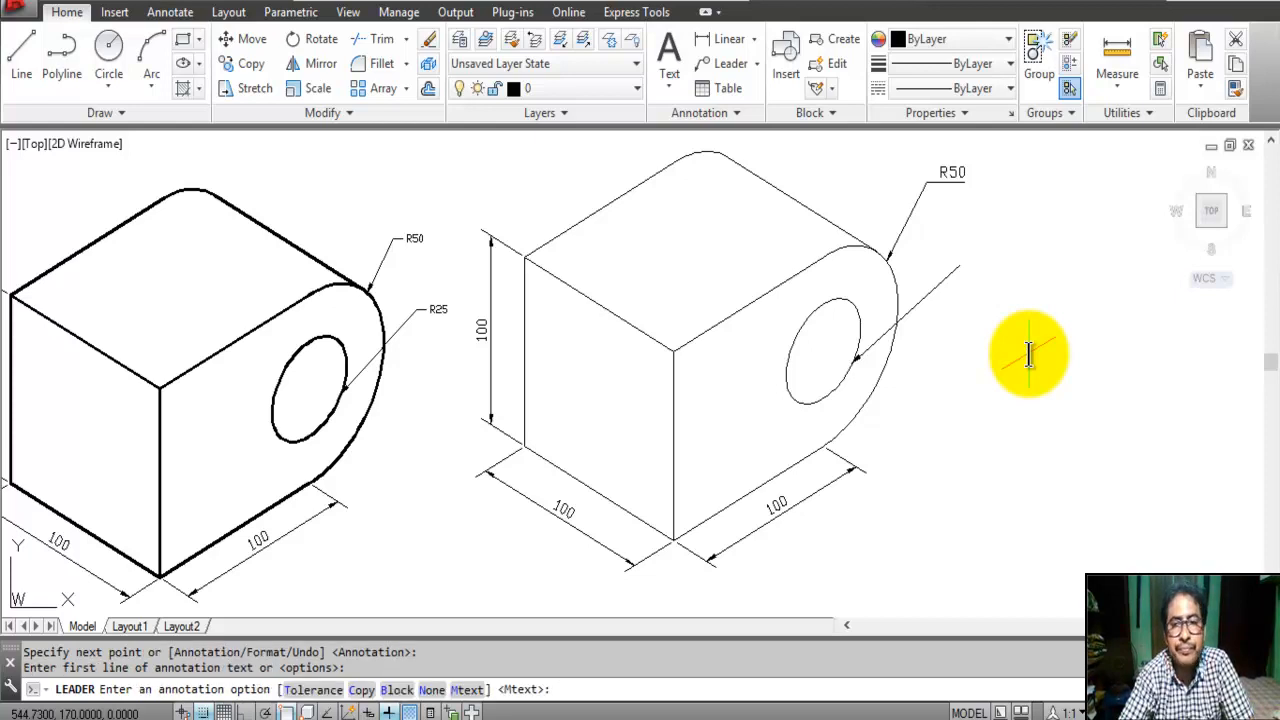
pyautogui.press('Return')
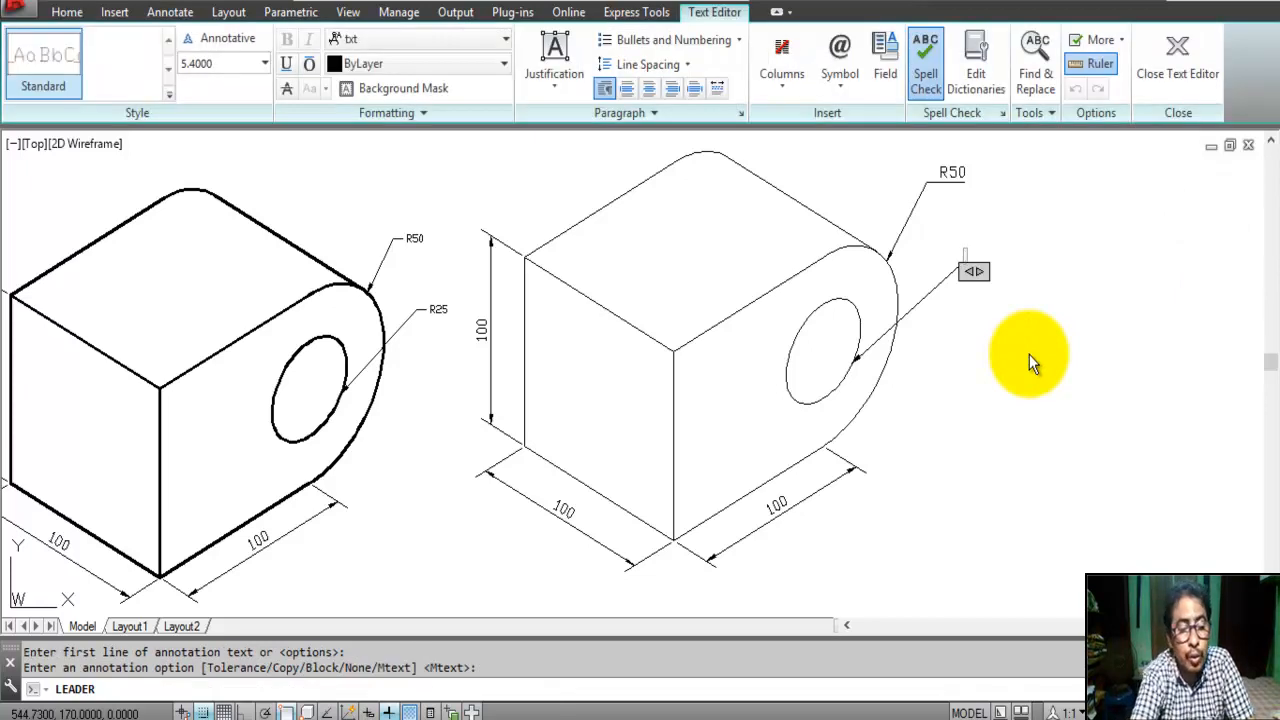
pyautogui.write('R2')
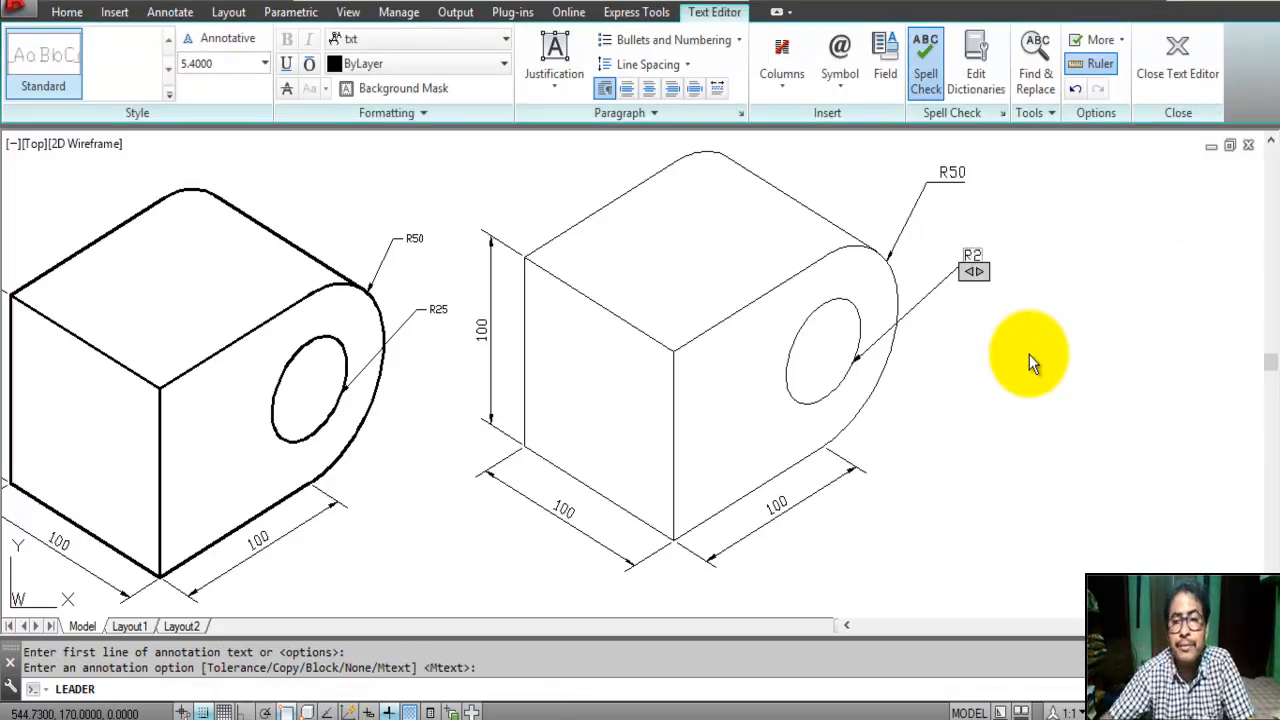
pyautogui.write('5')
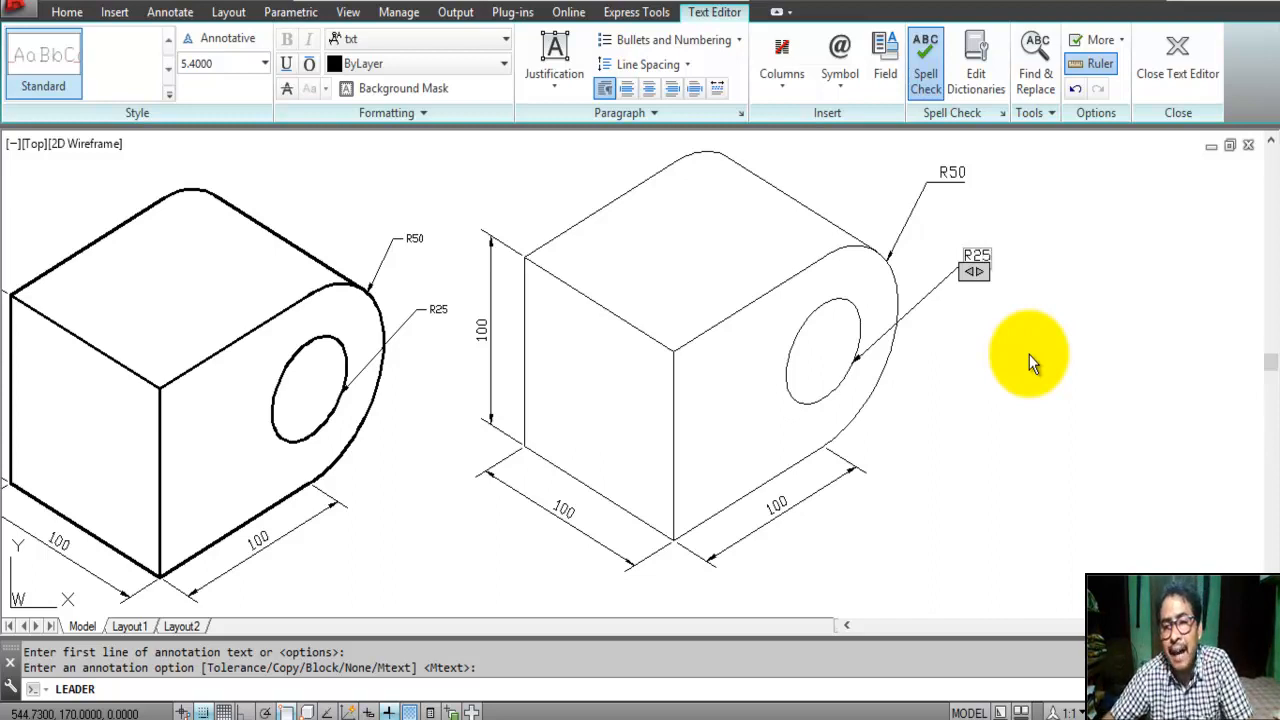
pyautogui.click(1146, 535)
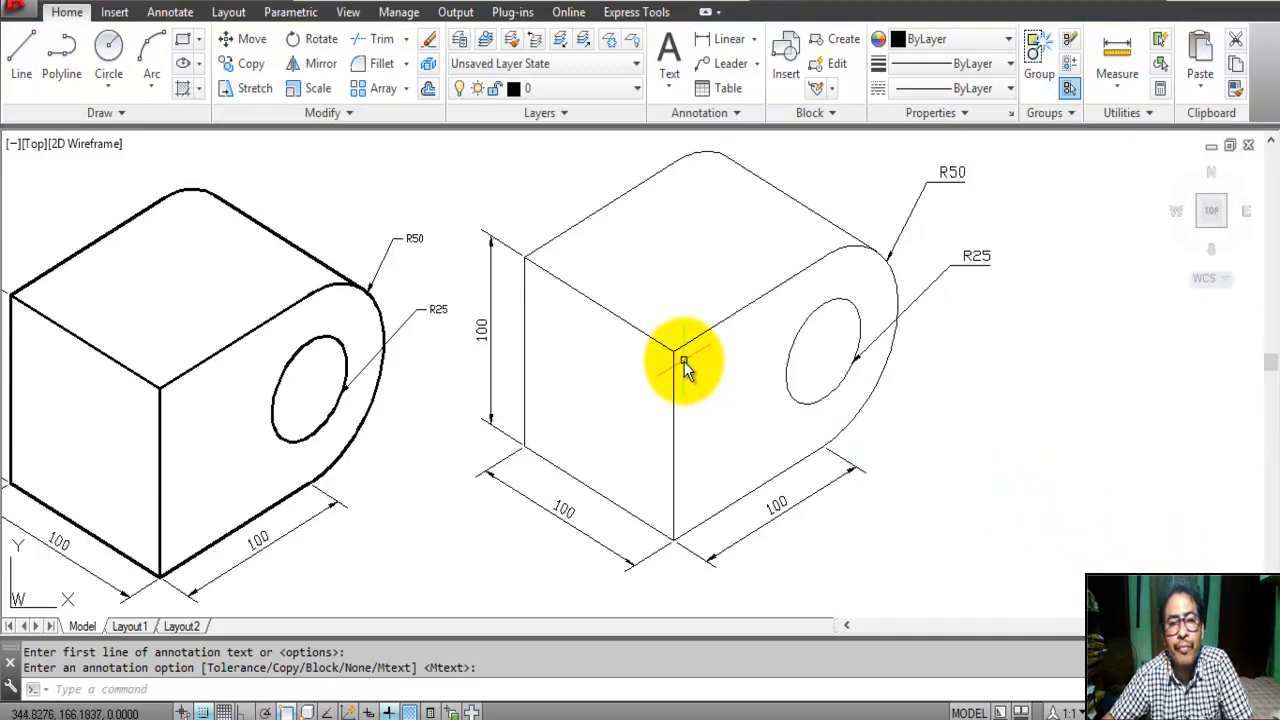
pyautogui.moveTo(694, 376); pyautogui.dragTo(810, 369, button='middle')
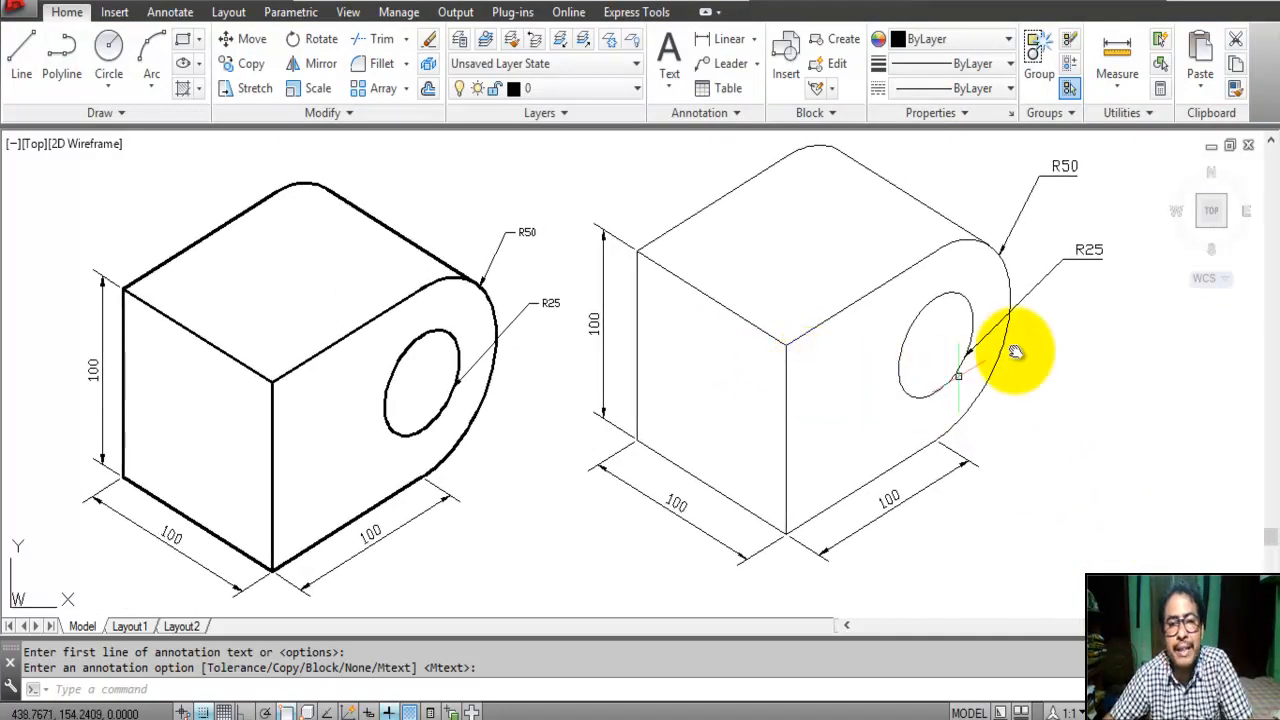